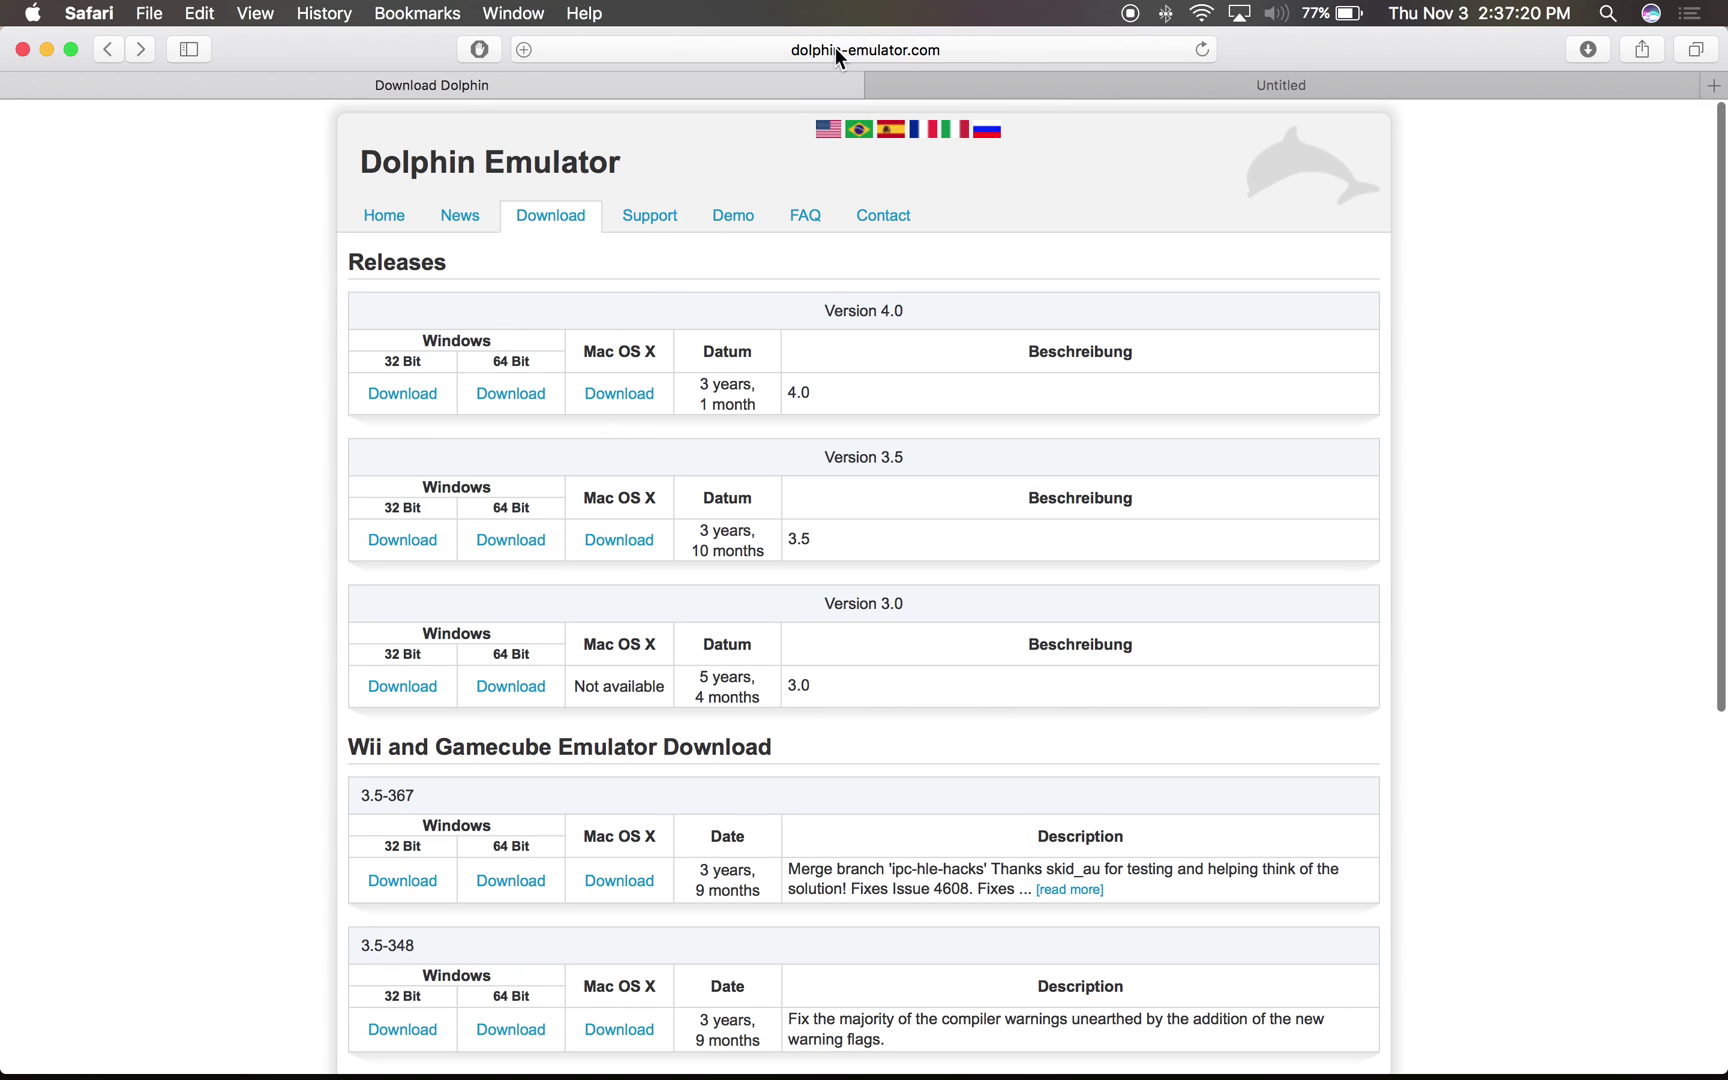
Step: Look over the Version 4.0 release and the older builds on the Dolphin Emulator download page
drag(820, 320, 966, 316)
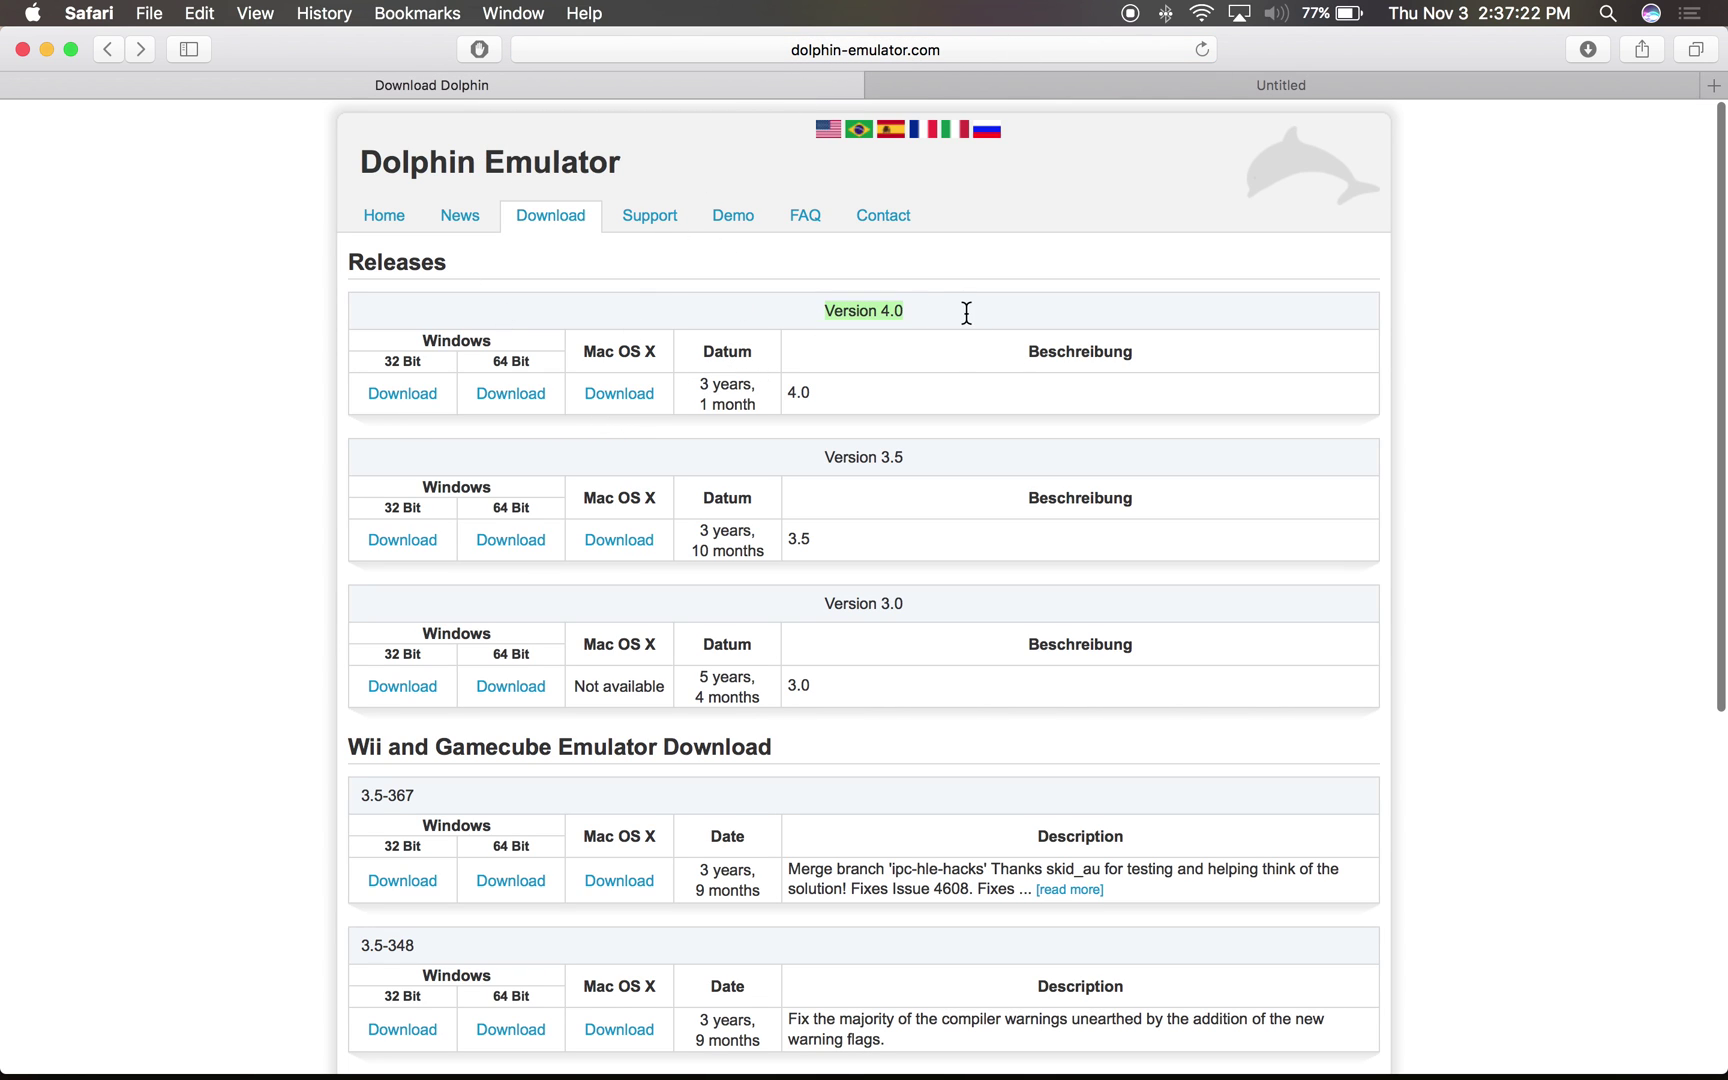
click(220, 374)
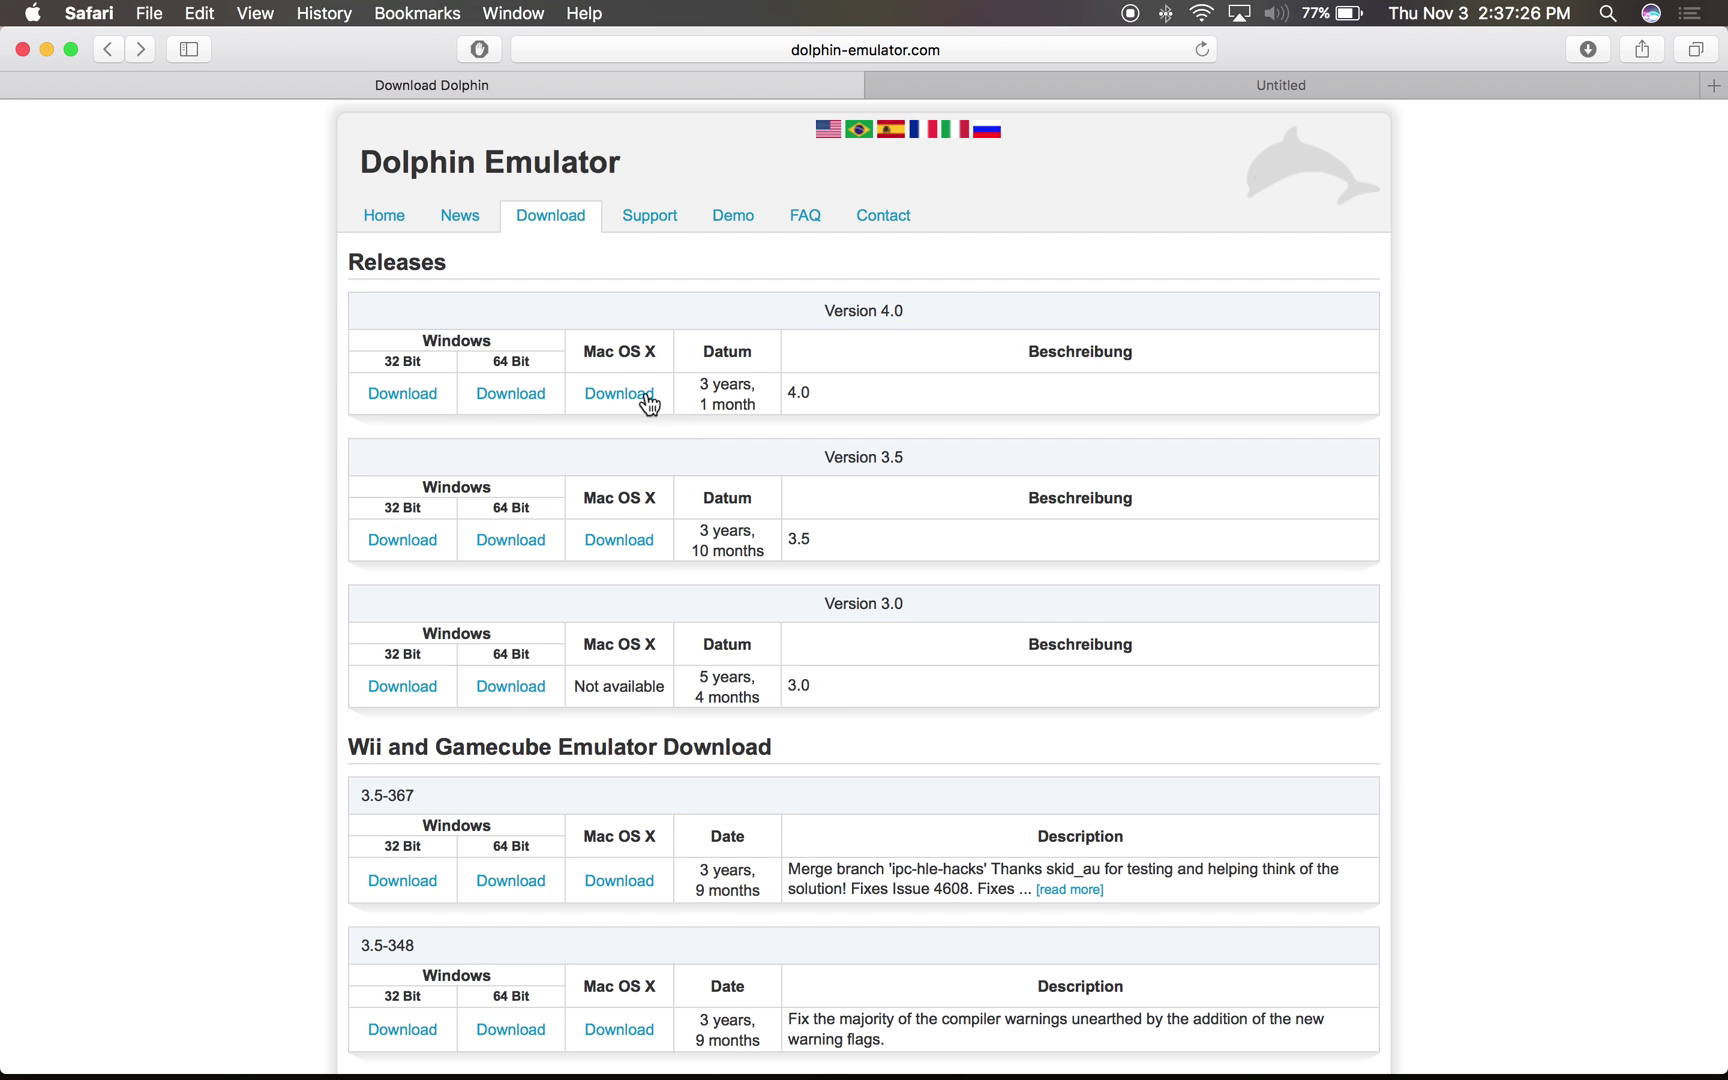
scroll(513, 424, down, 10)
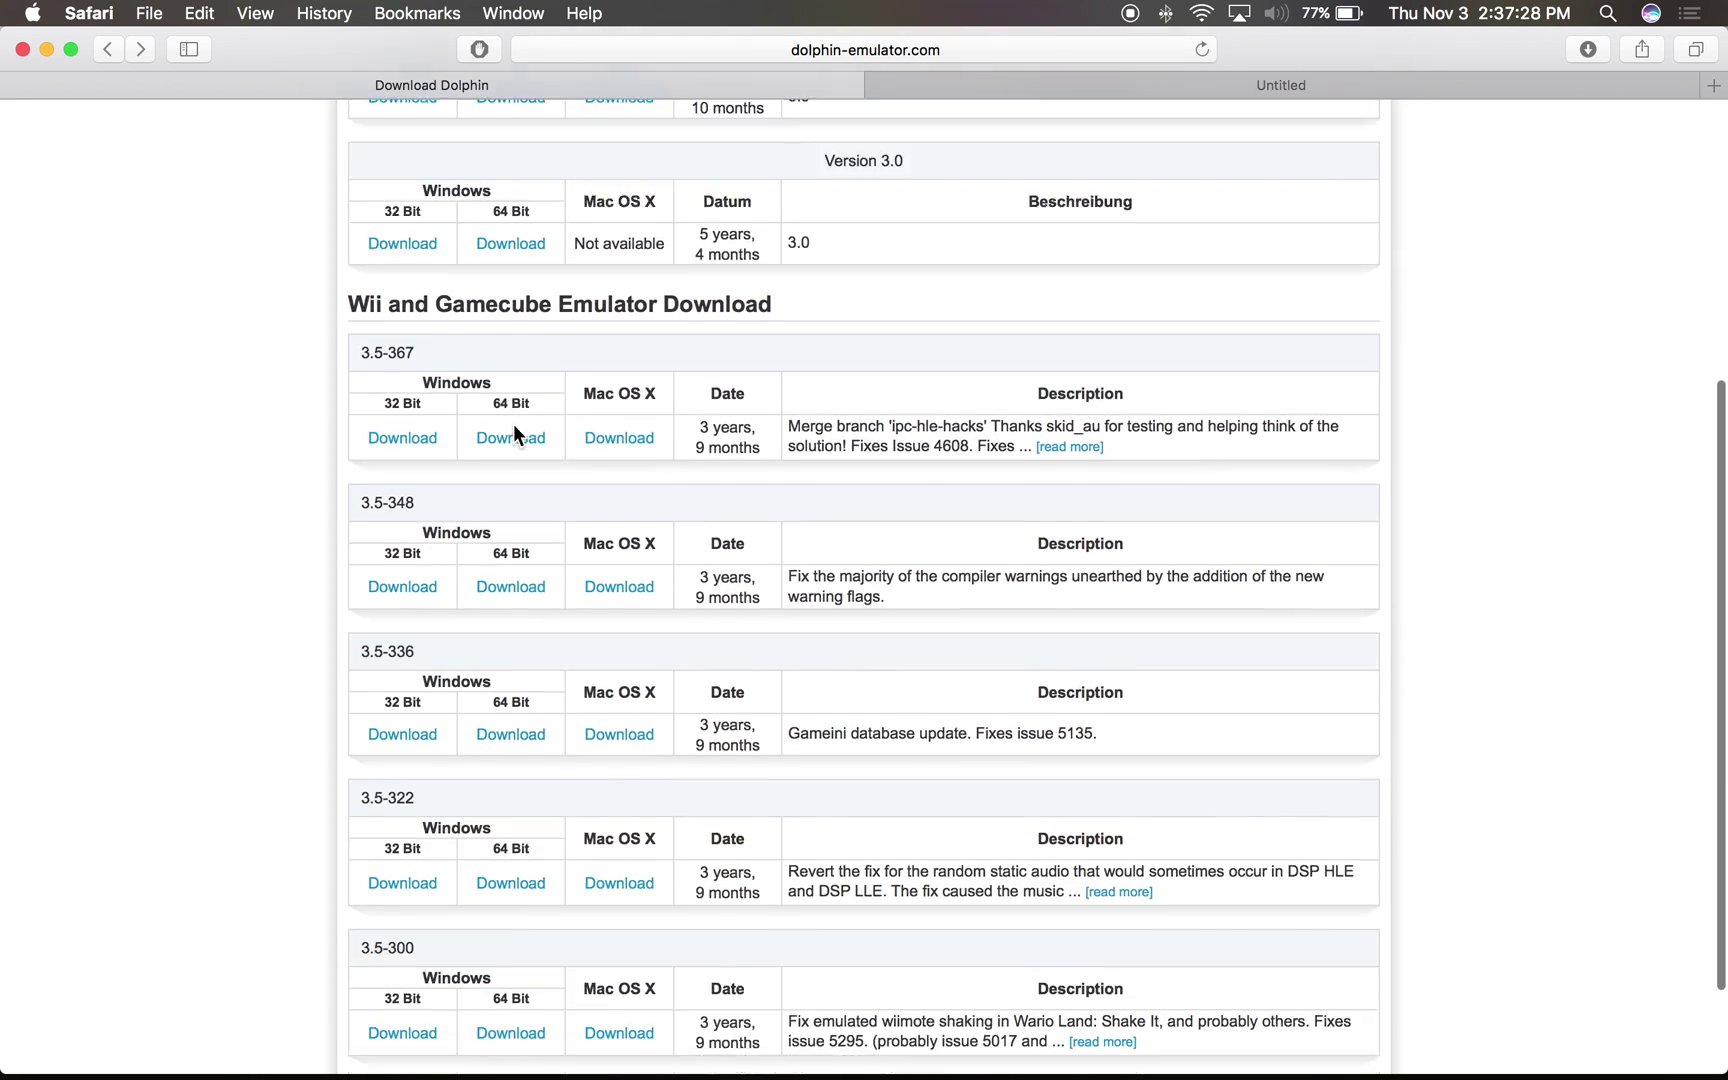
scroll(513, 430, up, 15)
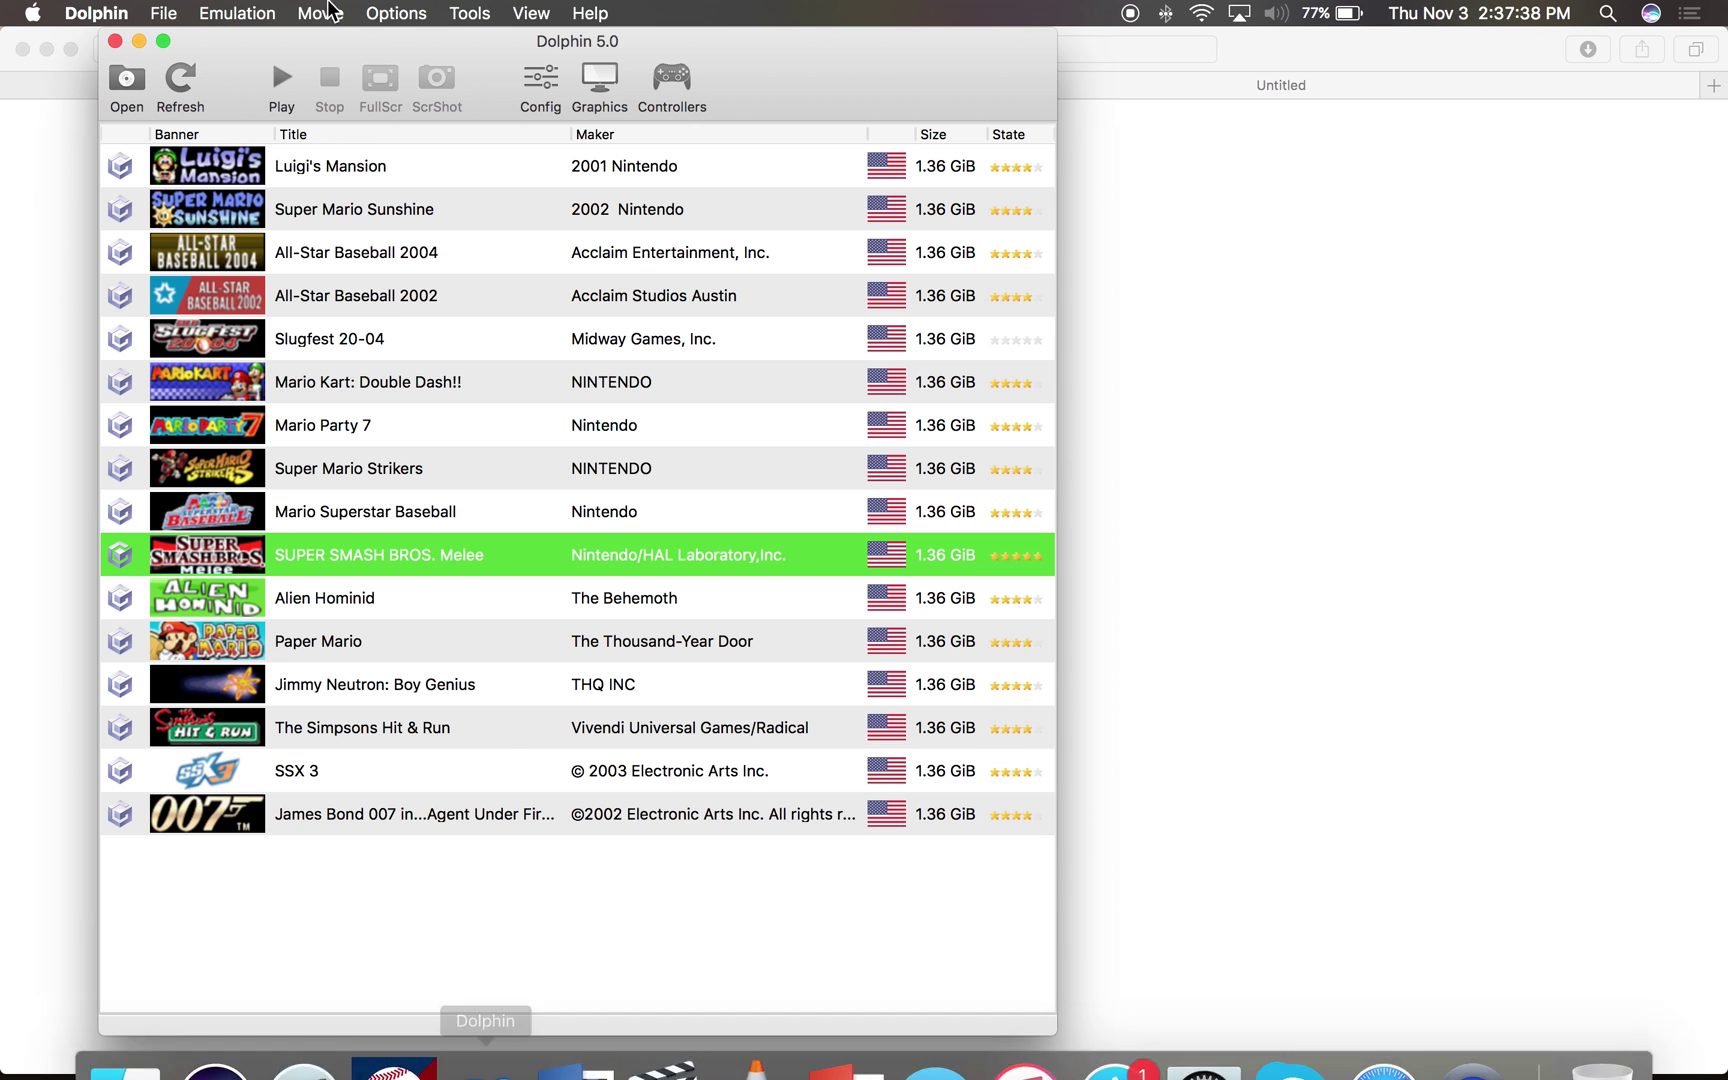
Step: Switch to Dolphin, sort the game list by title and look through the listed games
click(407, 162)
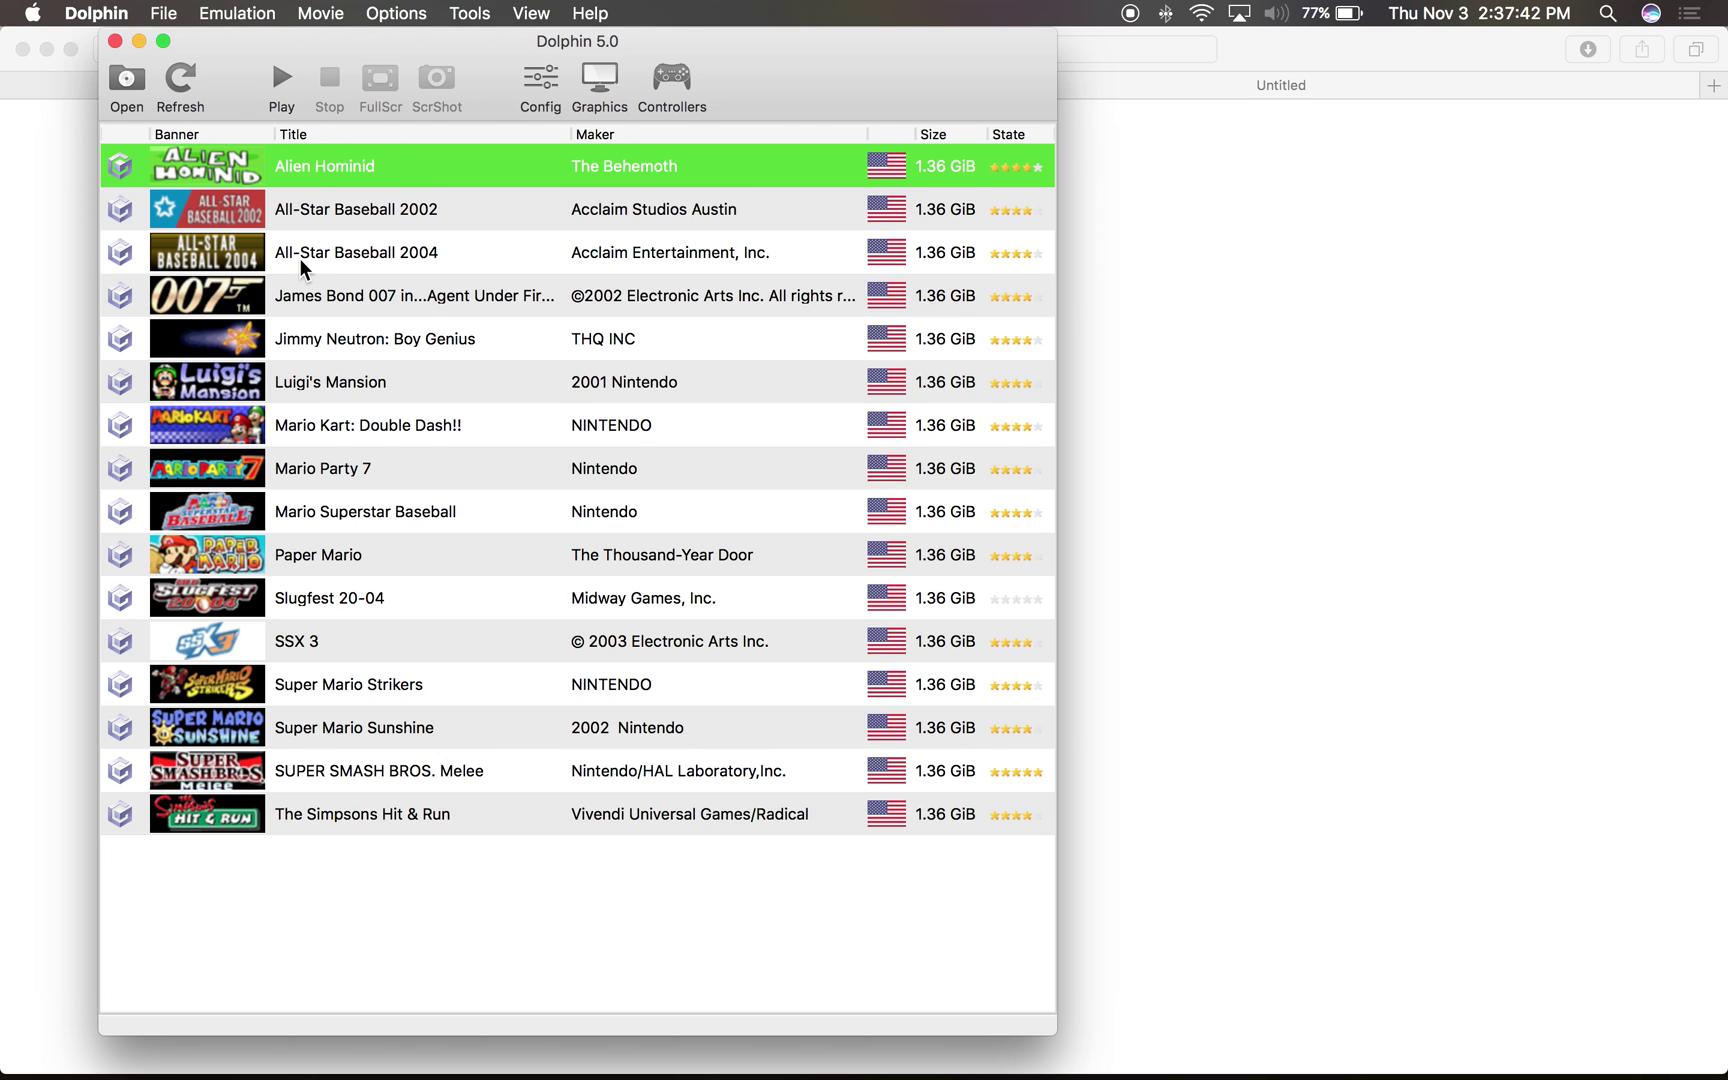
click(321, 370)
click(320, 505)
click(320, 555)
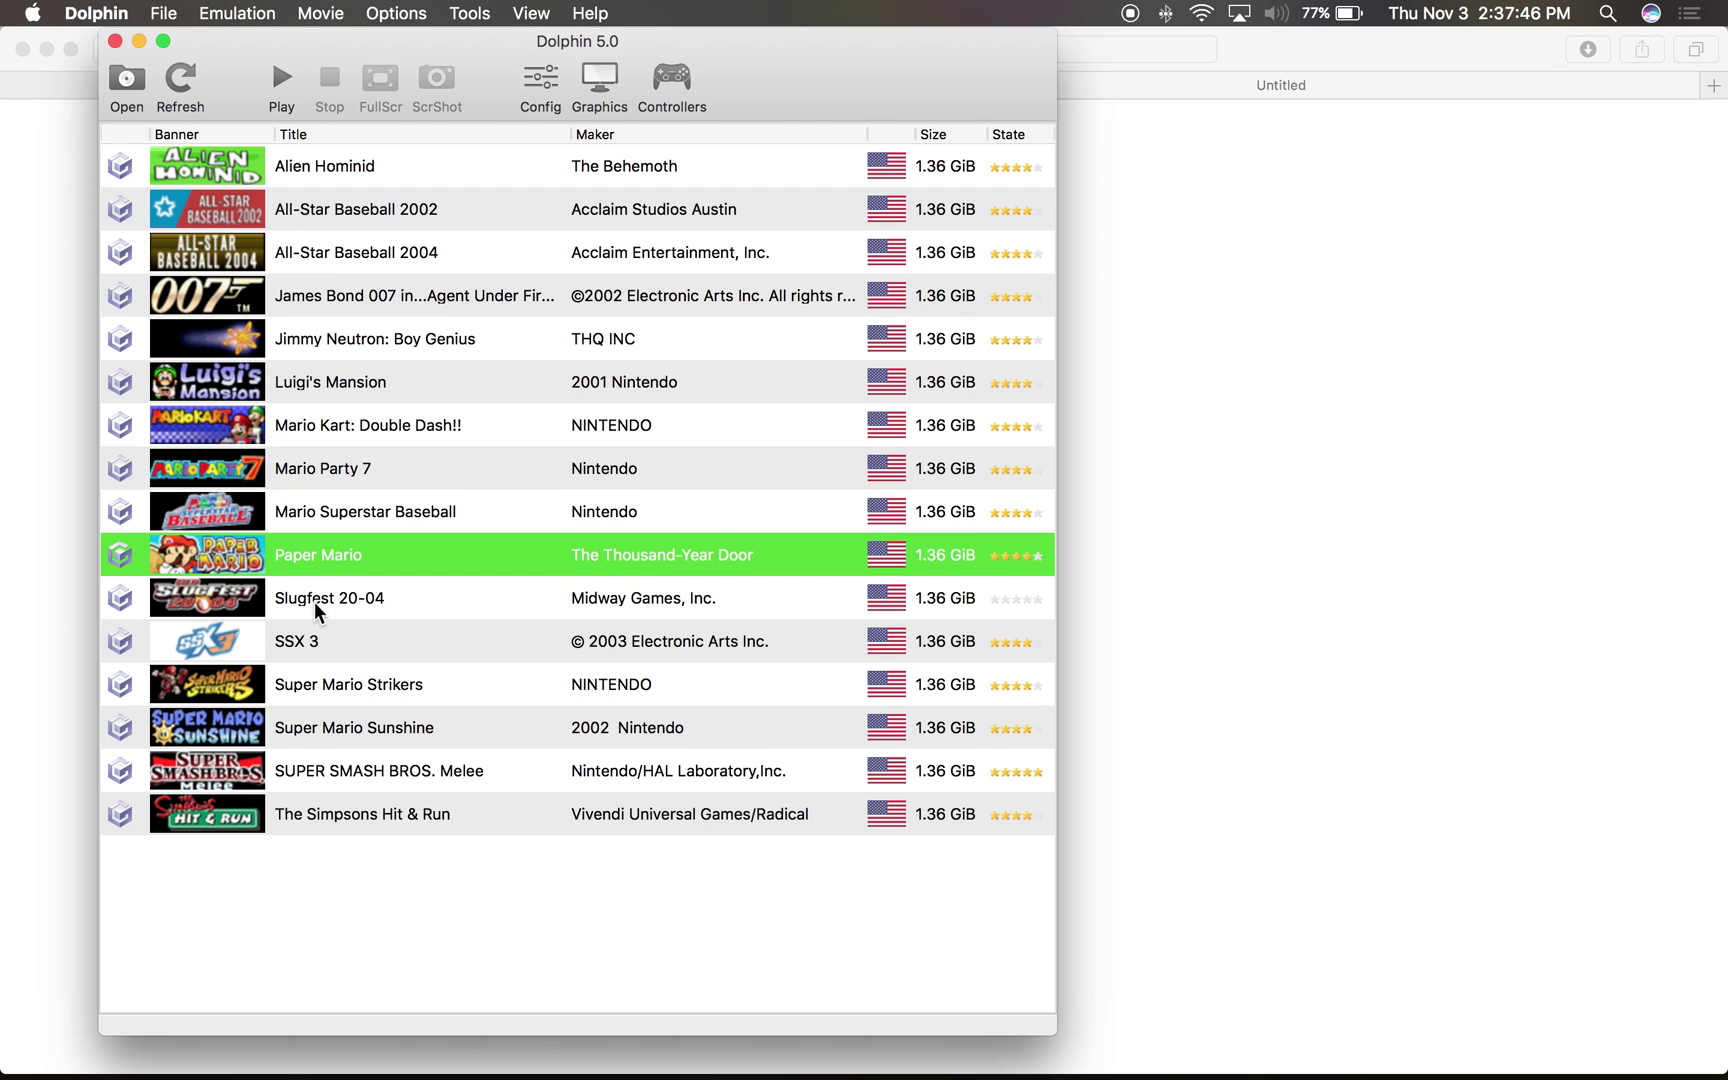
click(316, 605)
click(292, 783)
click(470, 340)
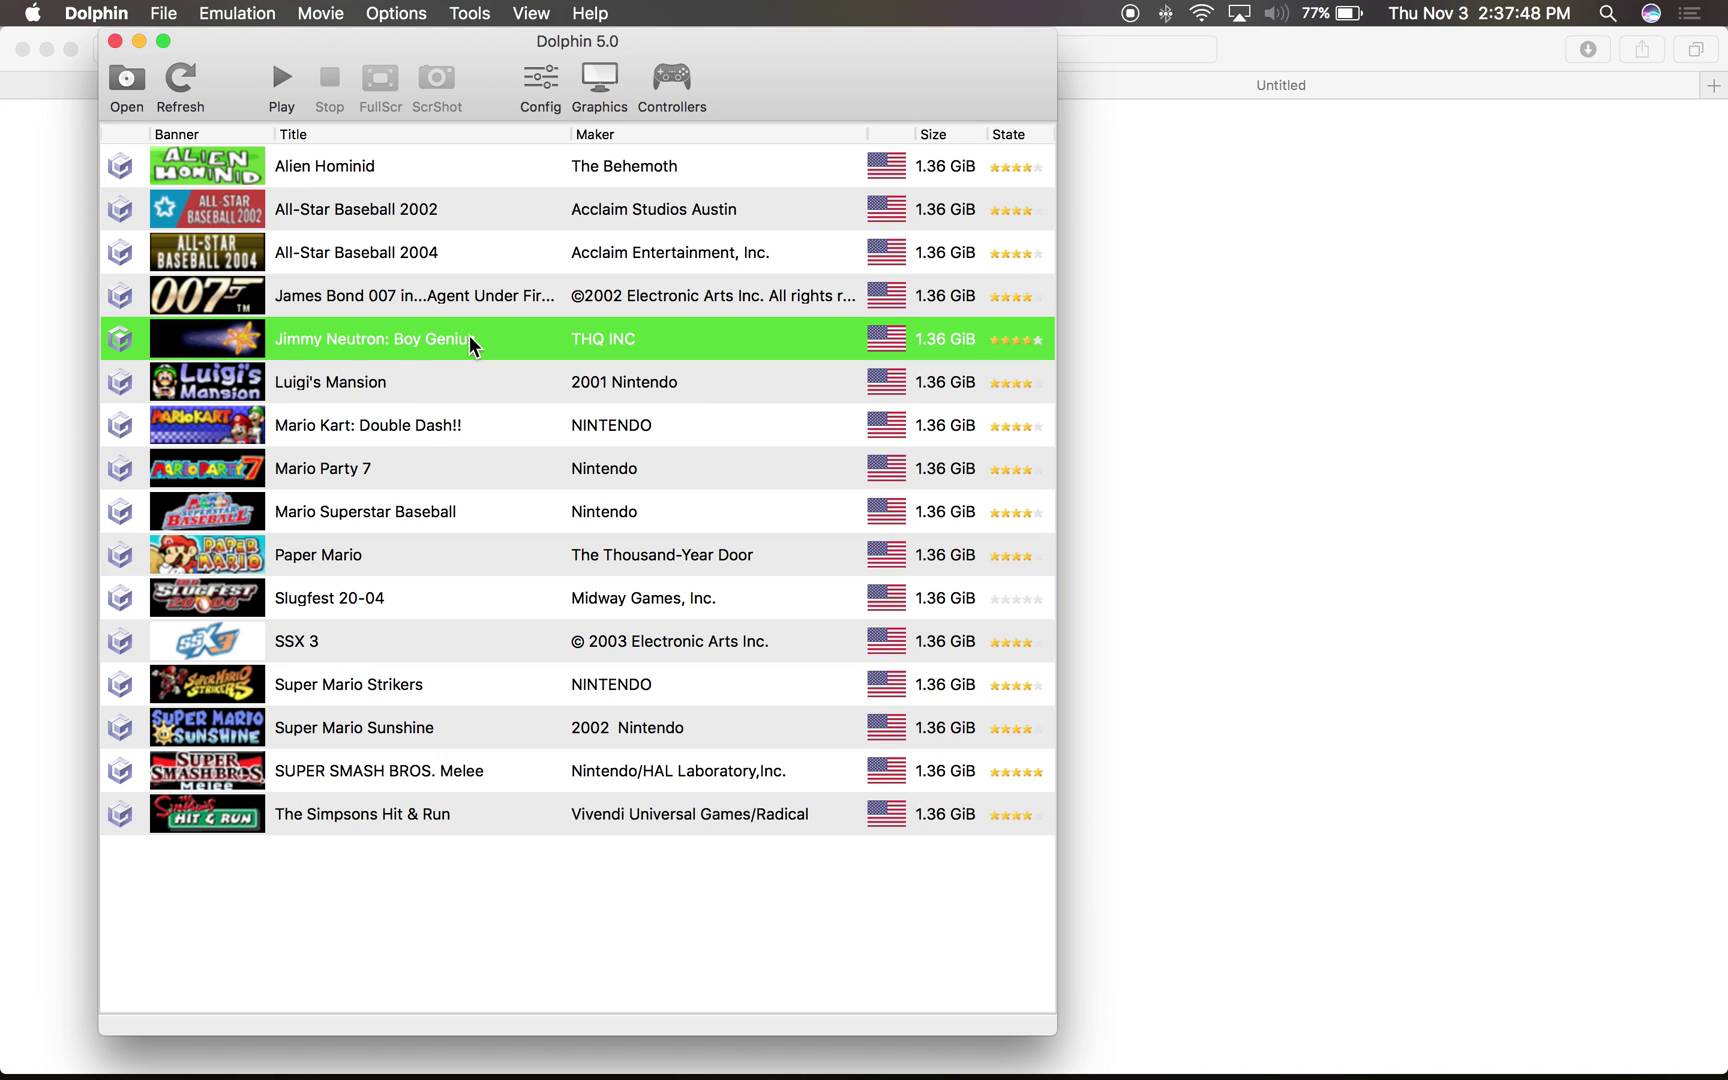
click(583, 214)
click(588, 168)
click(583, 203)
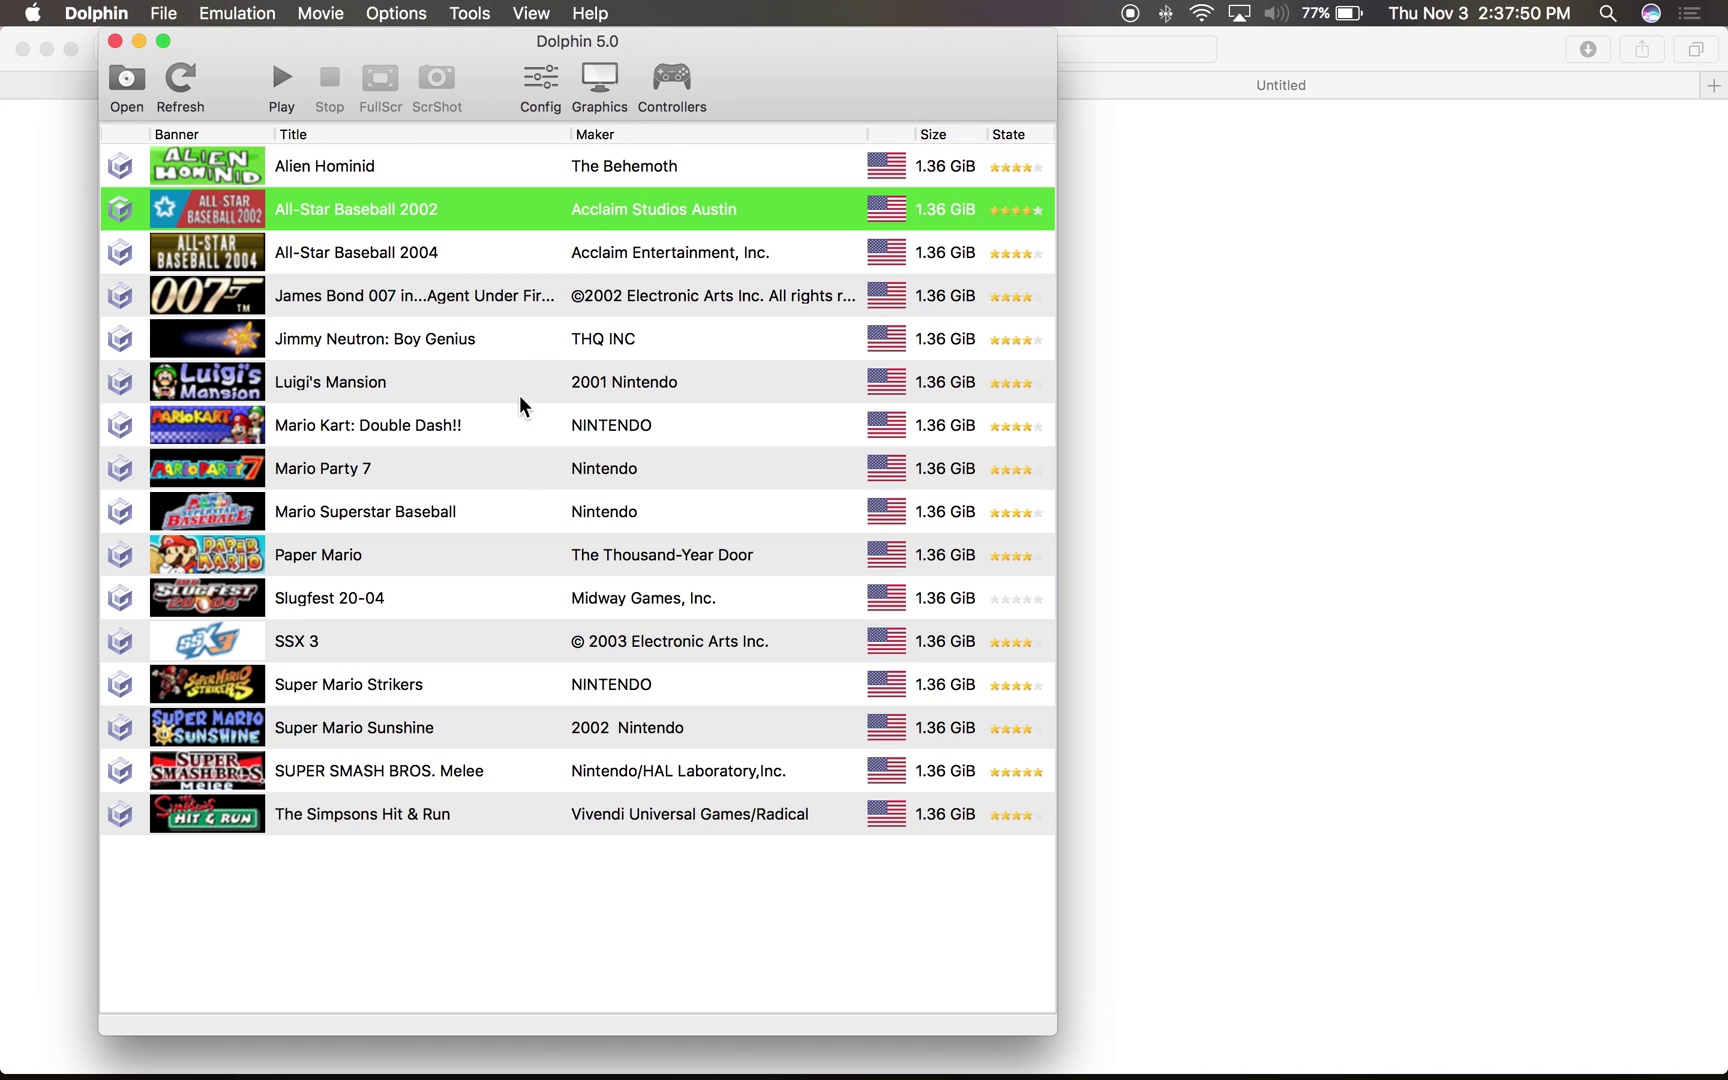
Step: Launch SUPER SMASH BROS. Melee and review the Port 1 Standard Controller's button mapping while it runs
double_click(380, 768)
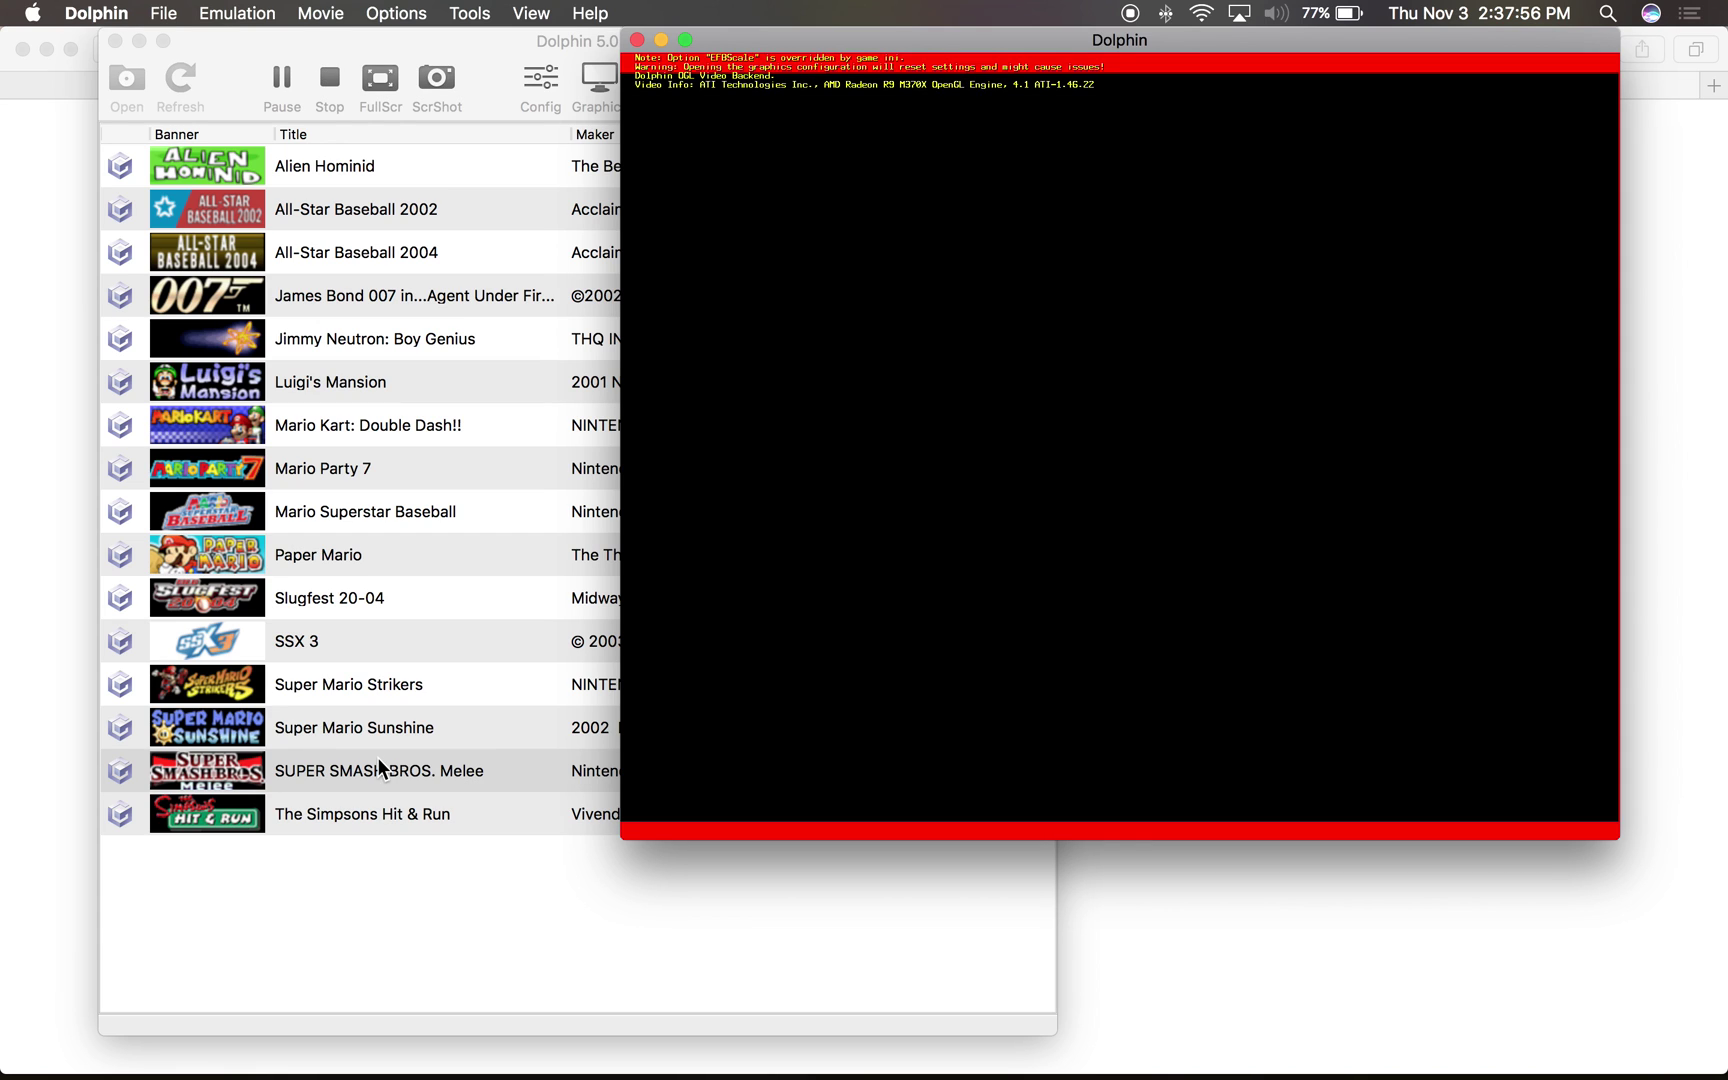
click(487, 107)
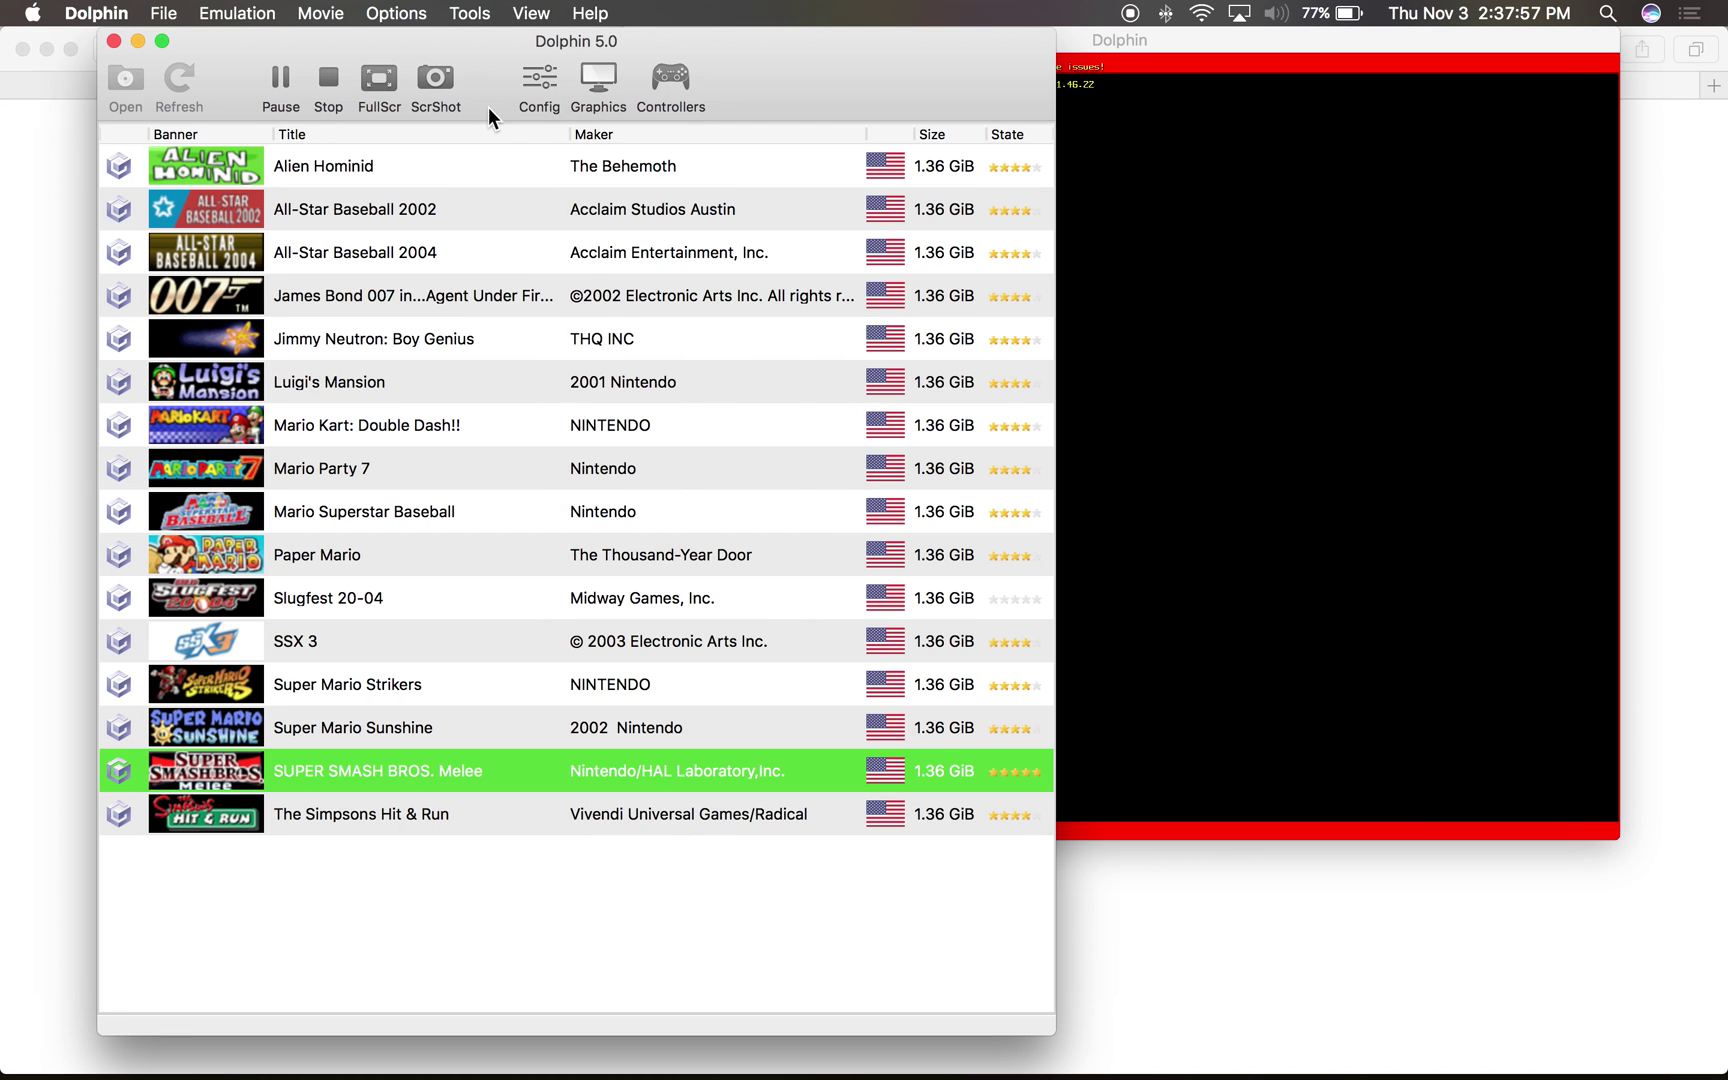
click(690, 78)
click(728, 207)
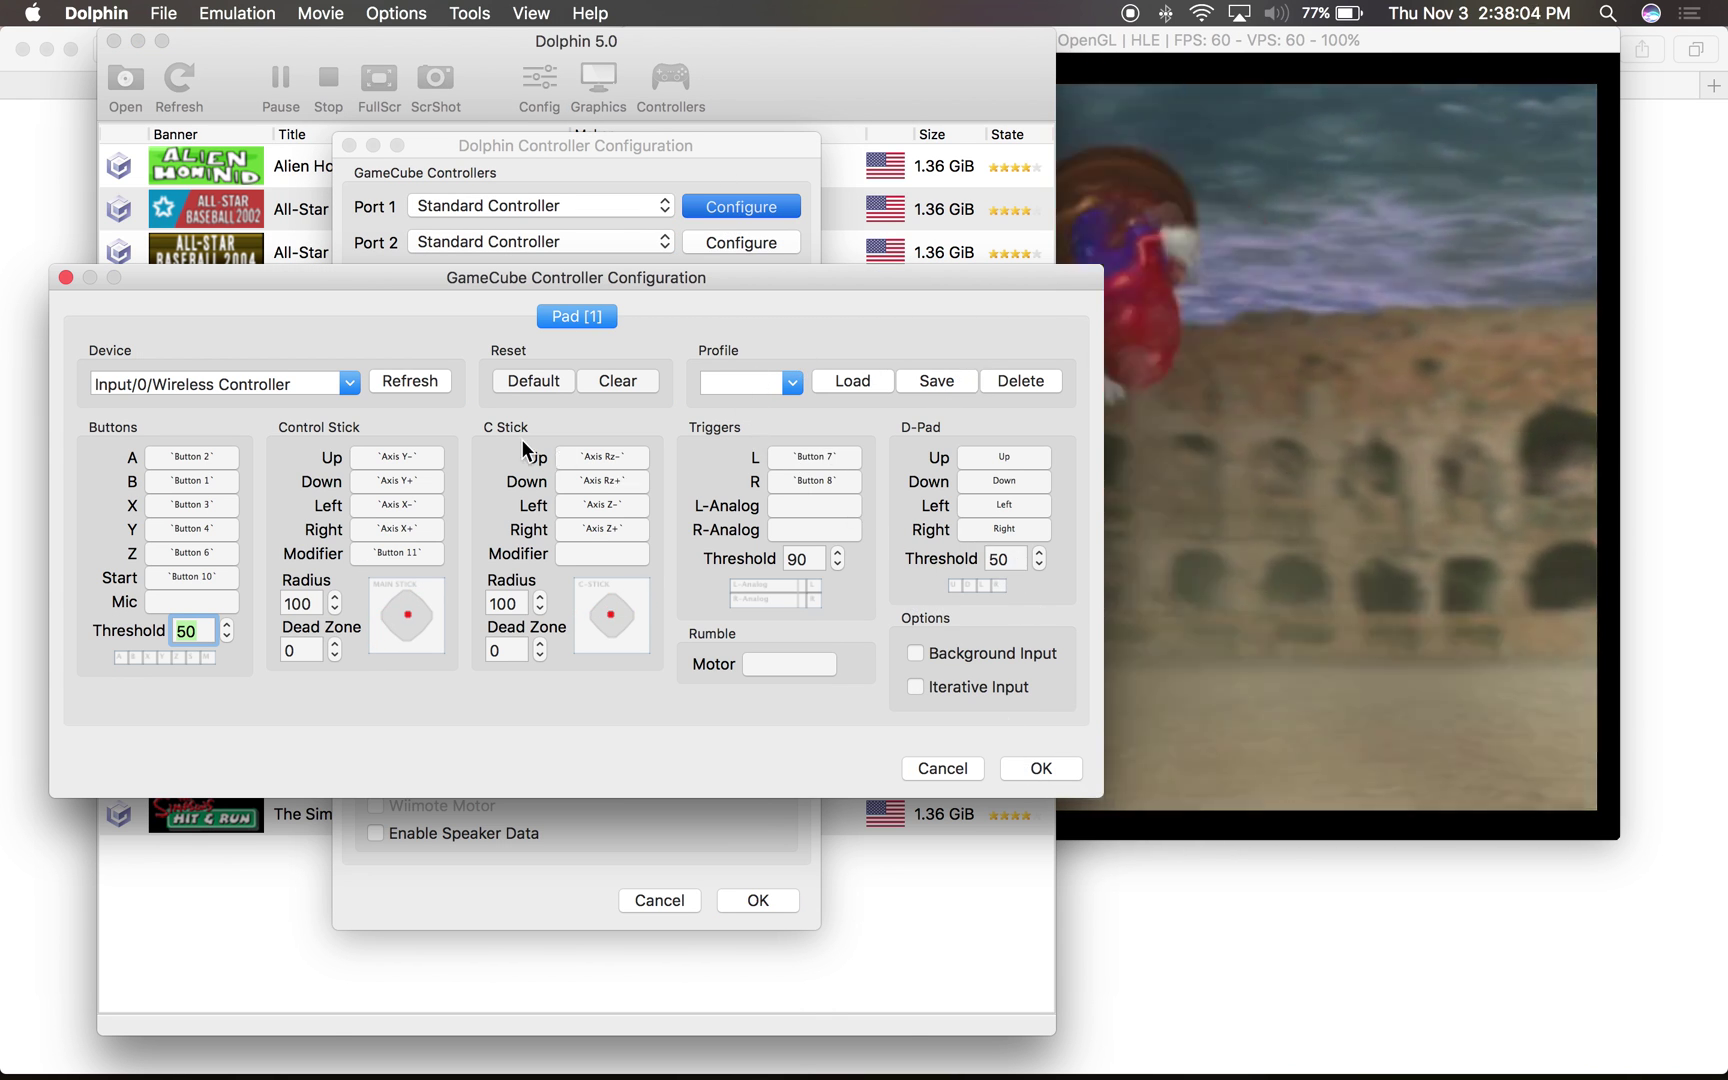
click(1035, 769)
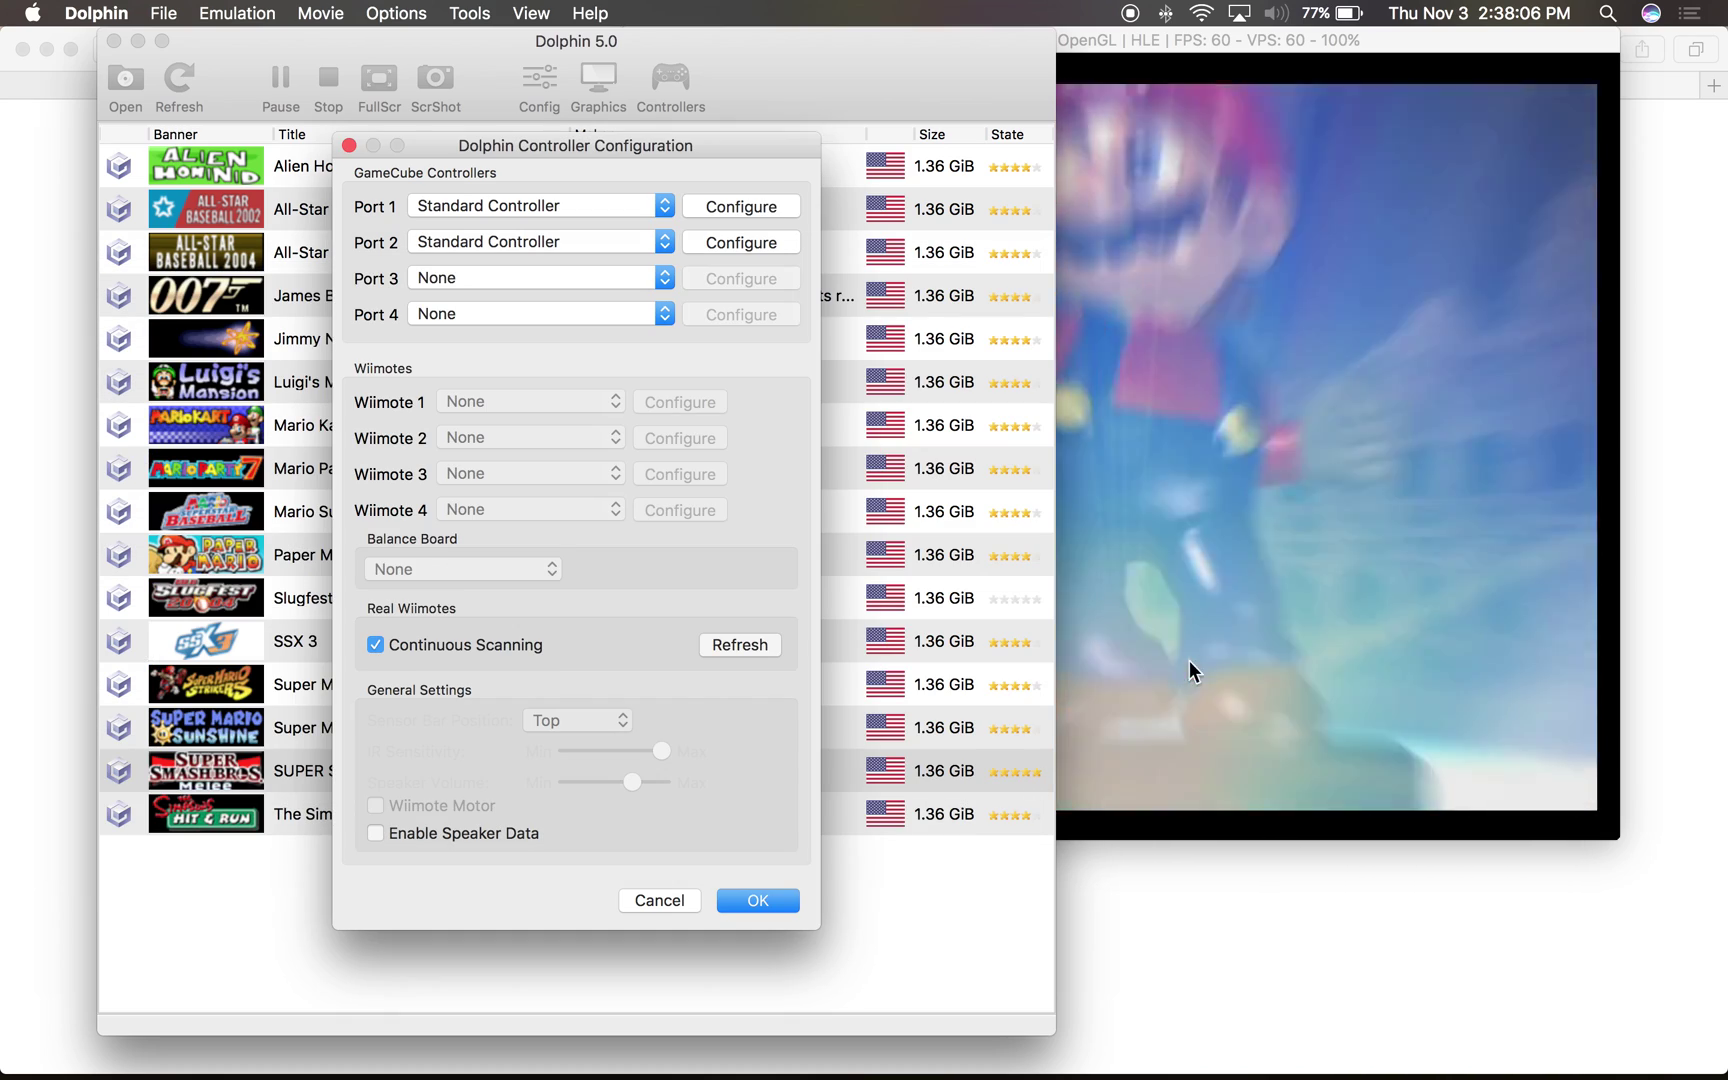
click(779, 908)
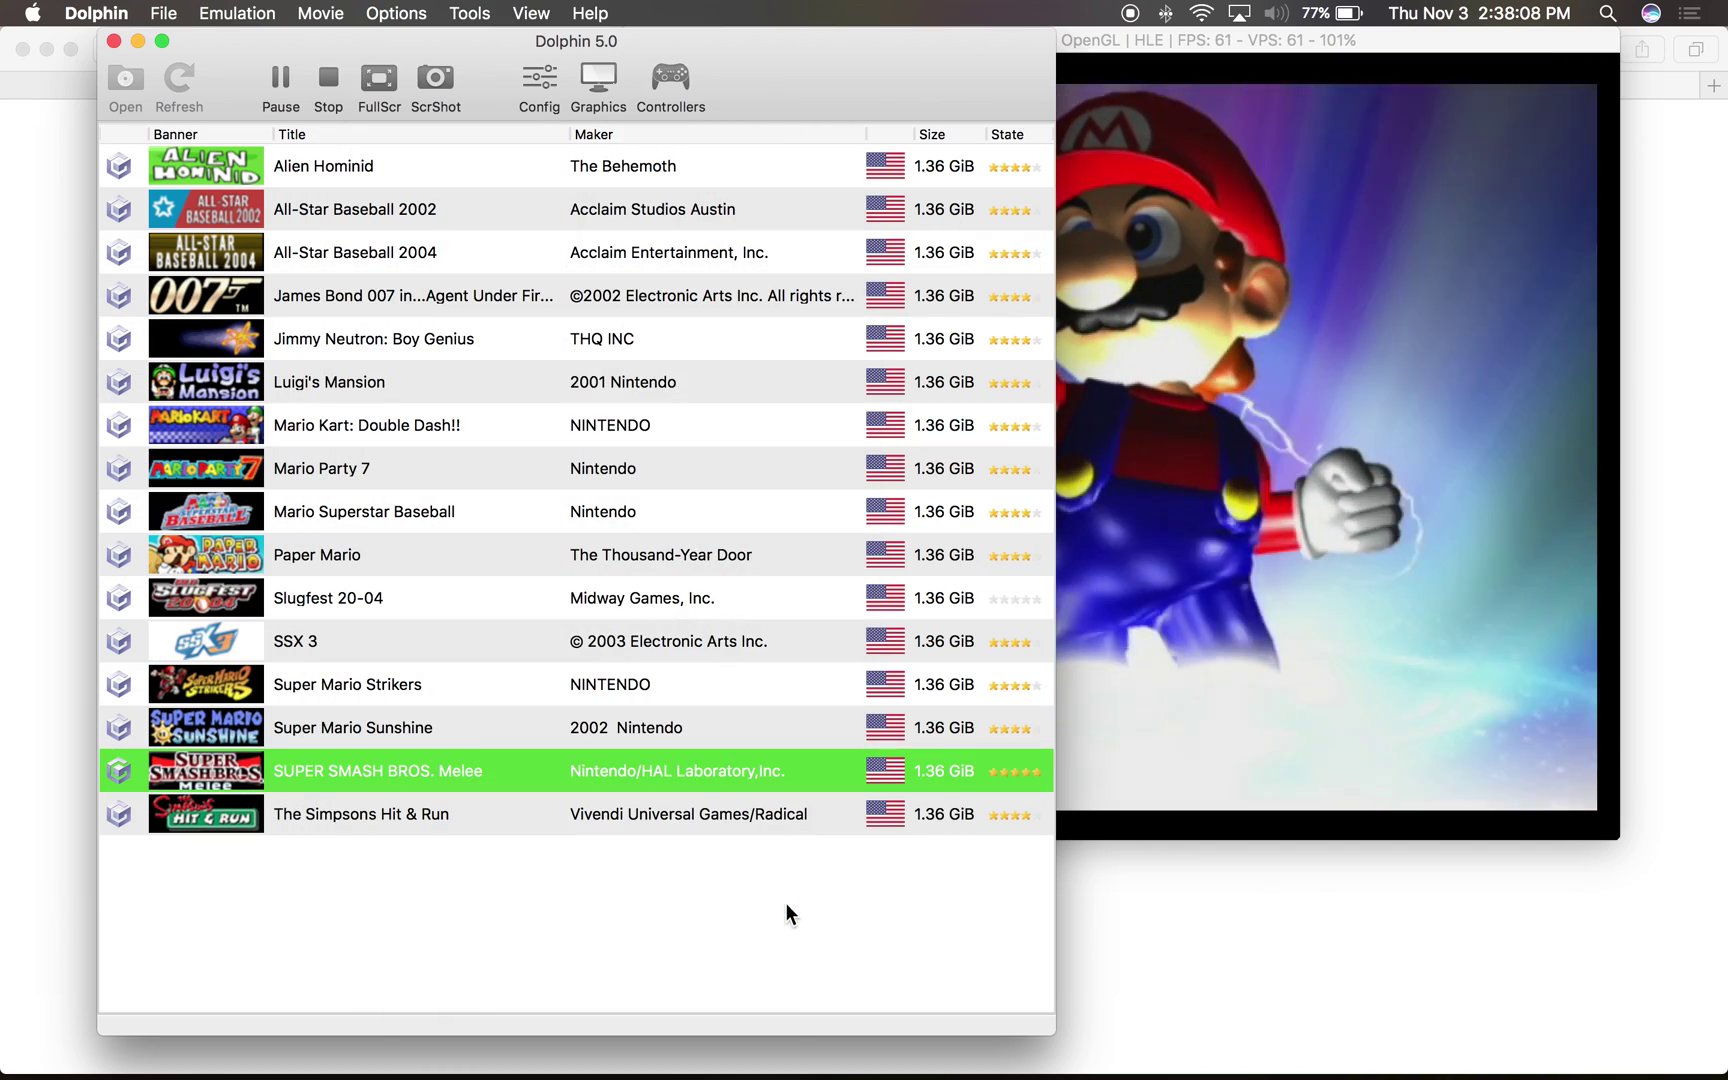
click(1178, 610)
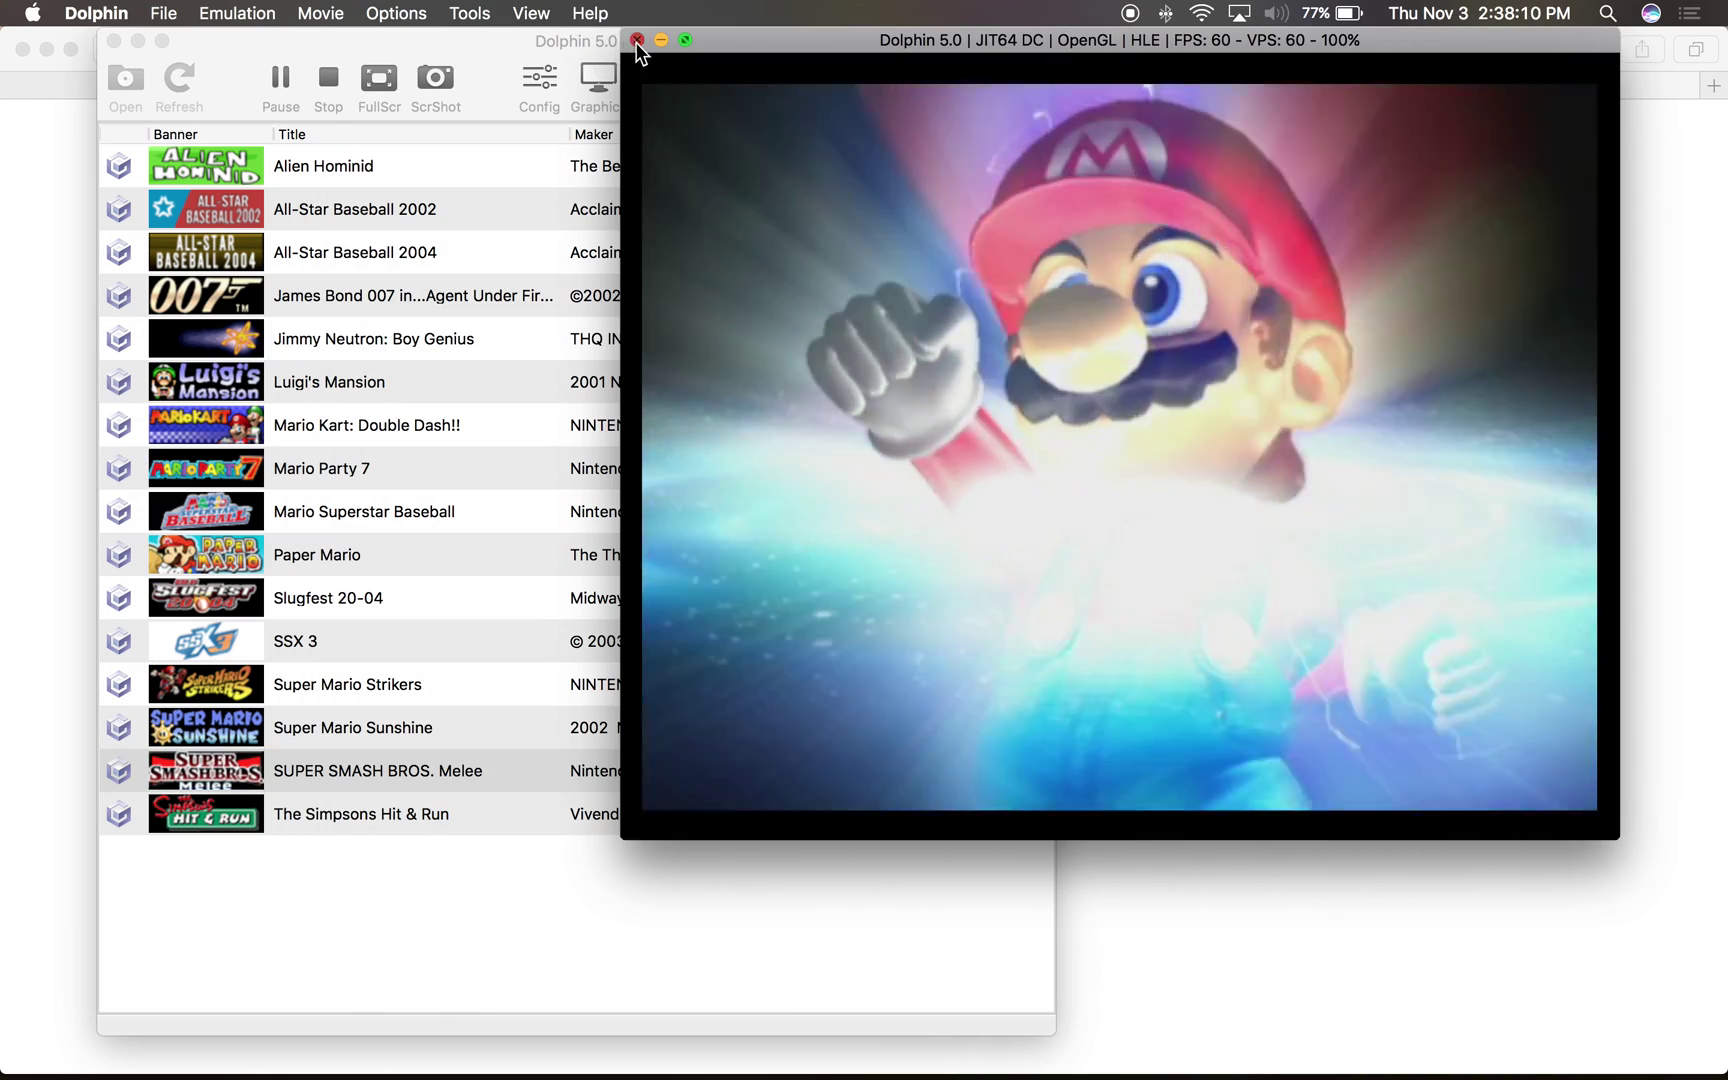
click(637, 40)
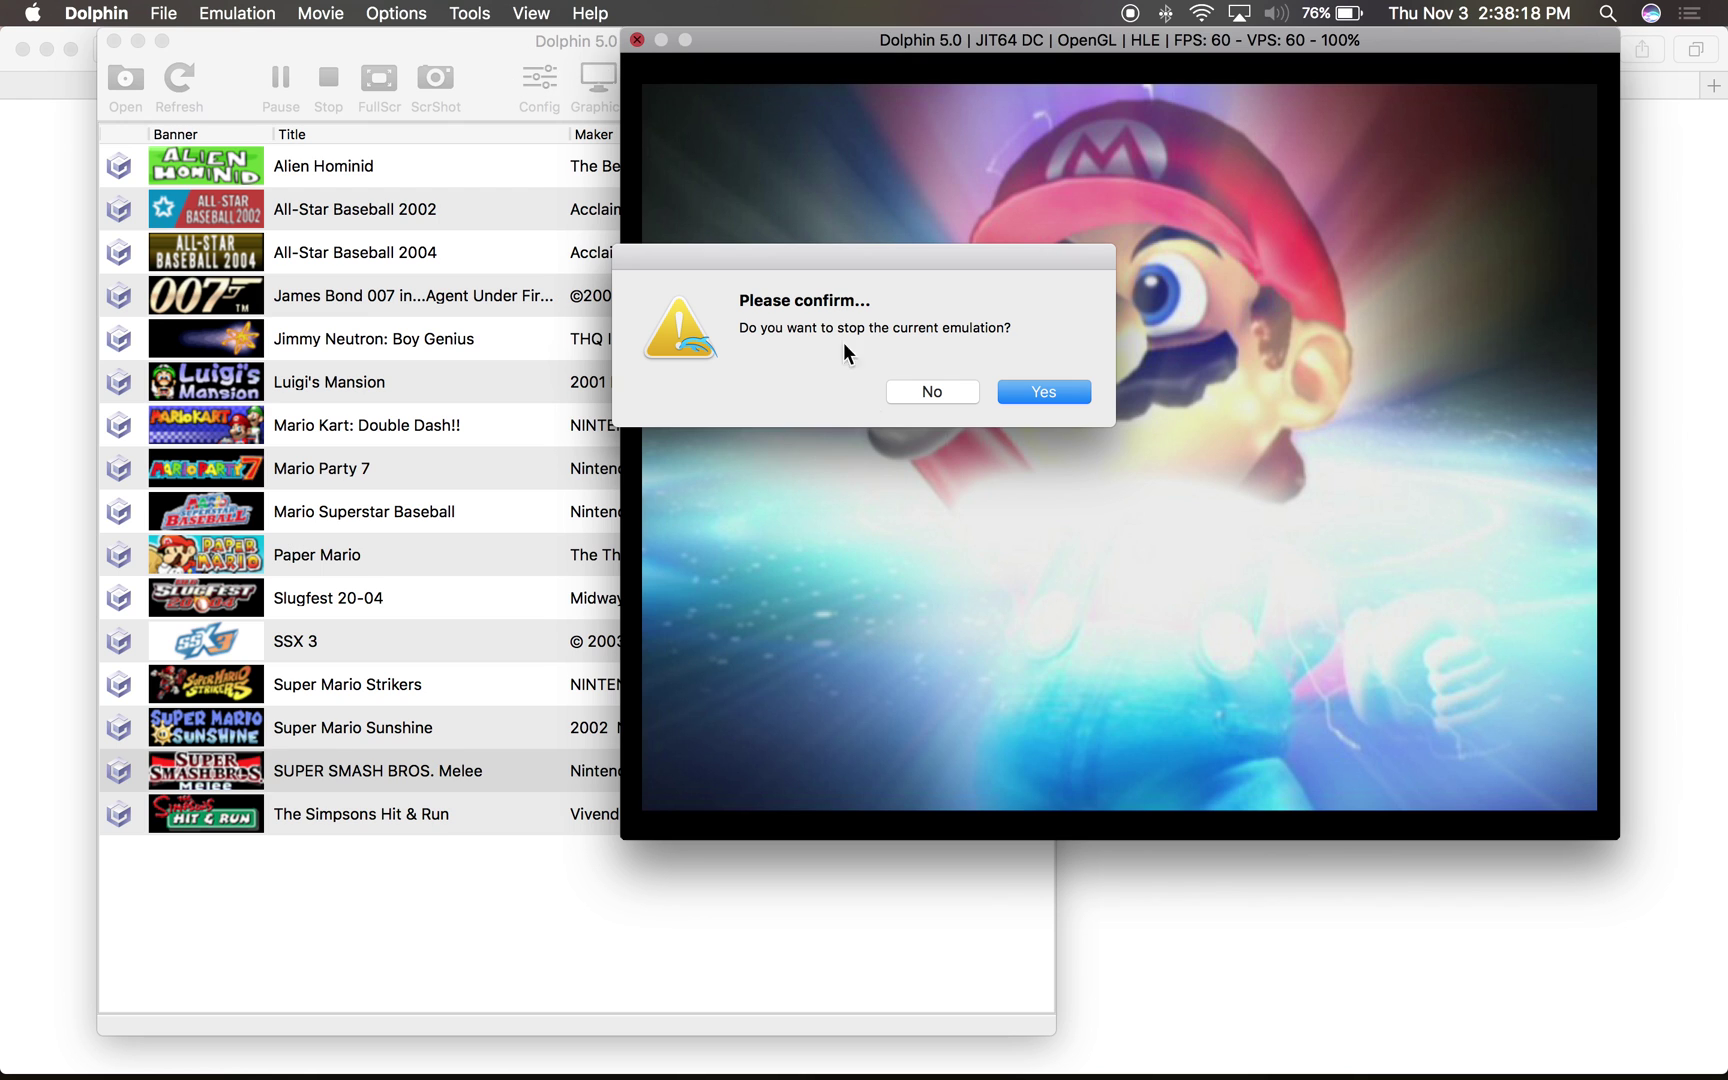
click(945, 392)
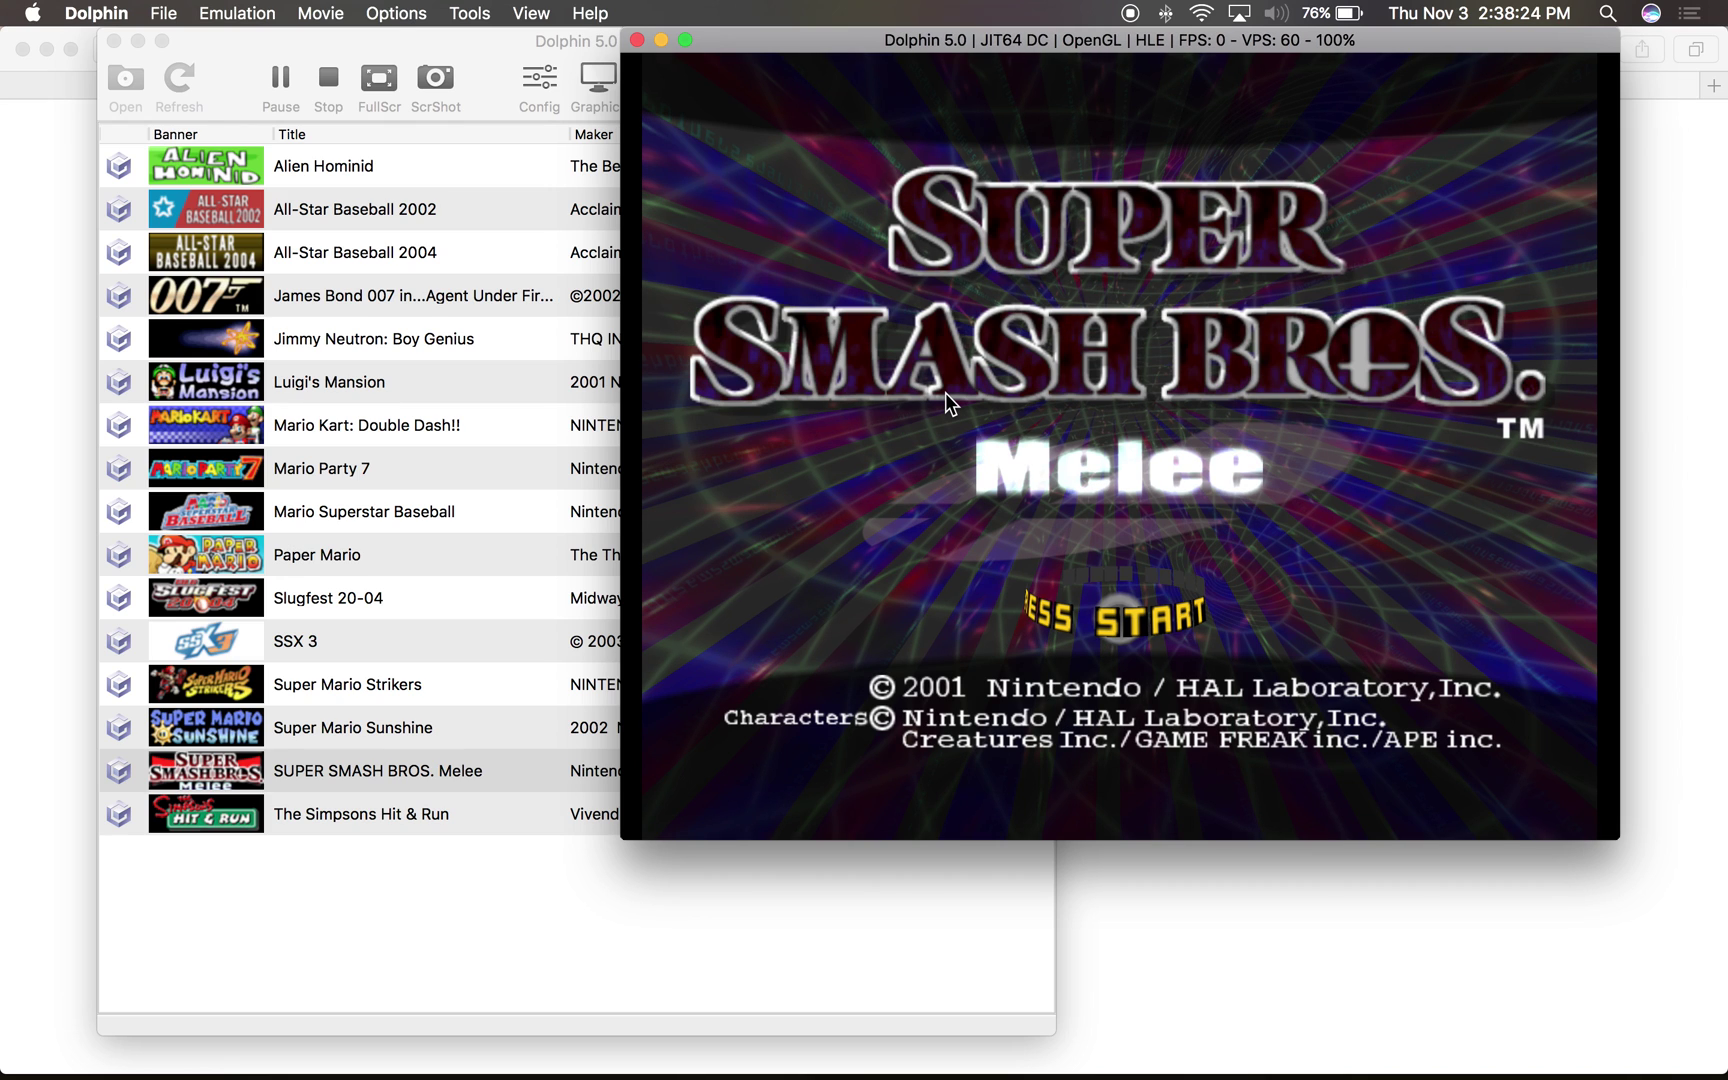
Step: Try the controls in Melee by going through the main menu into 1-P Mode and backing out to the title screen
key(Return)
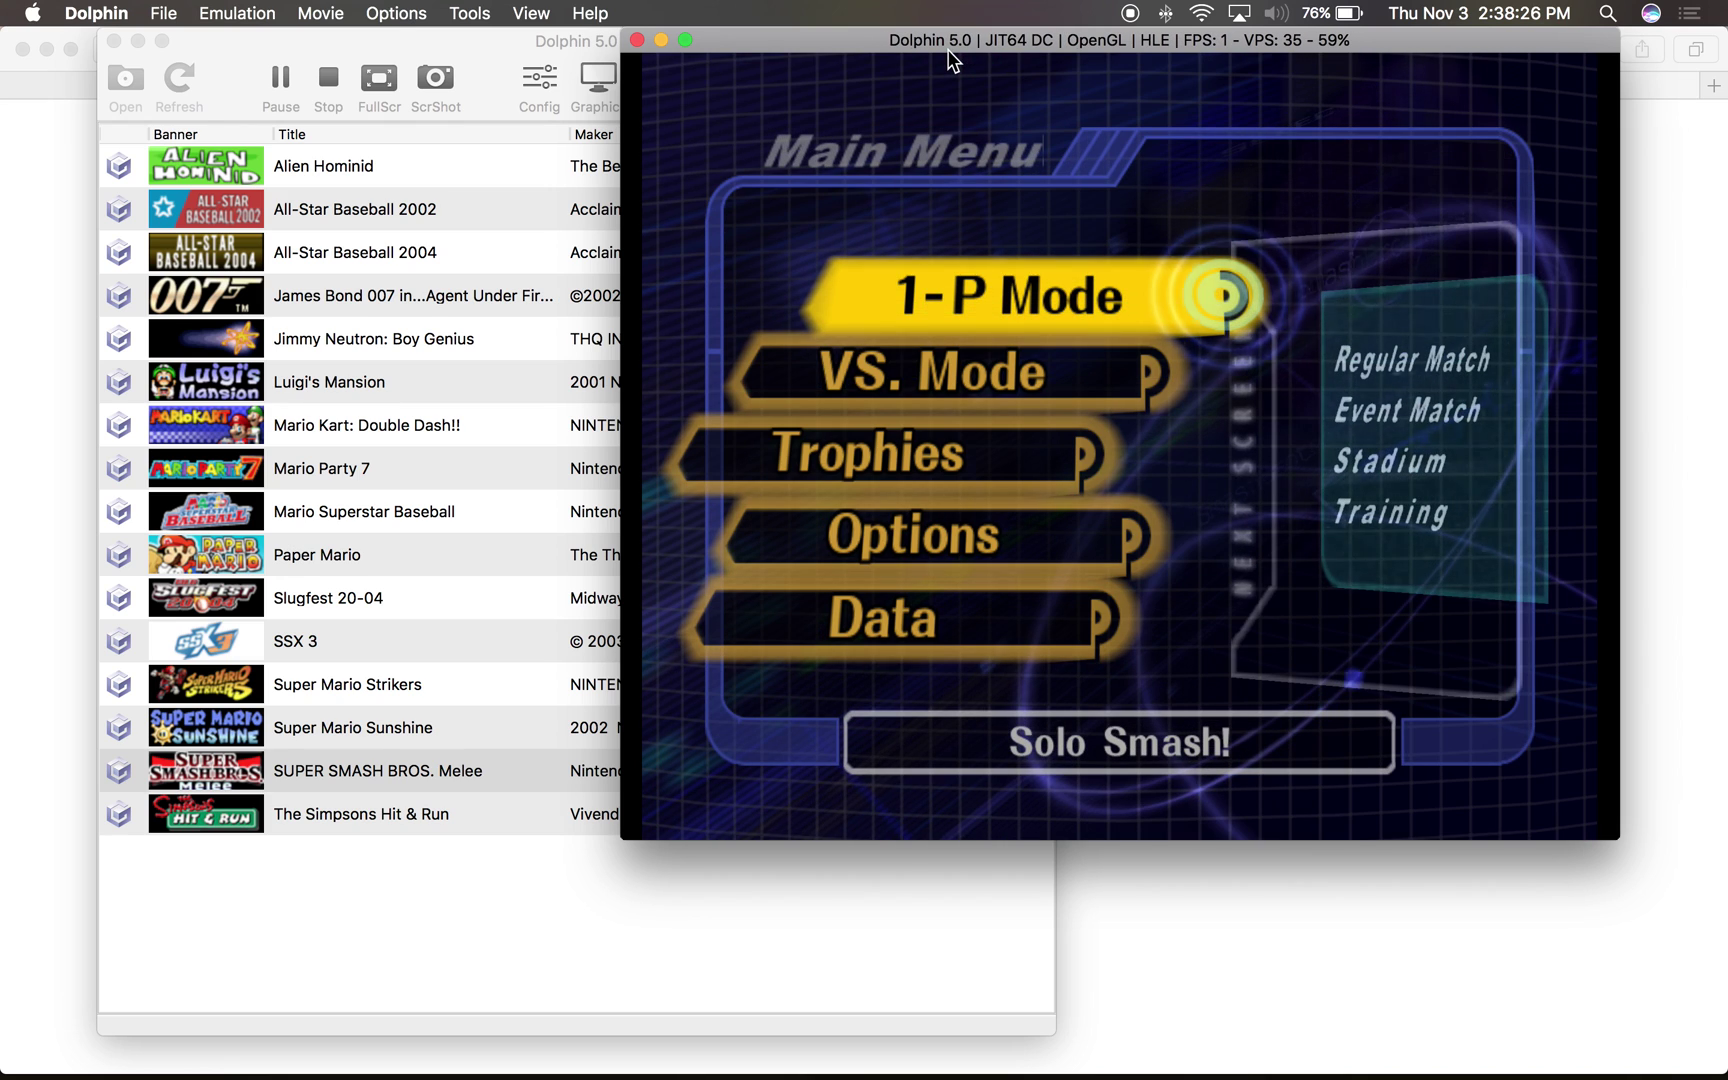
key(Down)
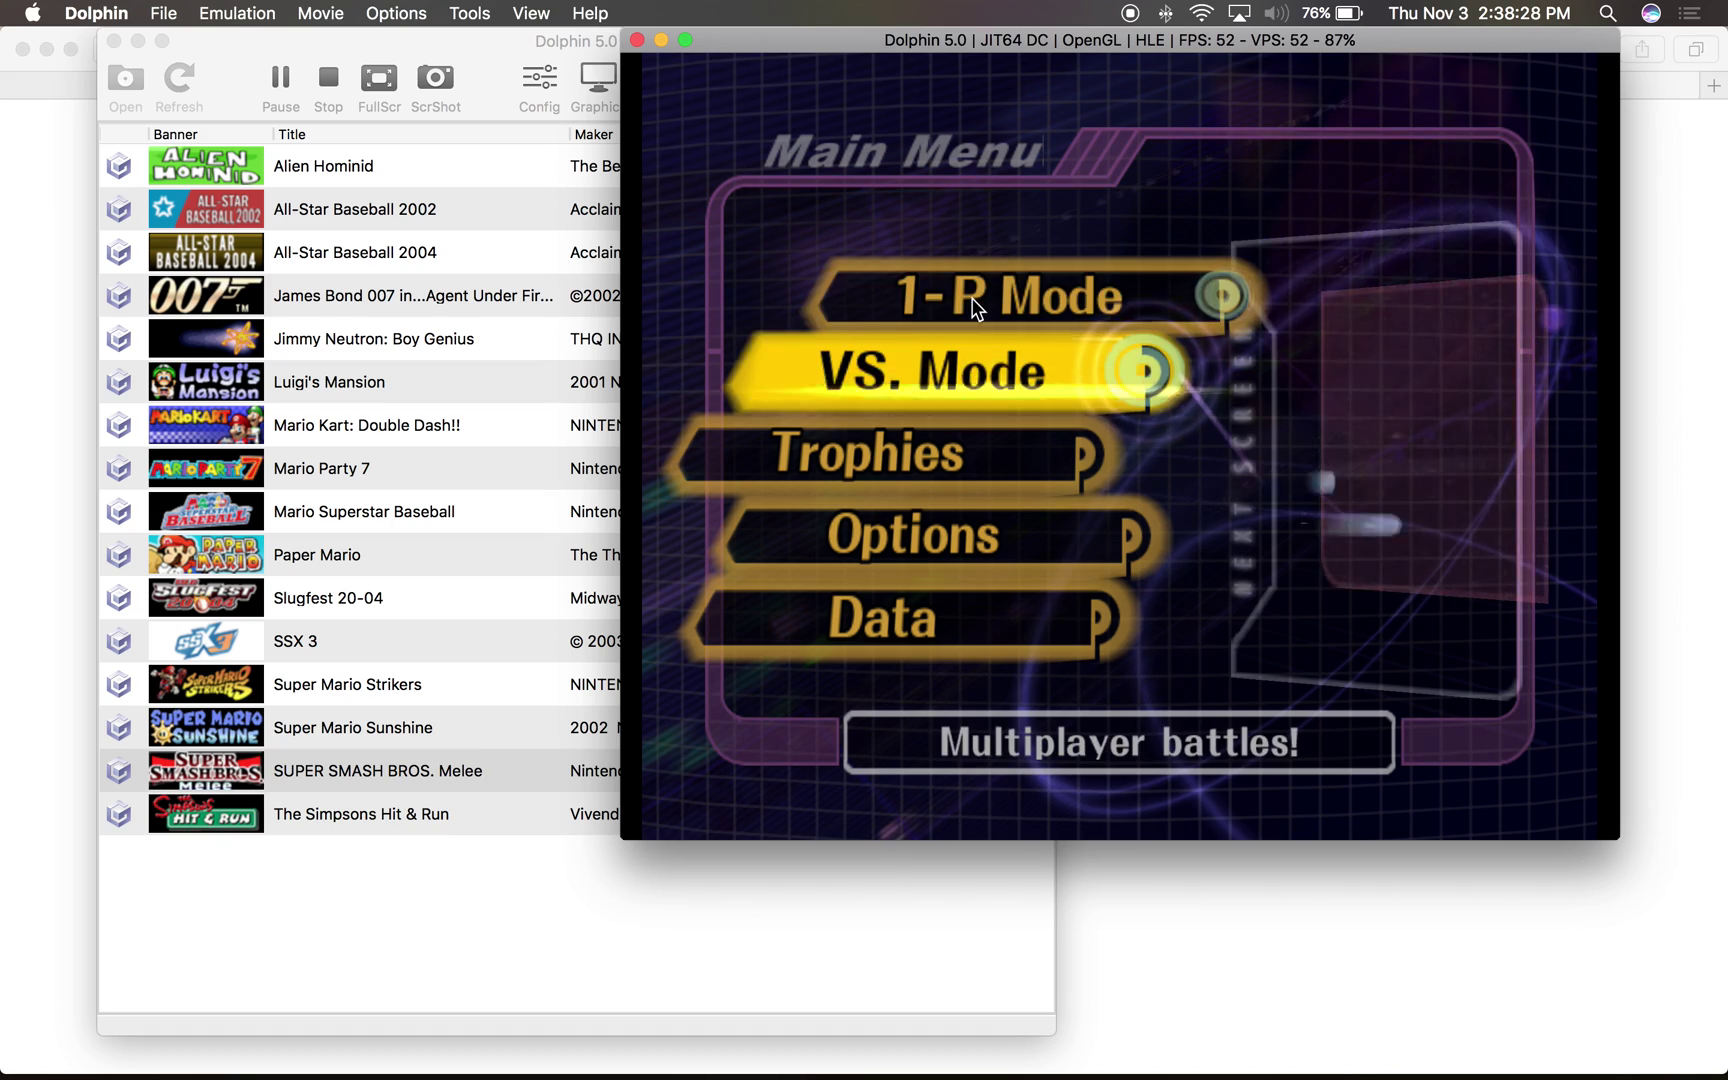
key(Down)
key(Up)
key(Down)
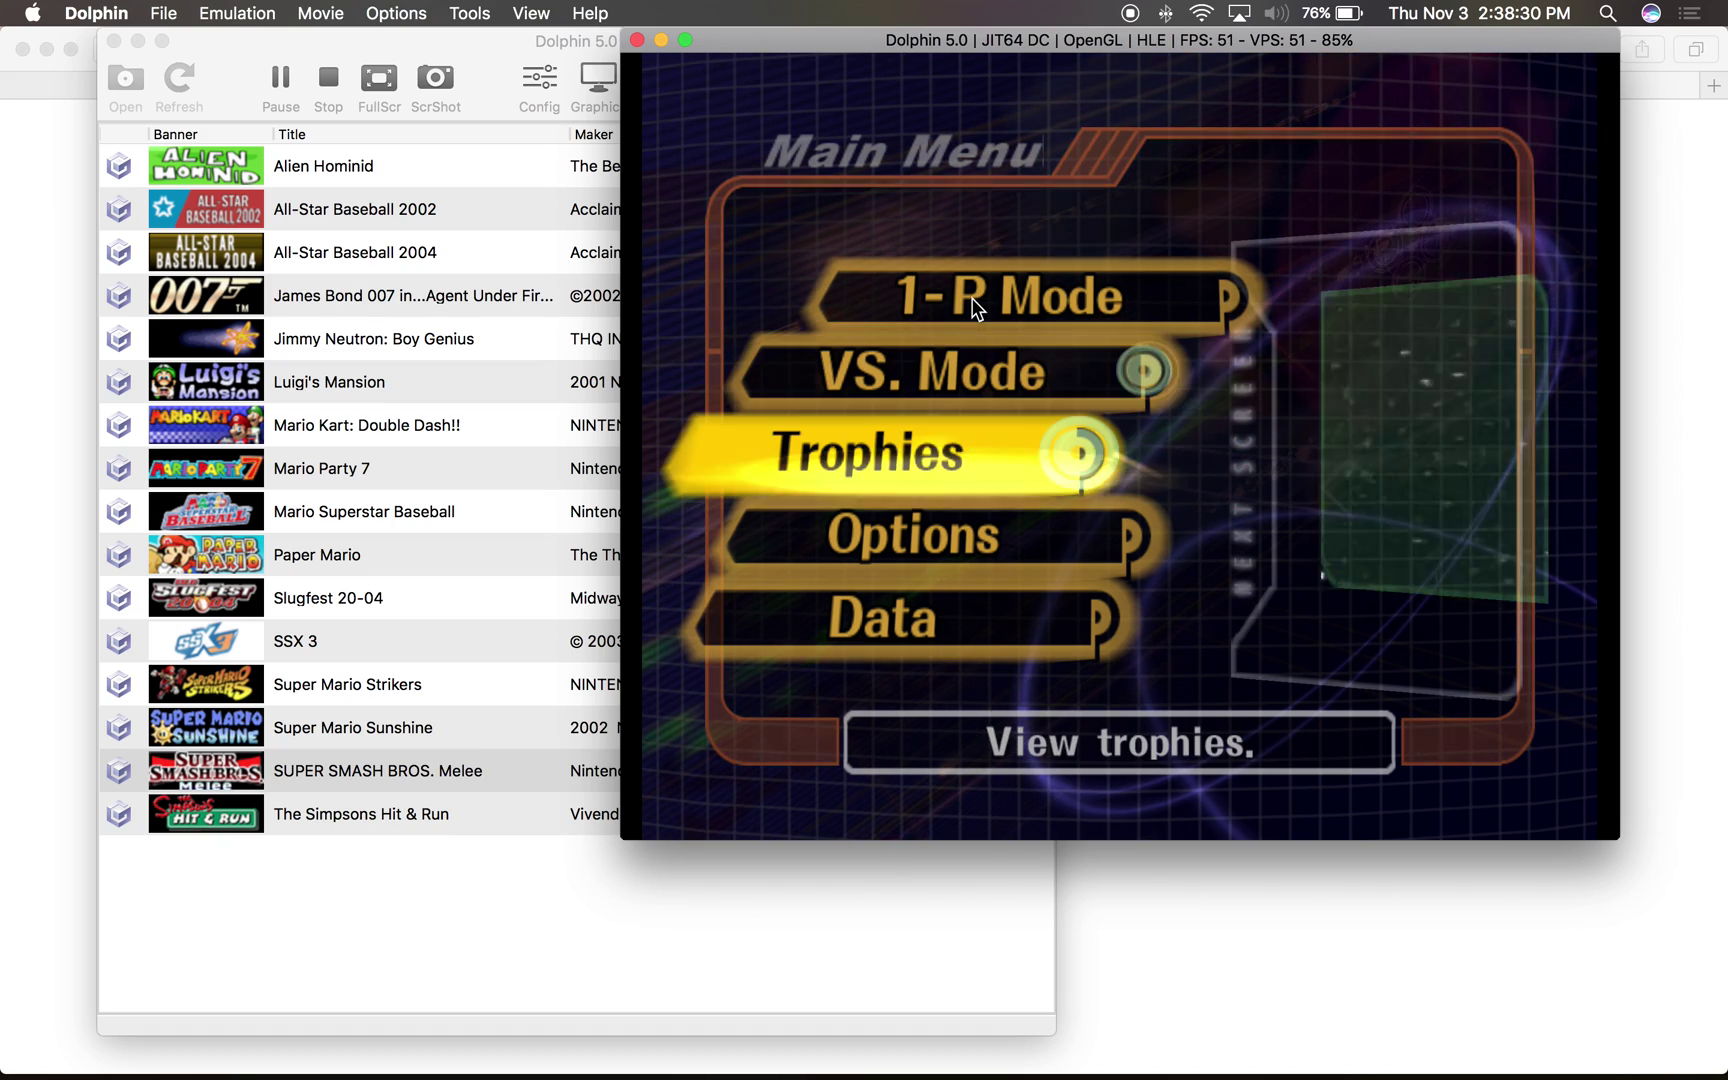
key(Up)
key(Up)
key(Return)
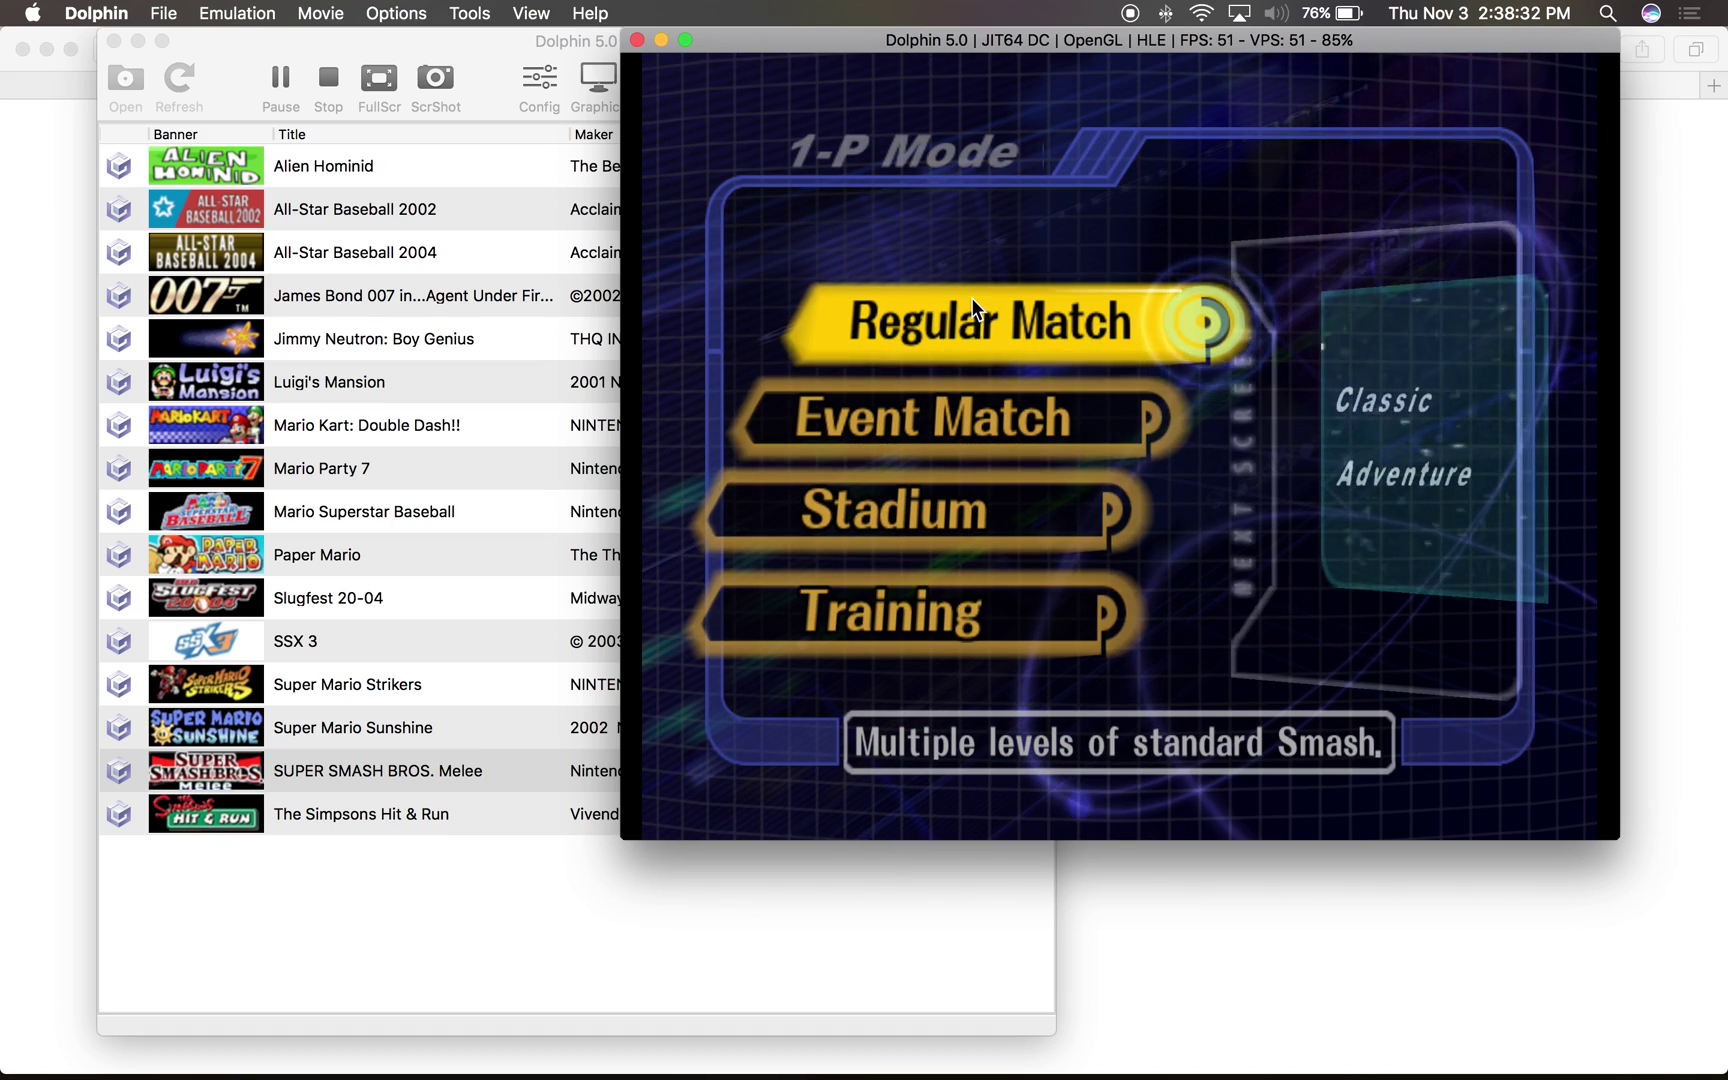
key(z)
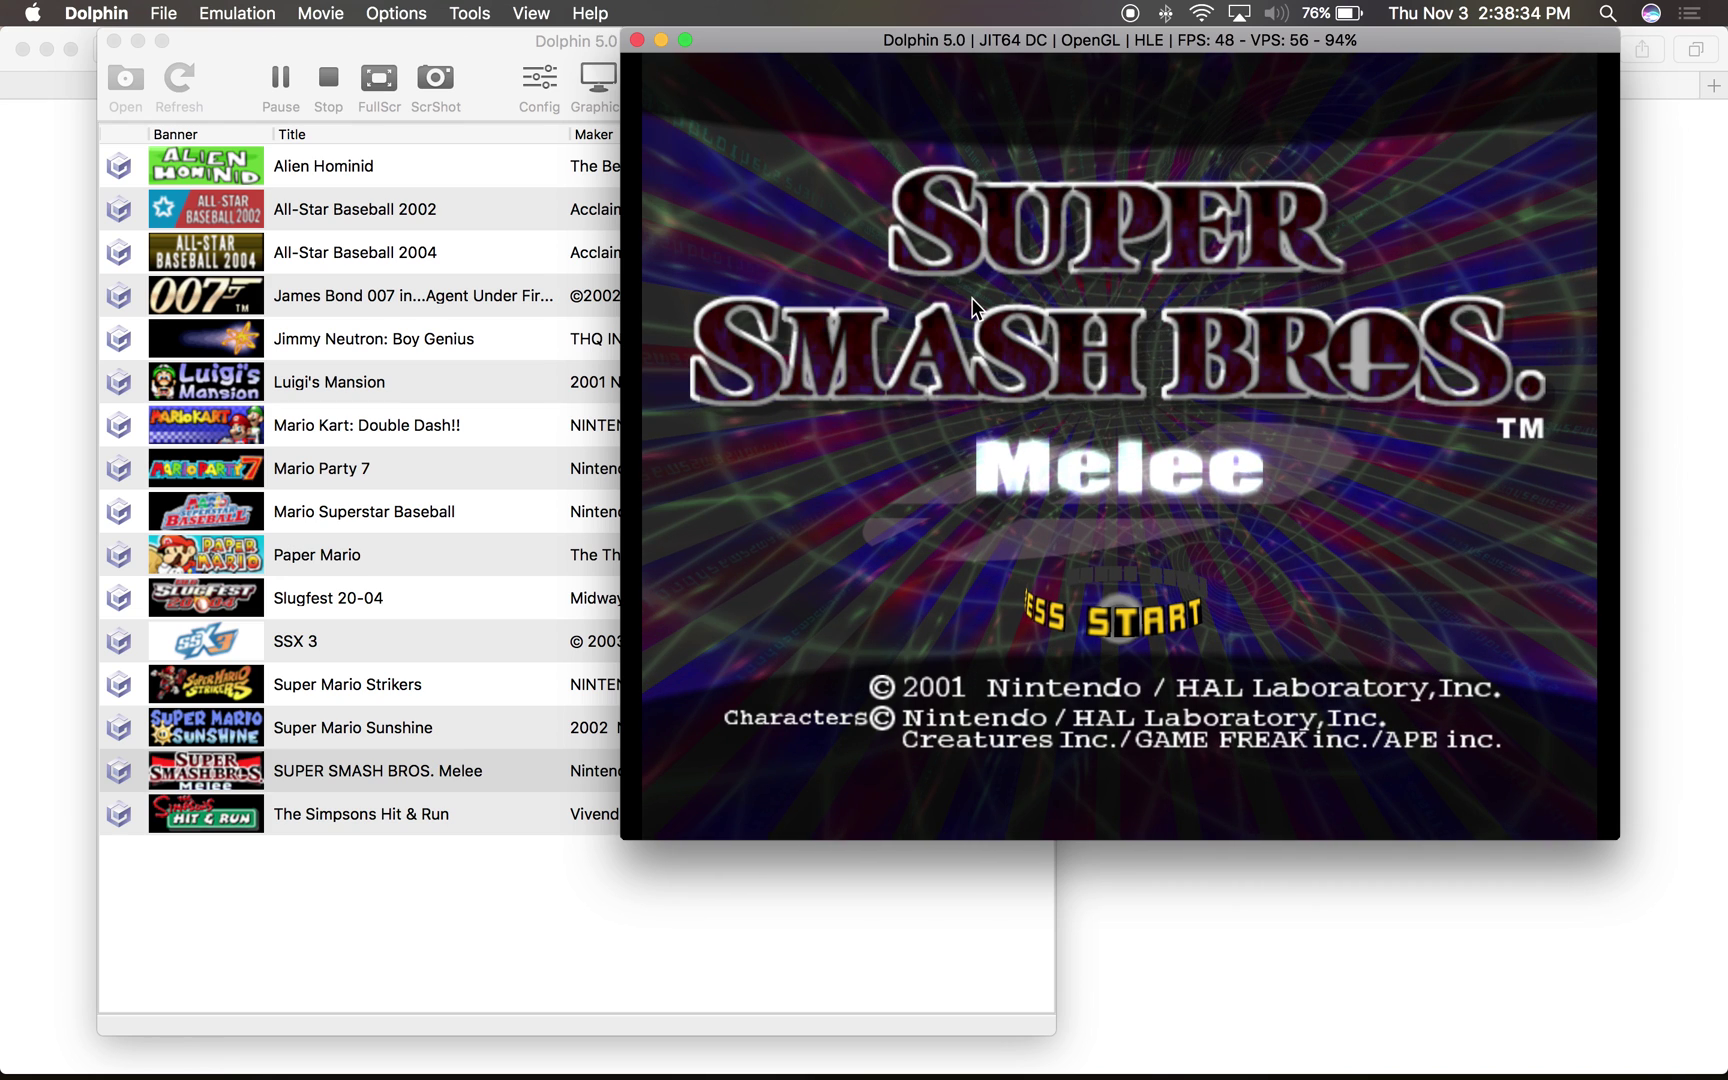
key(Return)
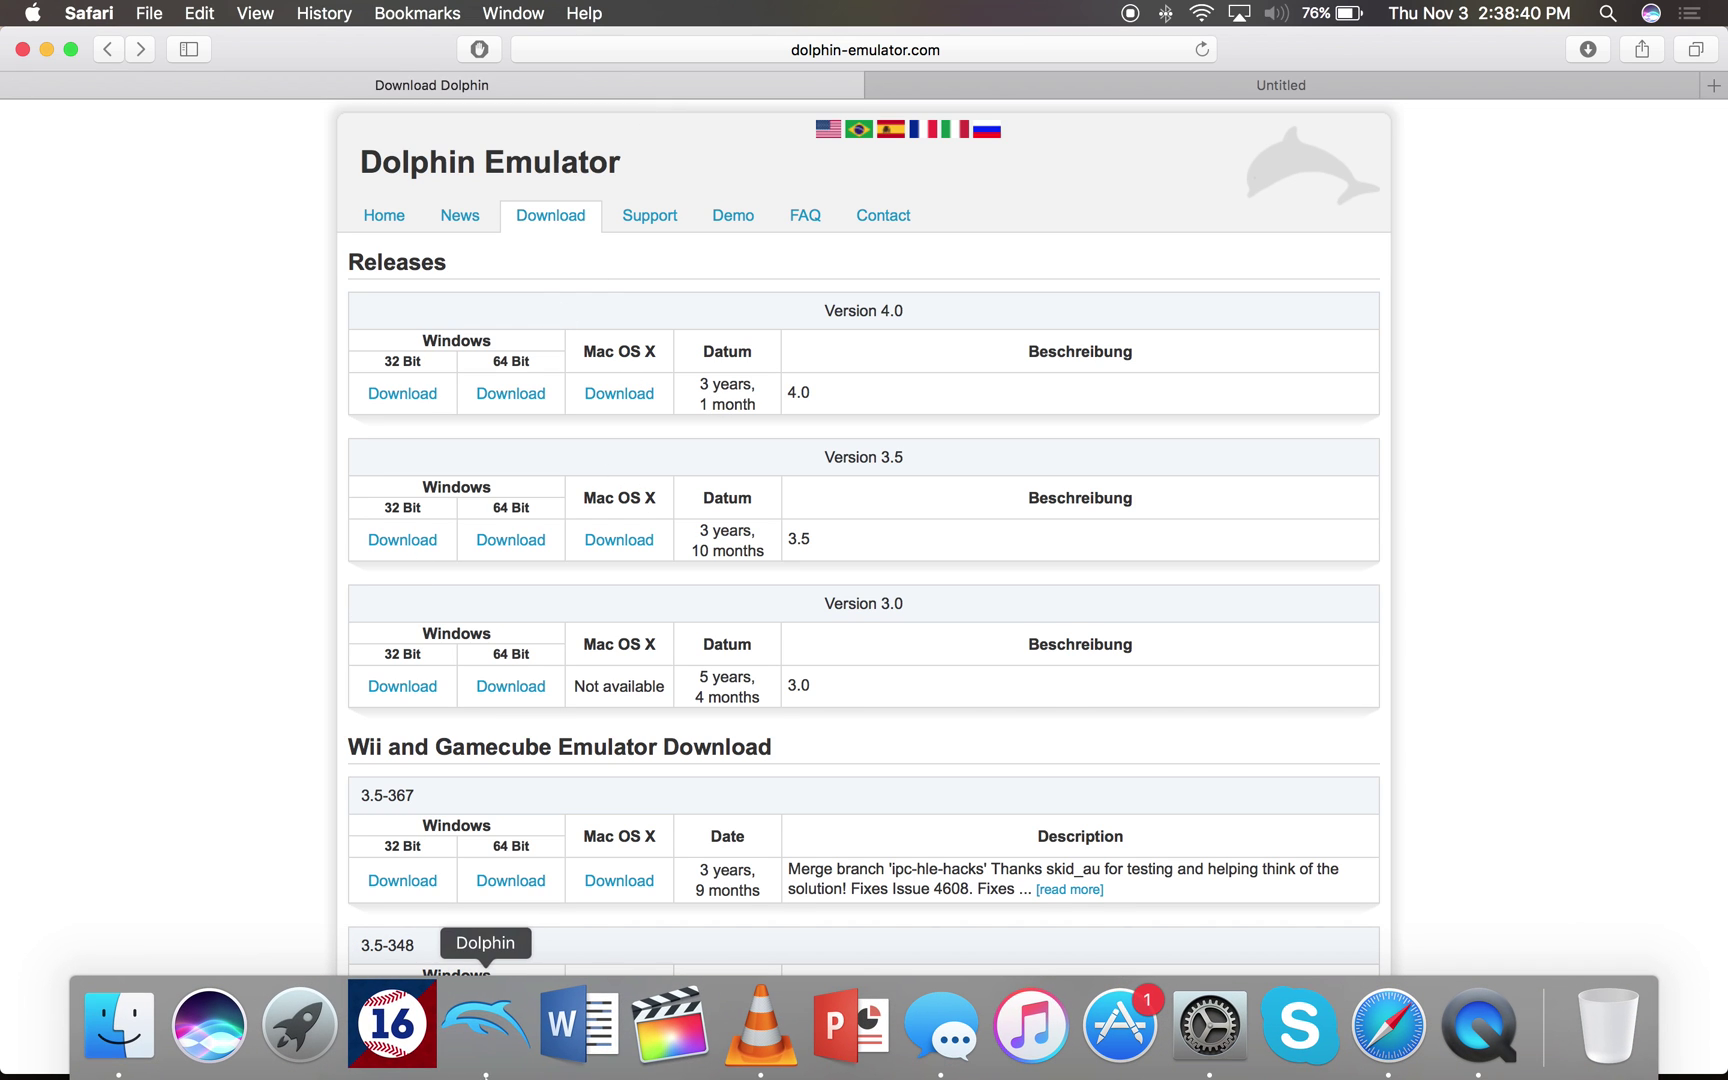
Step: Return to Dolphin, open the controller configuration and examine the controller types available for GameCube Port 2
click(482, 1022)
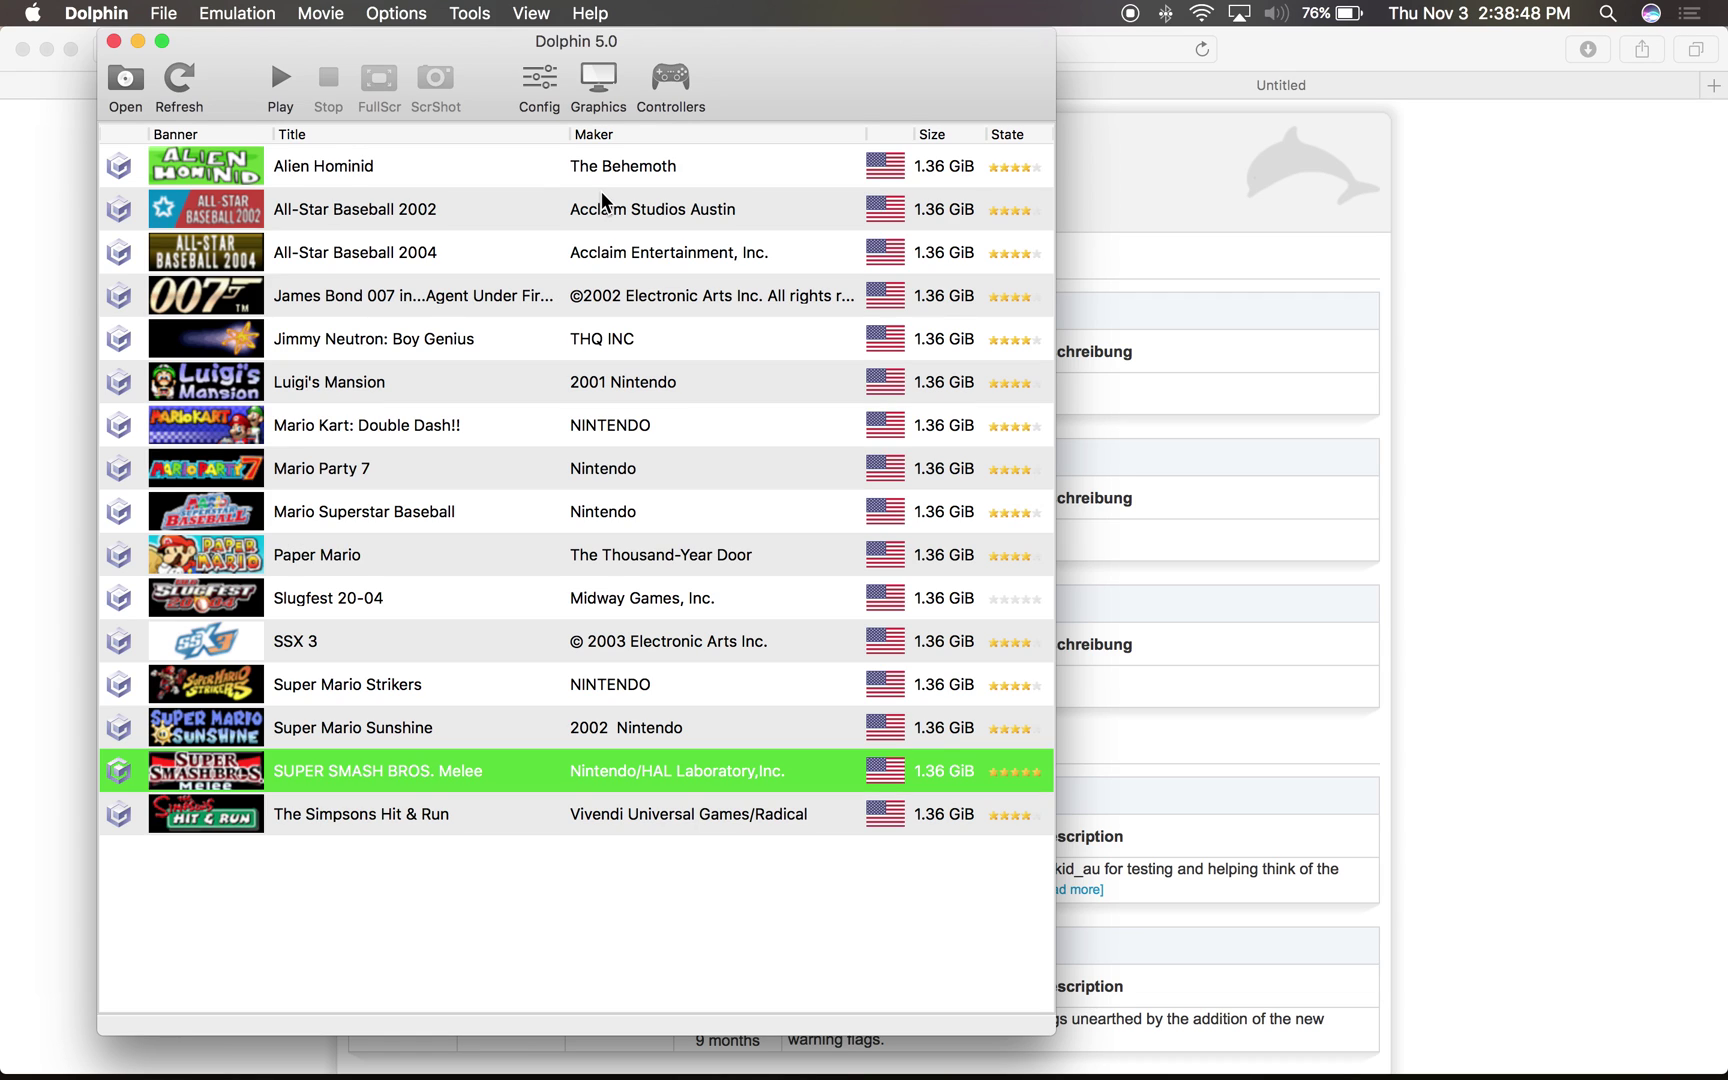
click(650, 90)
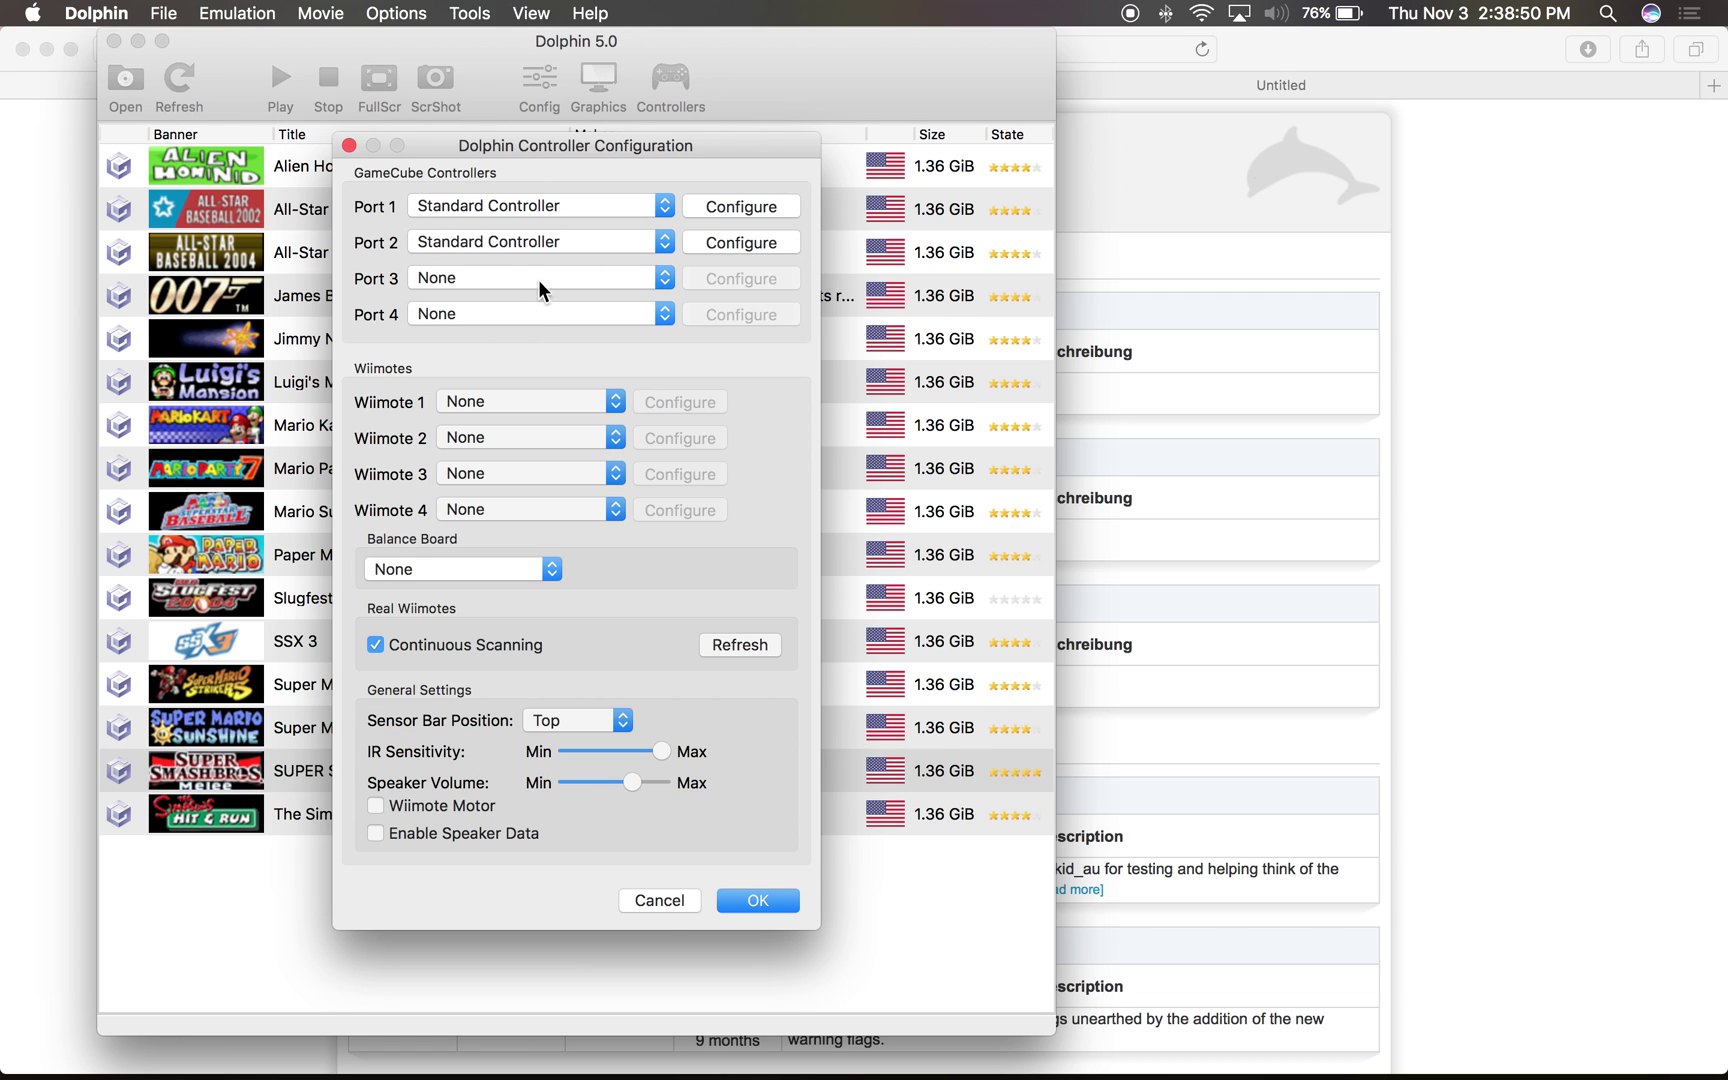
click(540, 242)
click(540, 242)
click(606, 238)
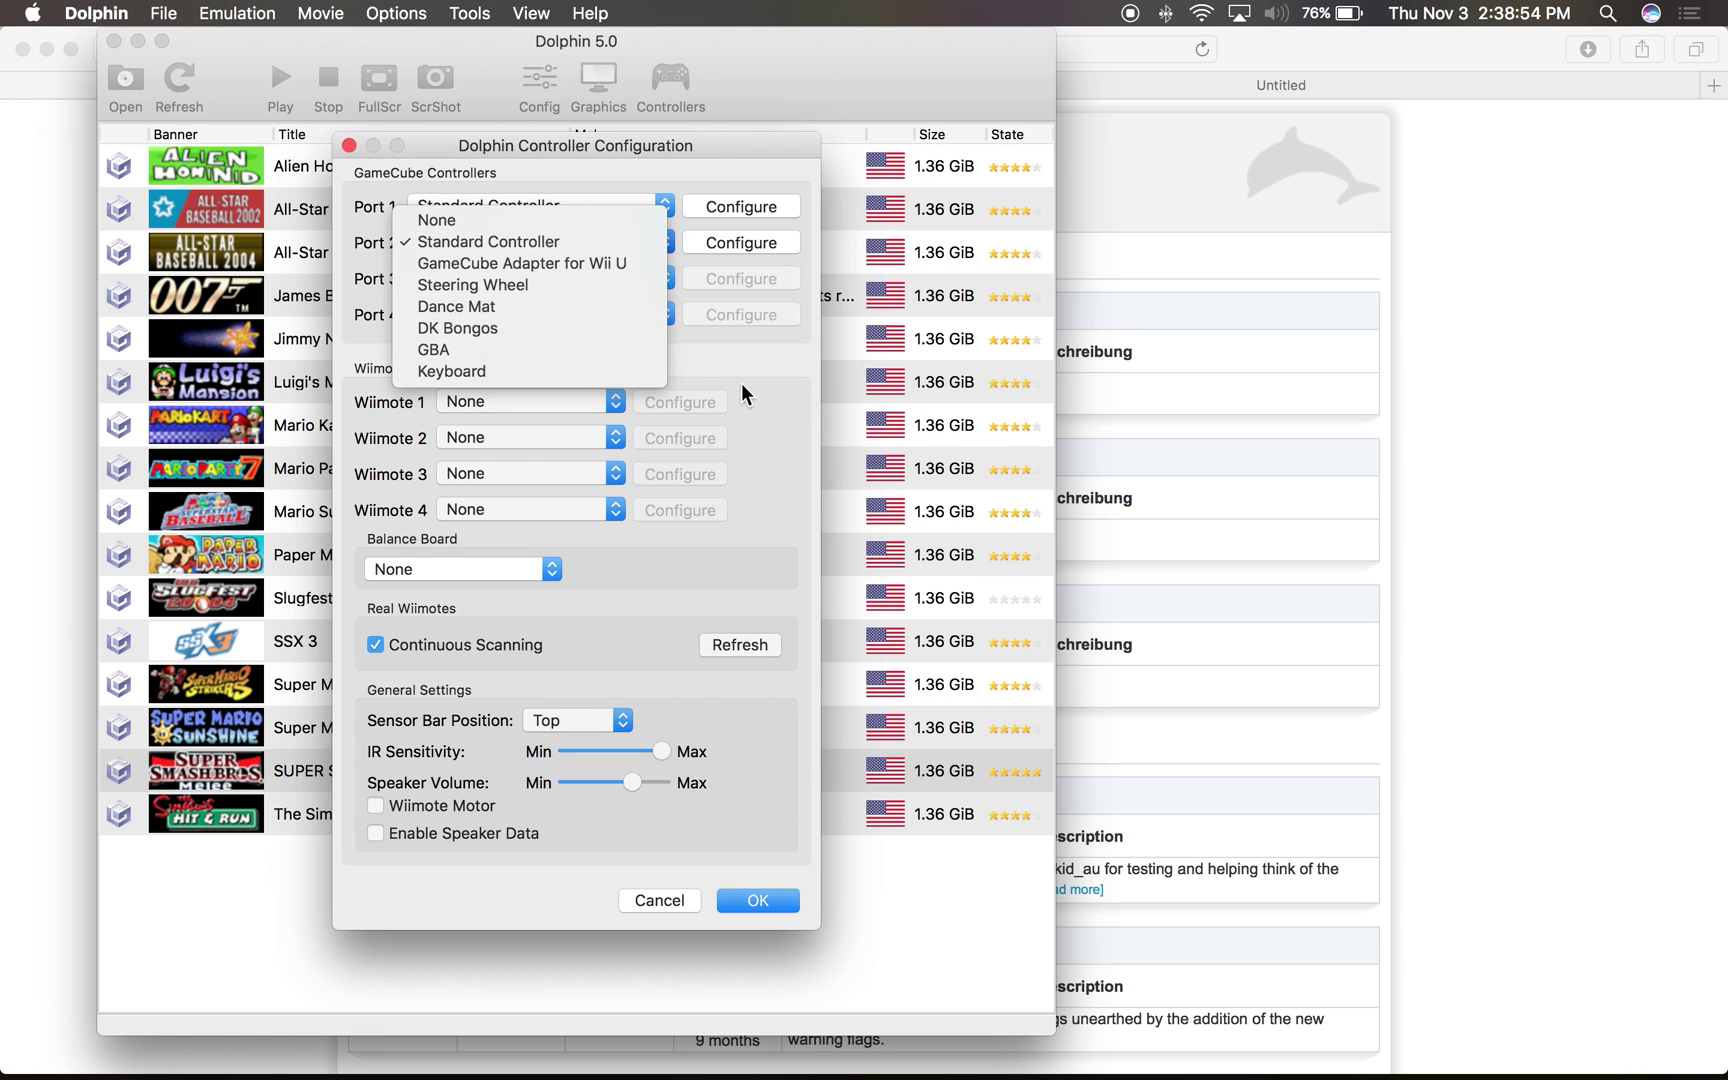
click(735, 432)
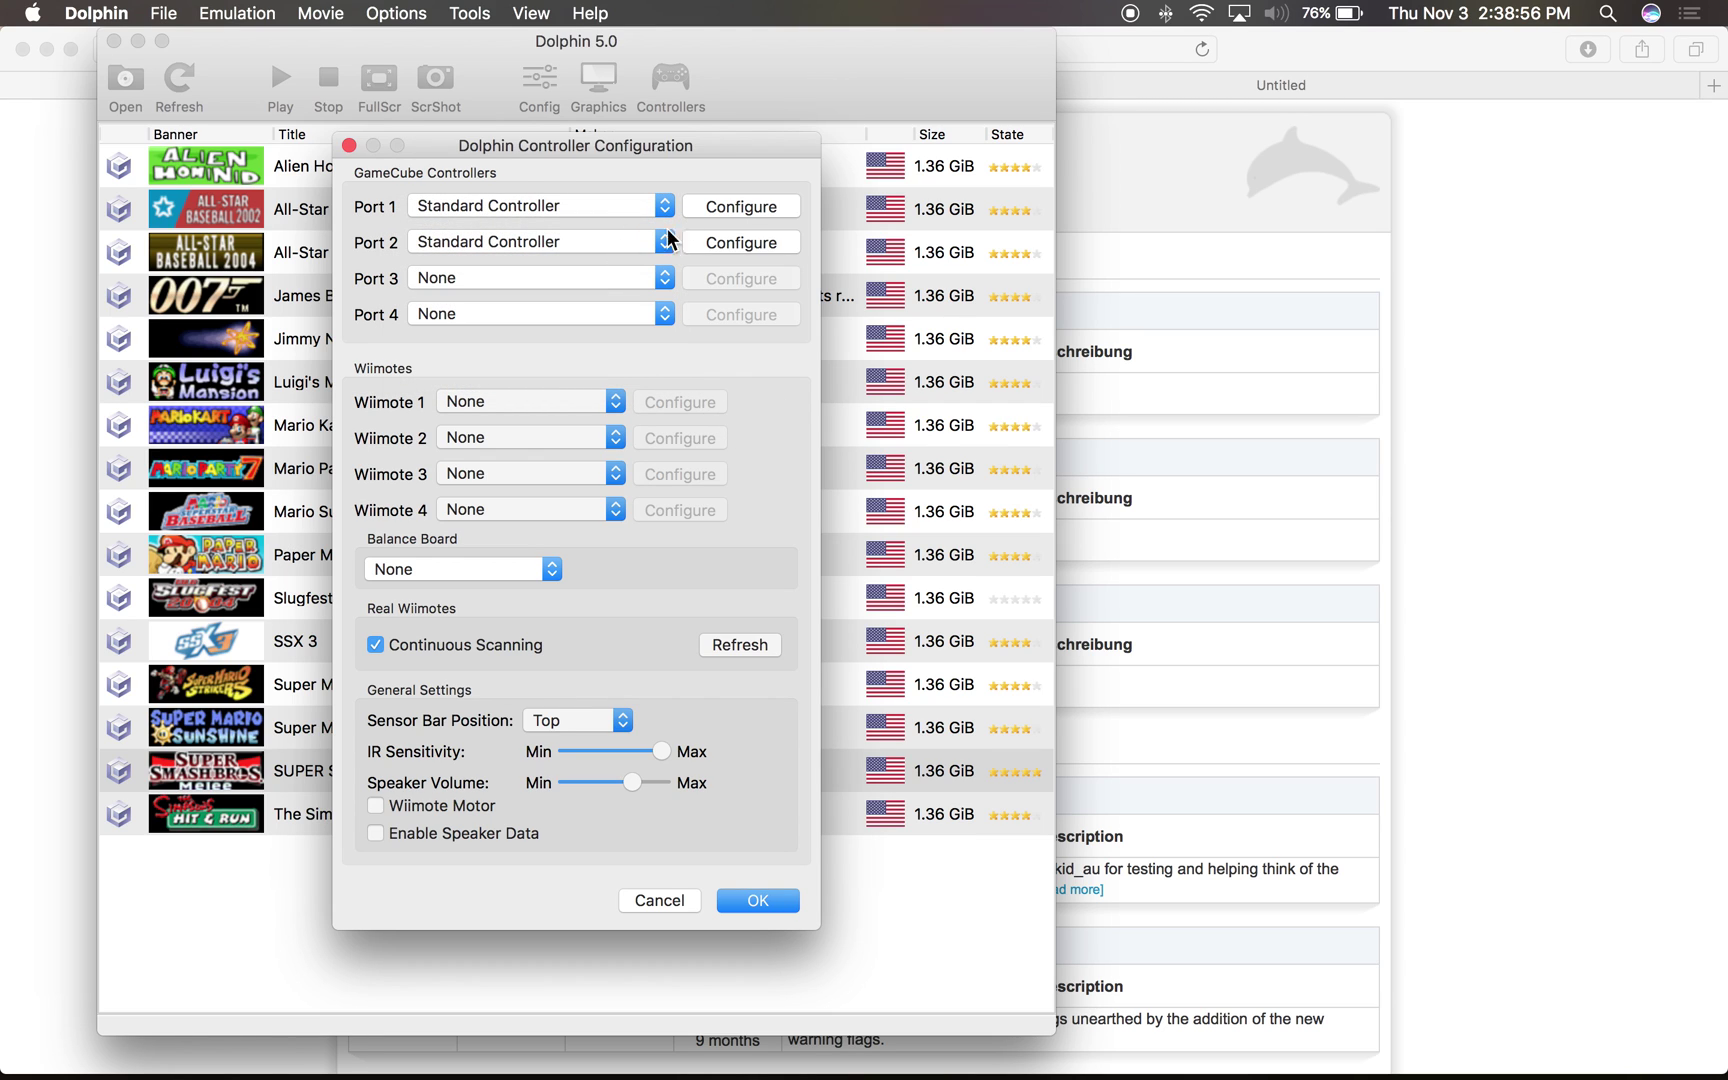
Step: Review the button mapping of the Port 1 Standard Controller, accepting both controller configuration dialogs
click(701, 212)
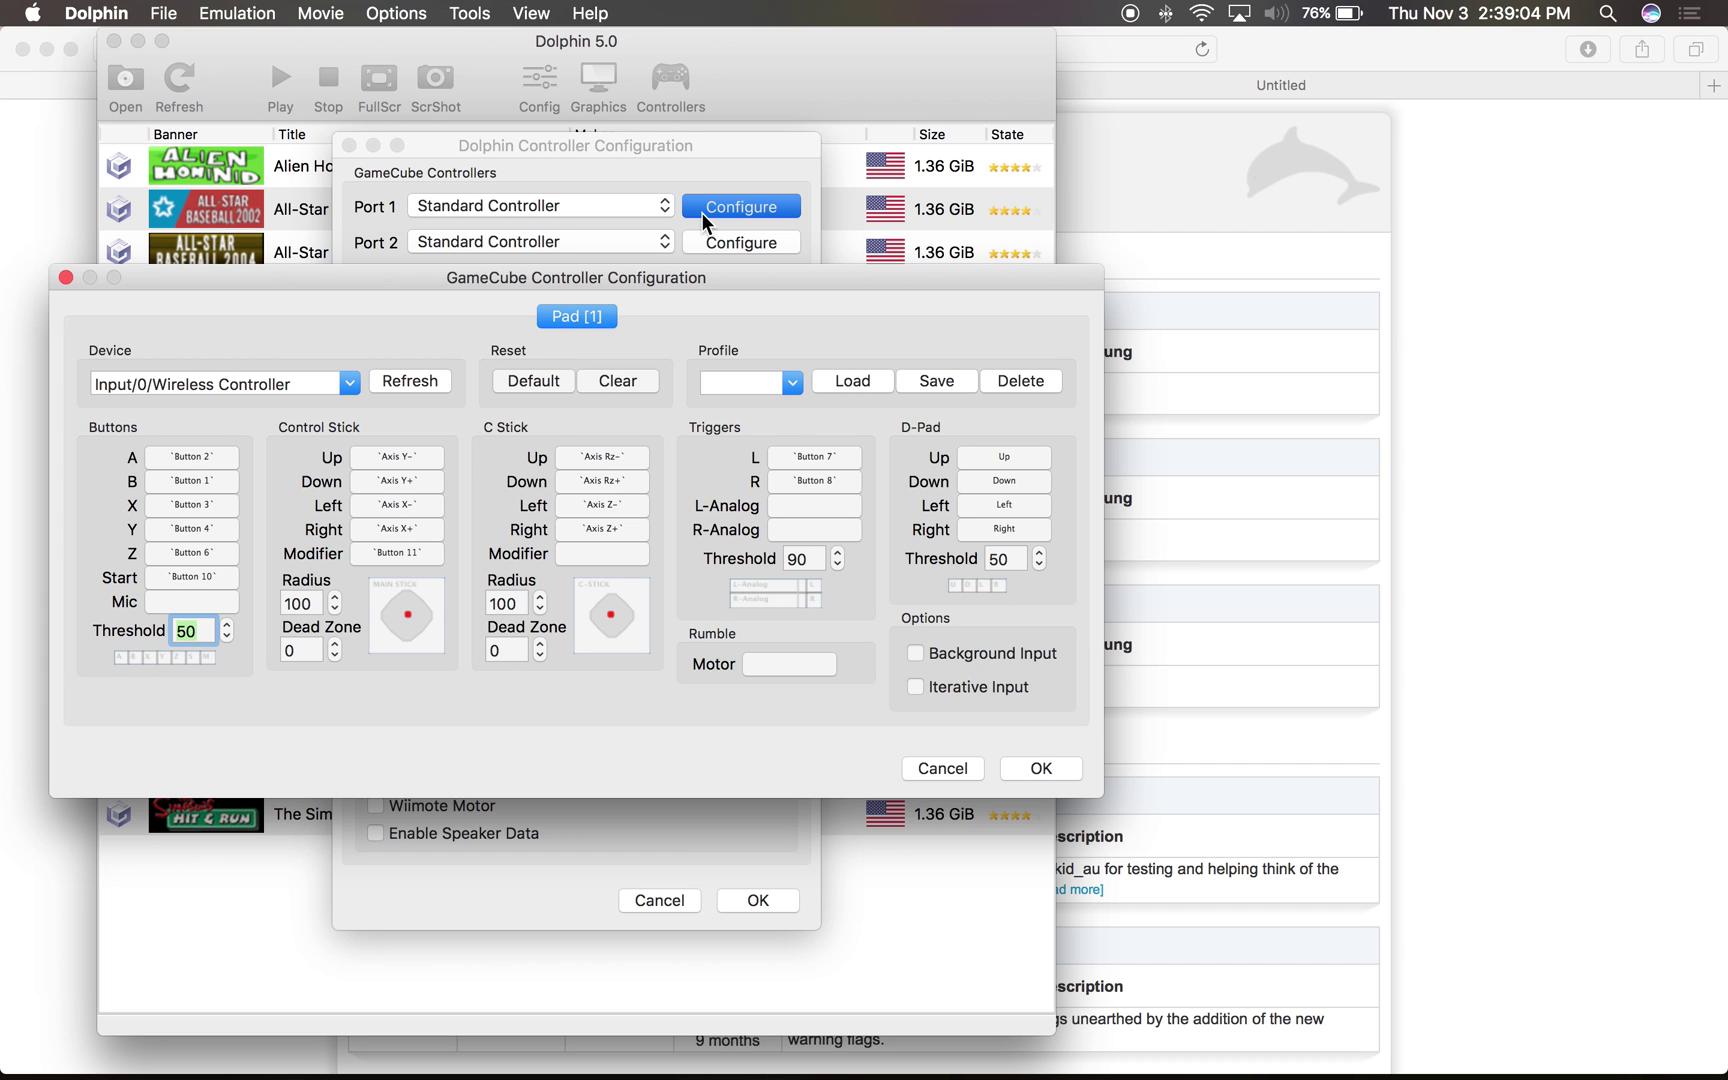
click(1030, 770)
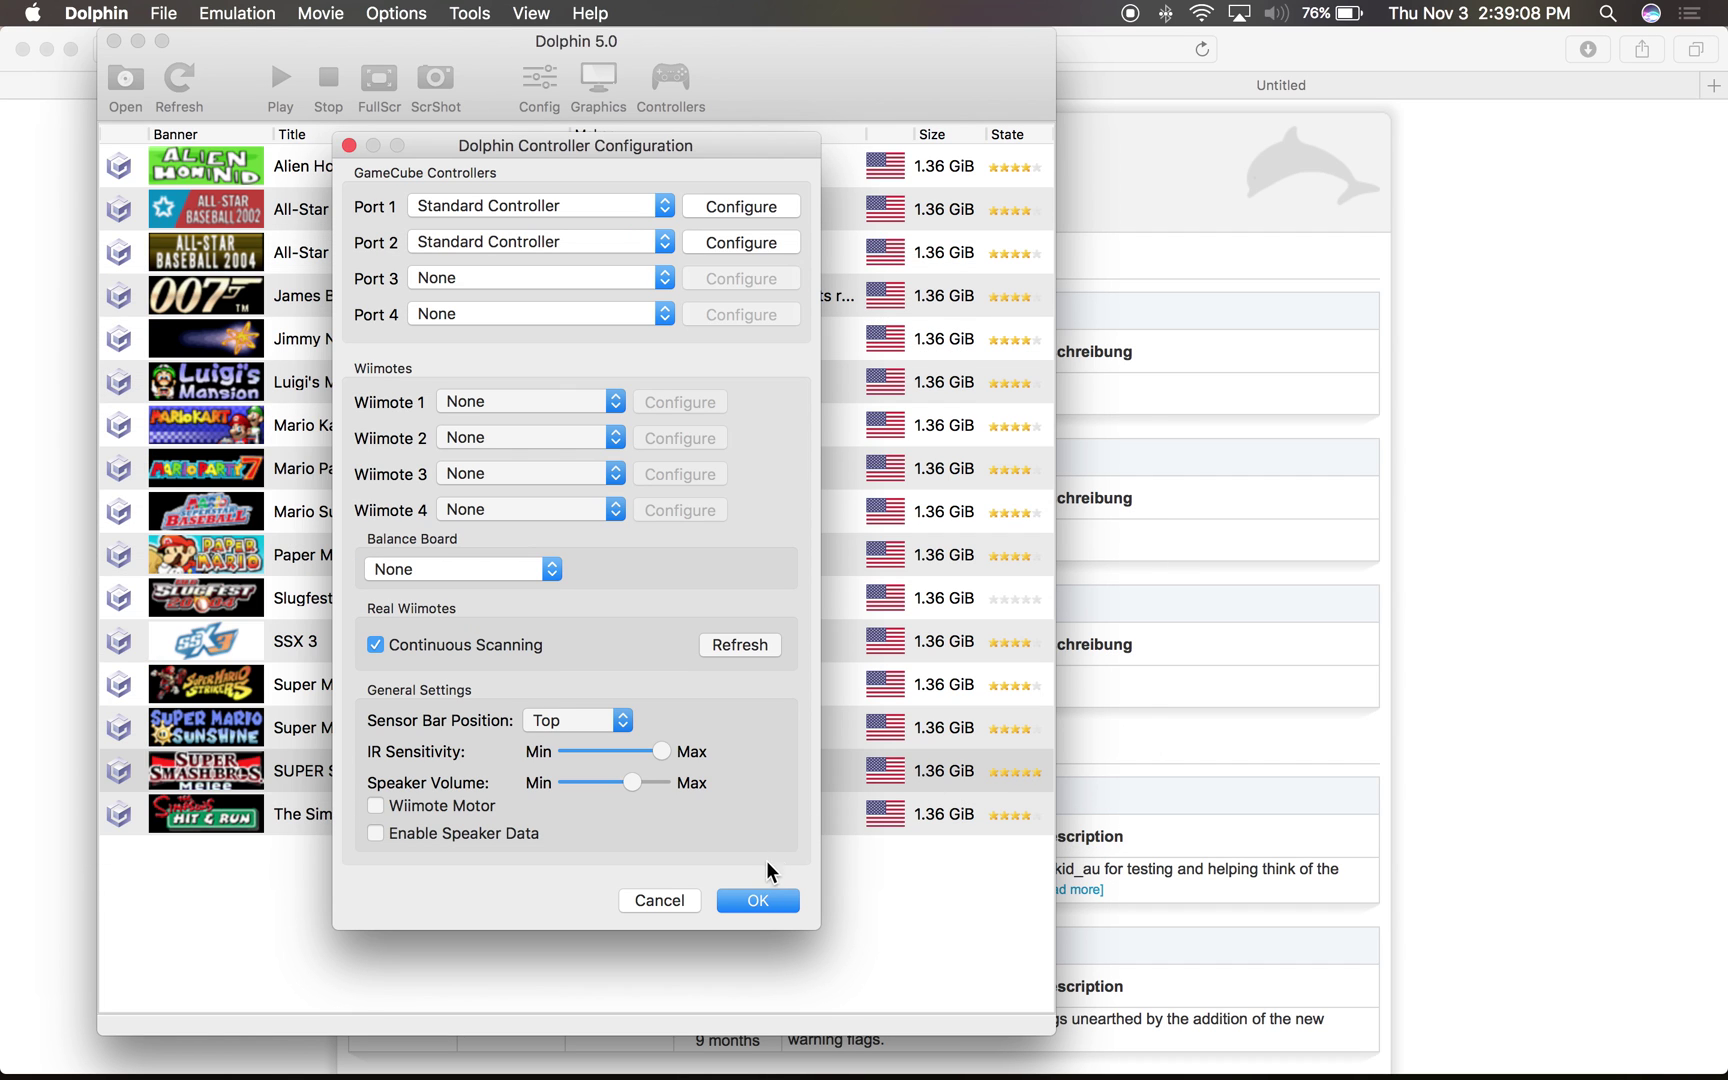
click(760, 901)
Step: Switch to Safari, open emuparadise.me in the second tab and look over its home page sections
click(1207, 282)
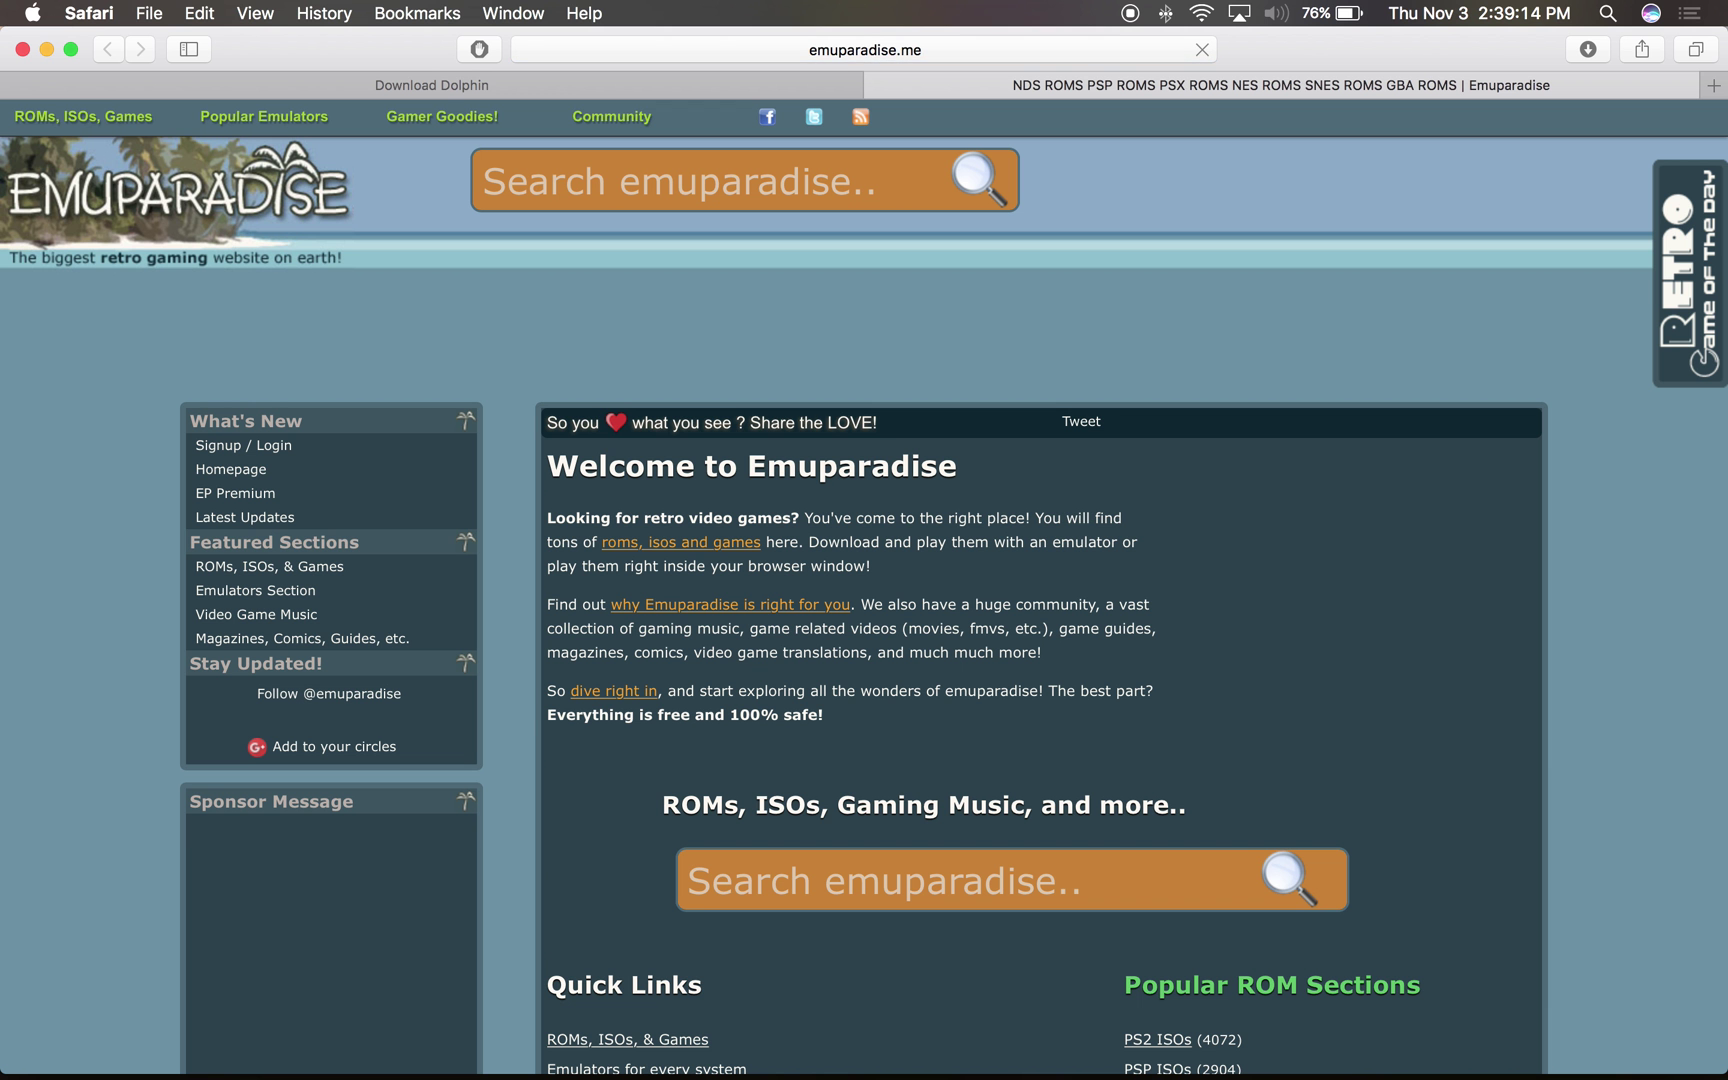
scroll(852, 190, down, 8)
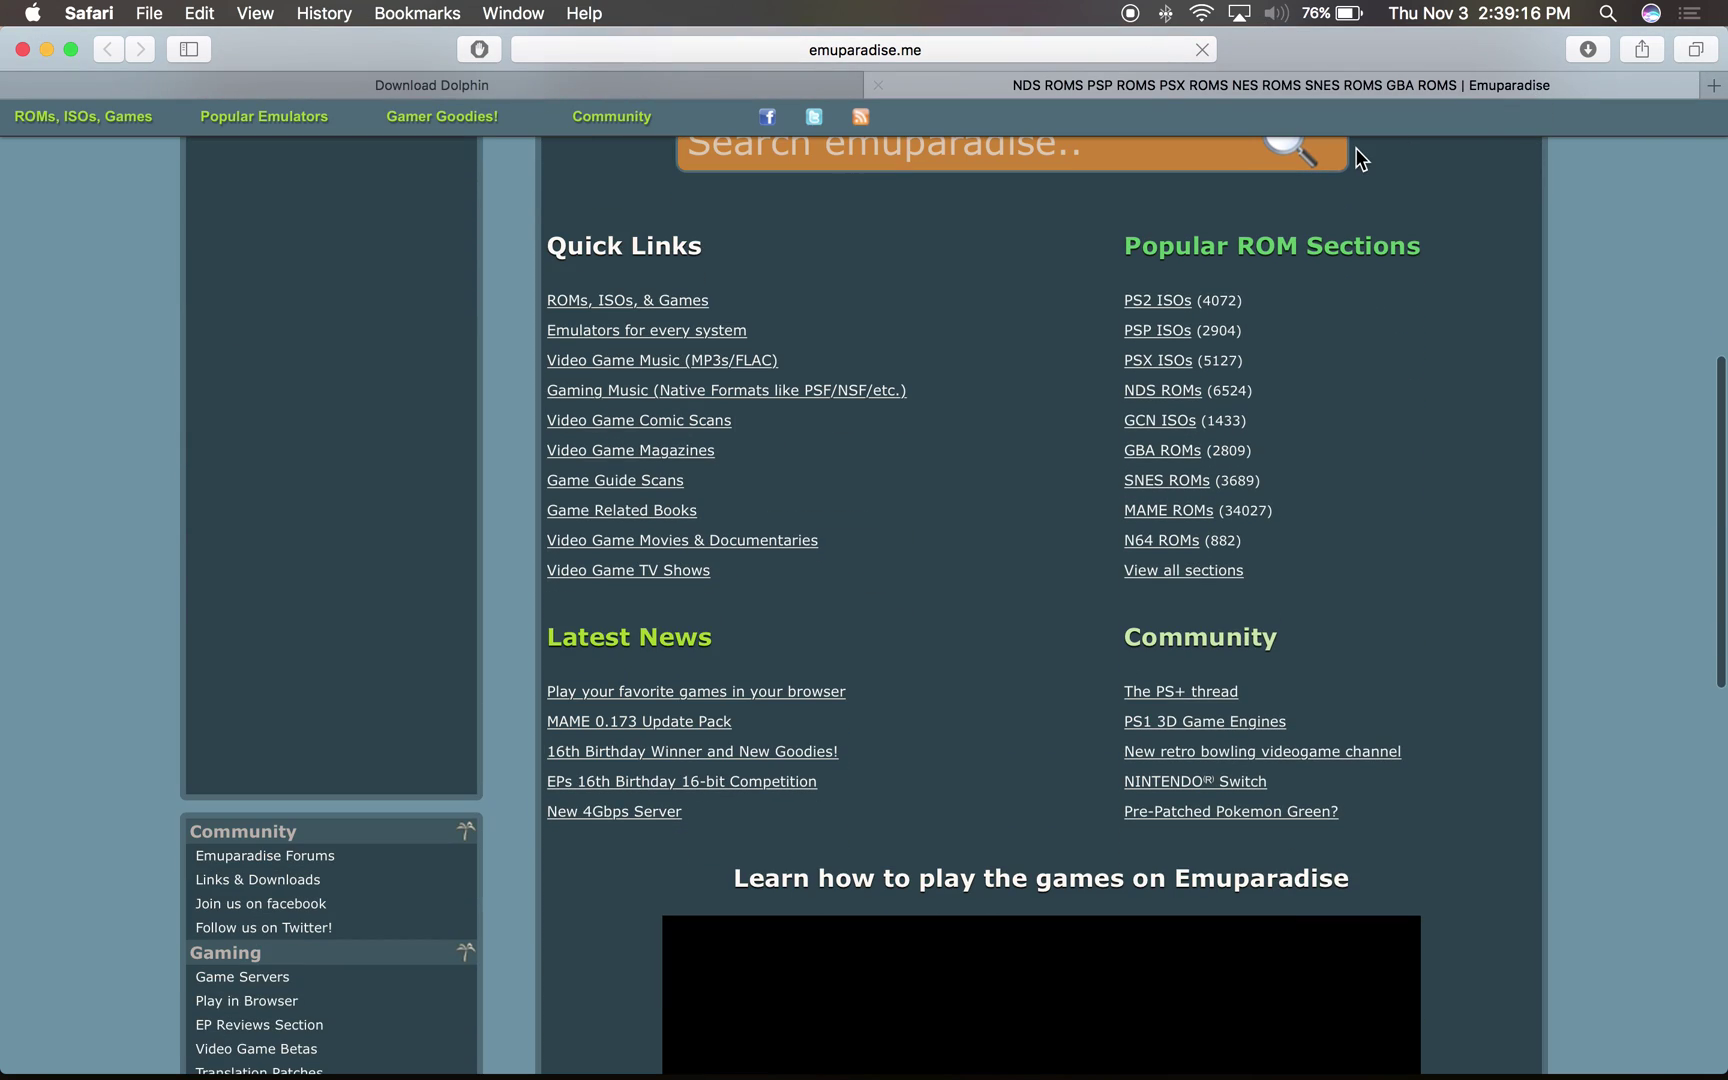
scroll(1354, 148, up, 8)
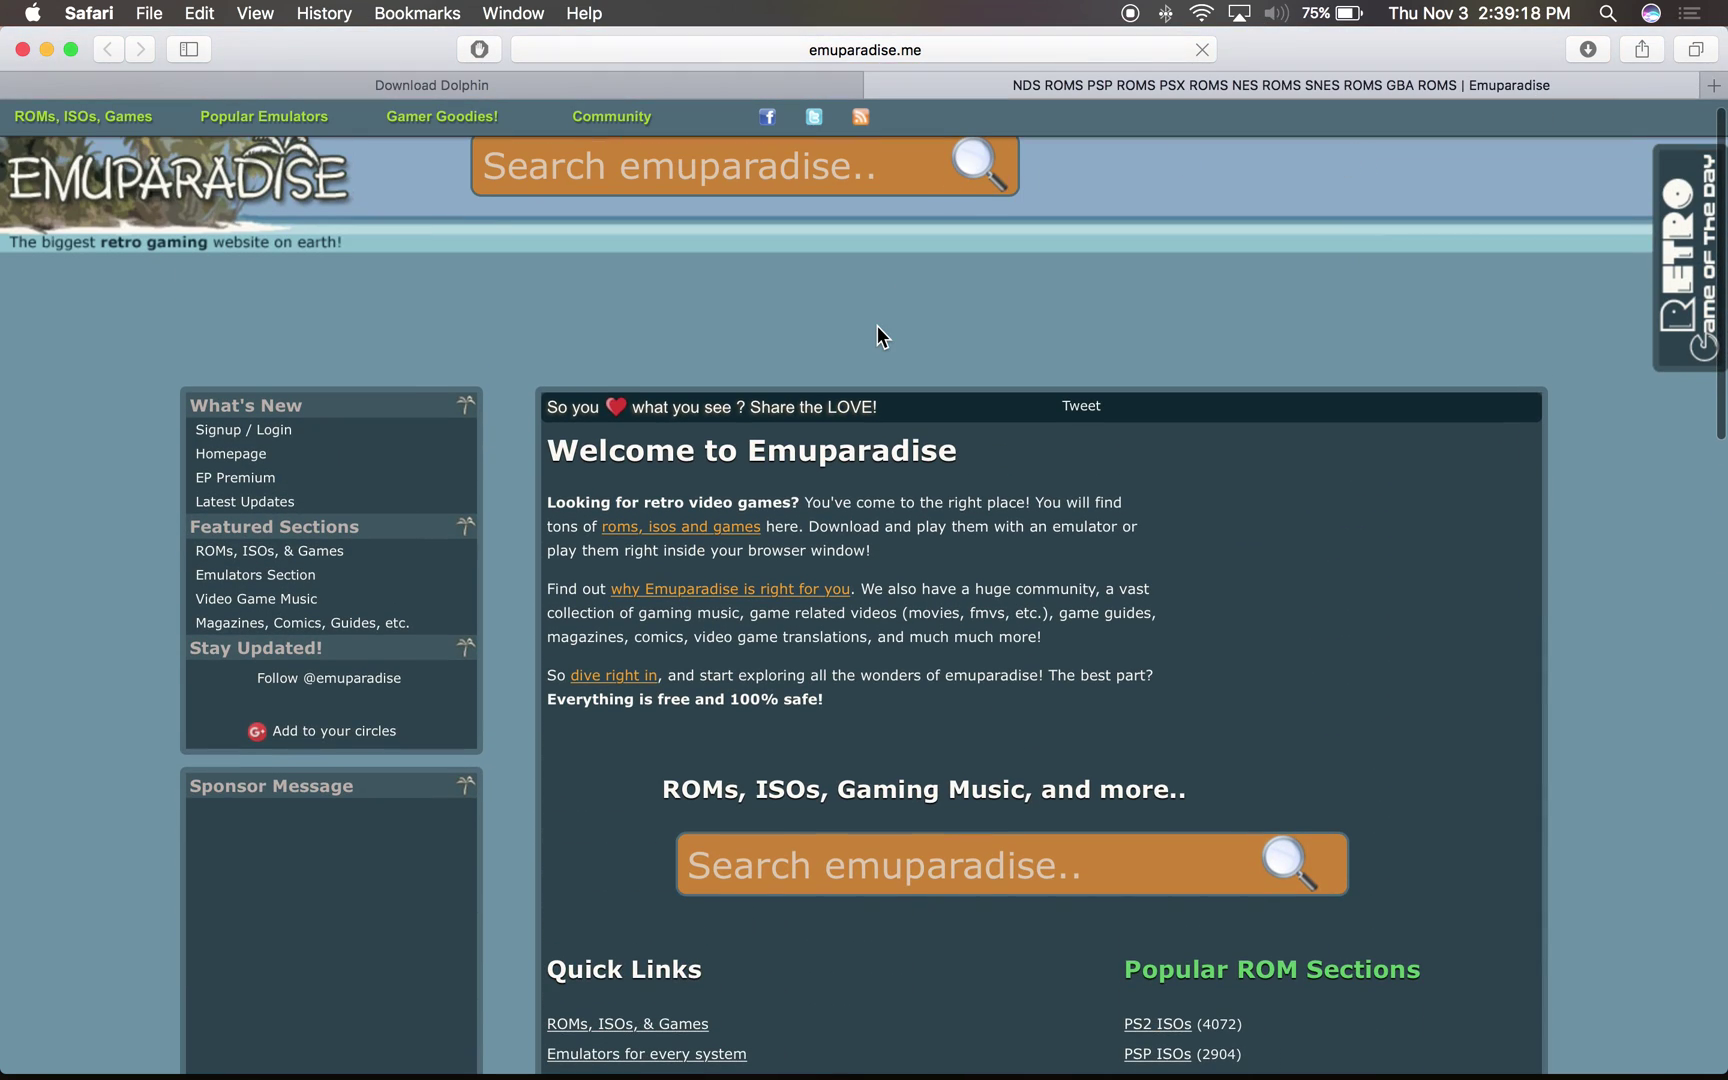
scroll(878, 325, down, 5)
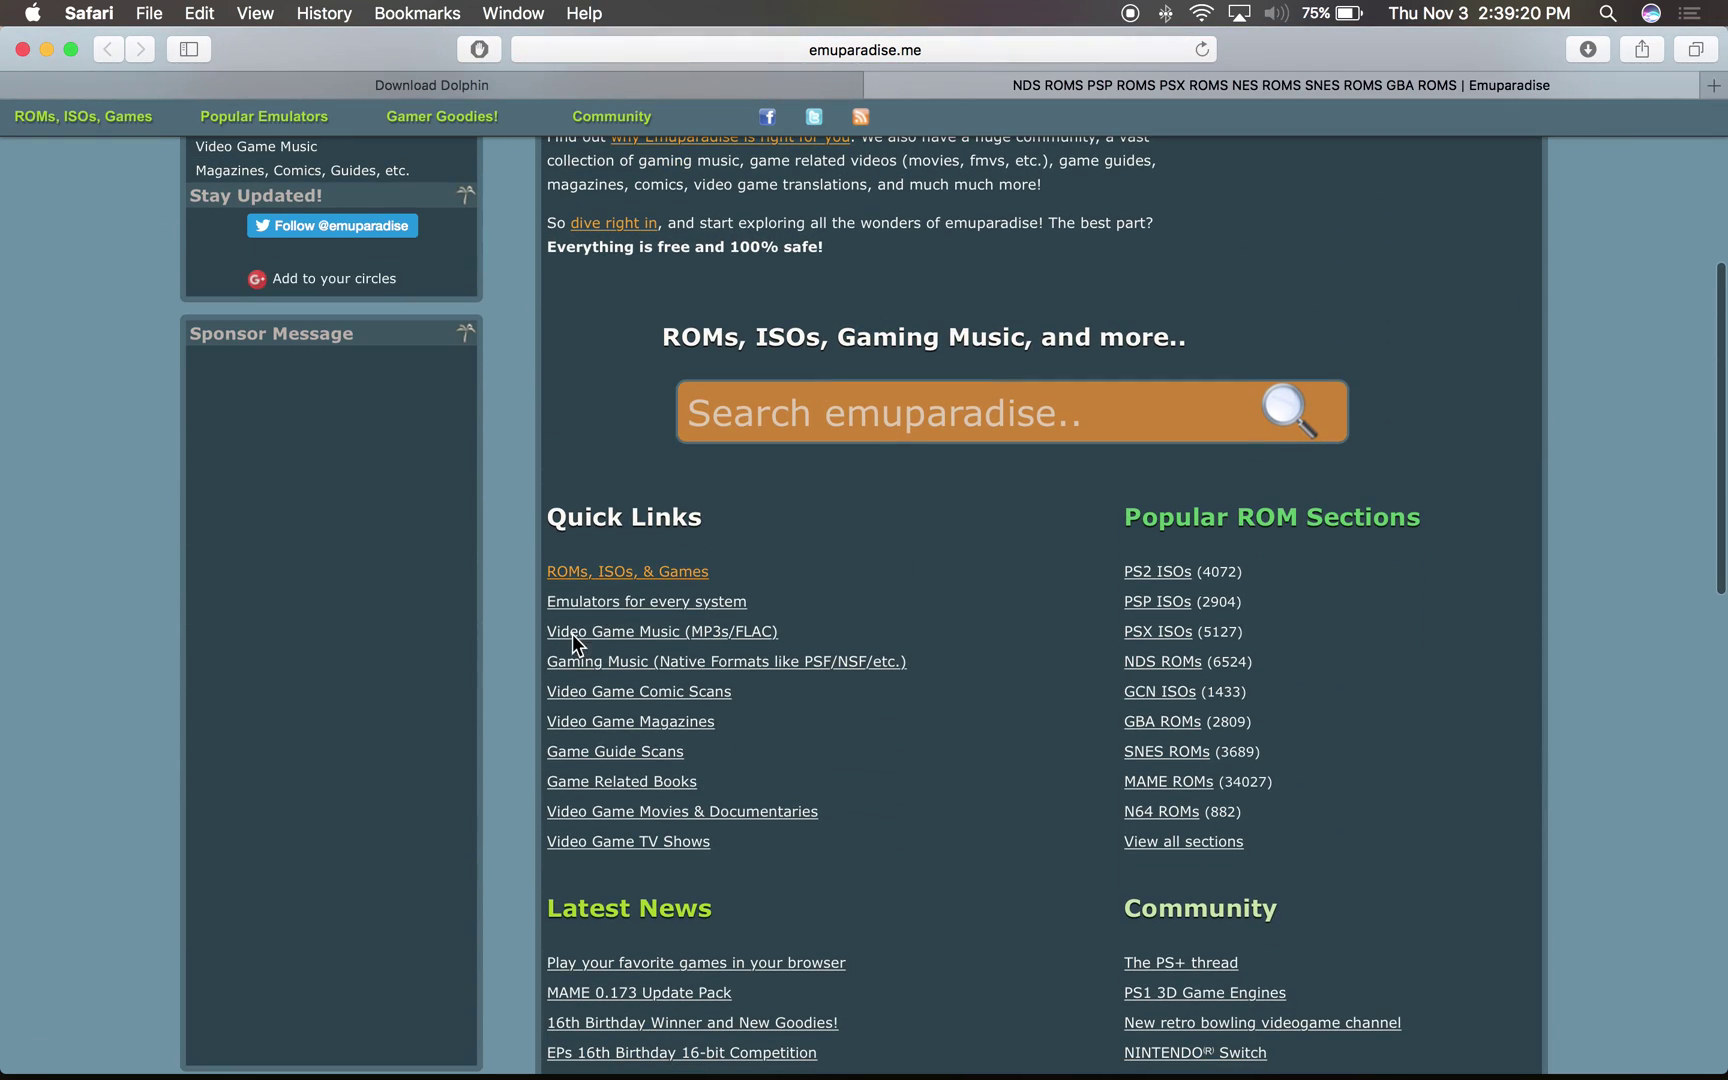
Step: Open the Nintendo Gamecube ISOs section of the ROMs, ISOs, & Games listing and look through its page
click(606, 568)
scroll(606, 563, down, 4)
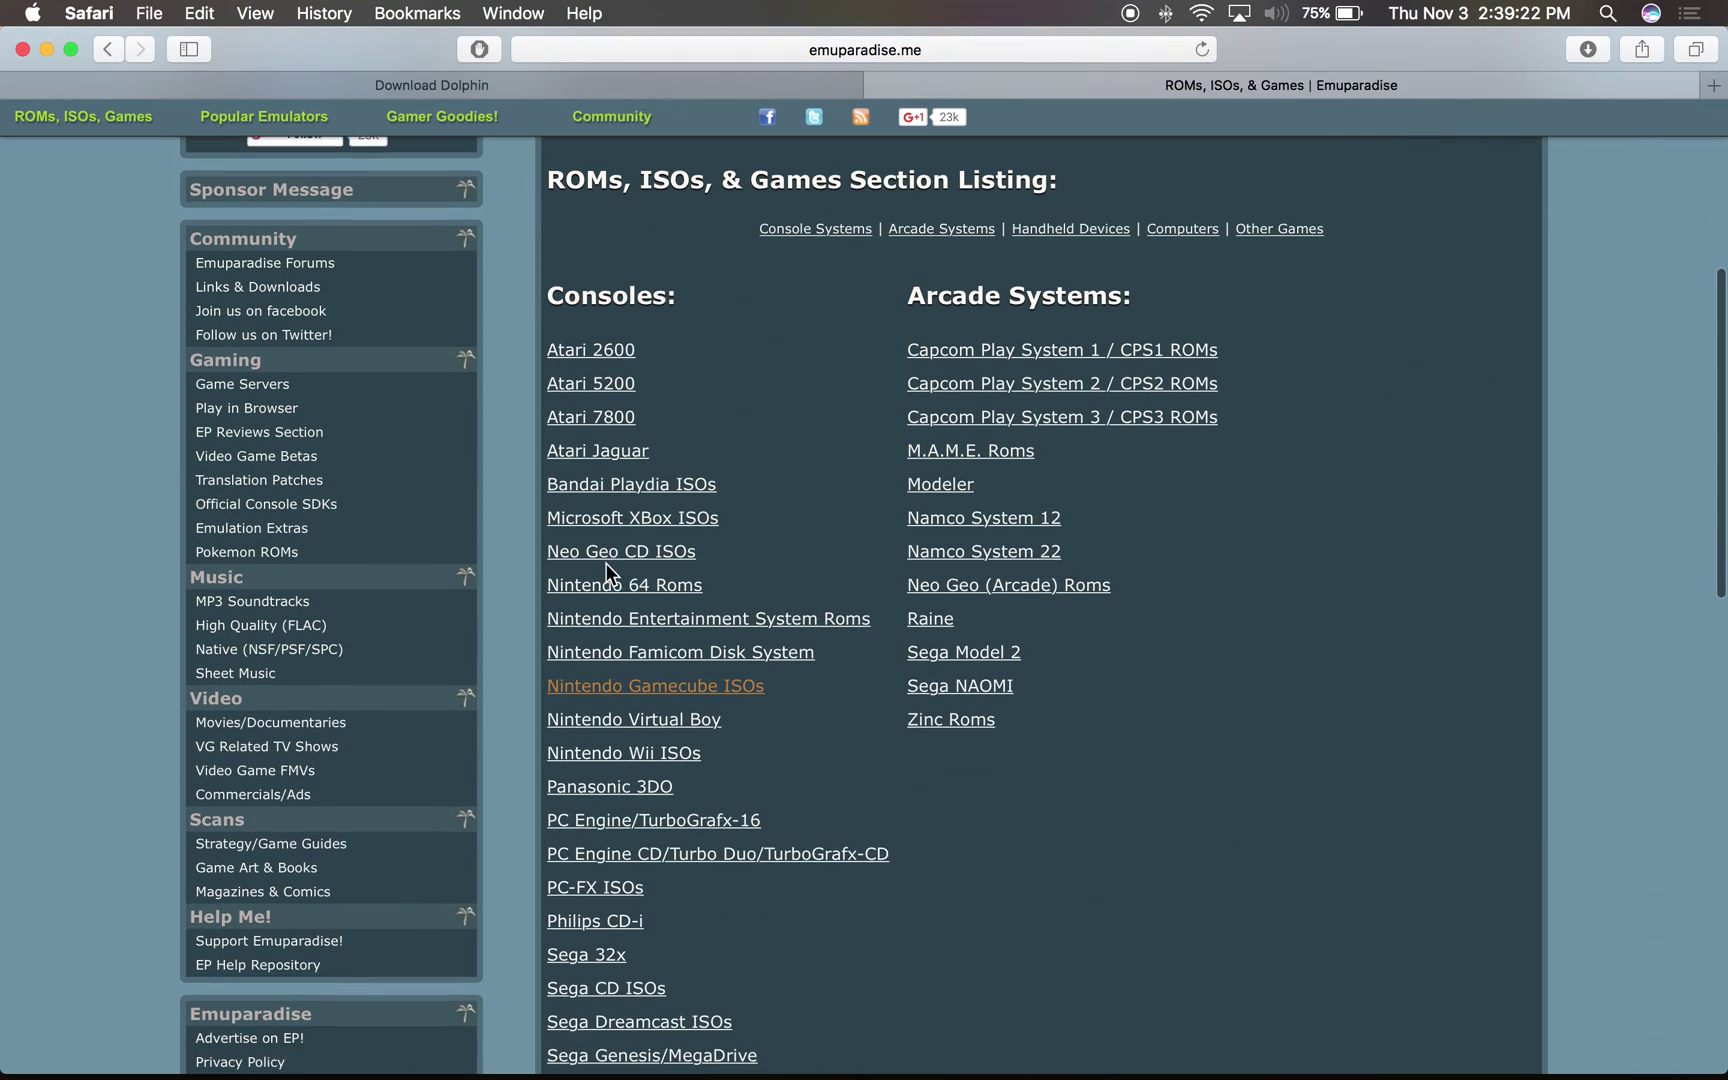
click(610, 685)
scroll(706, 894, down, 1)
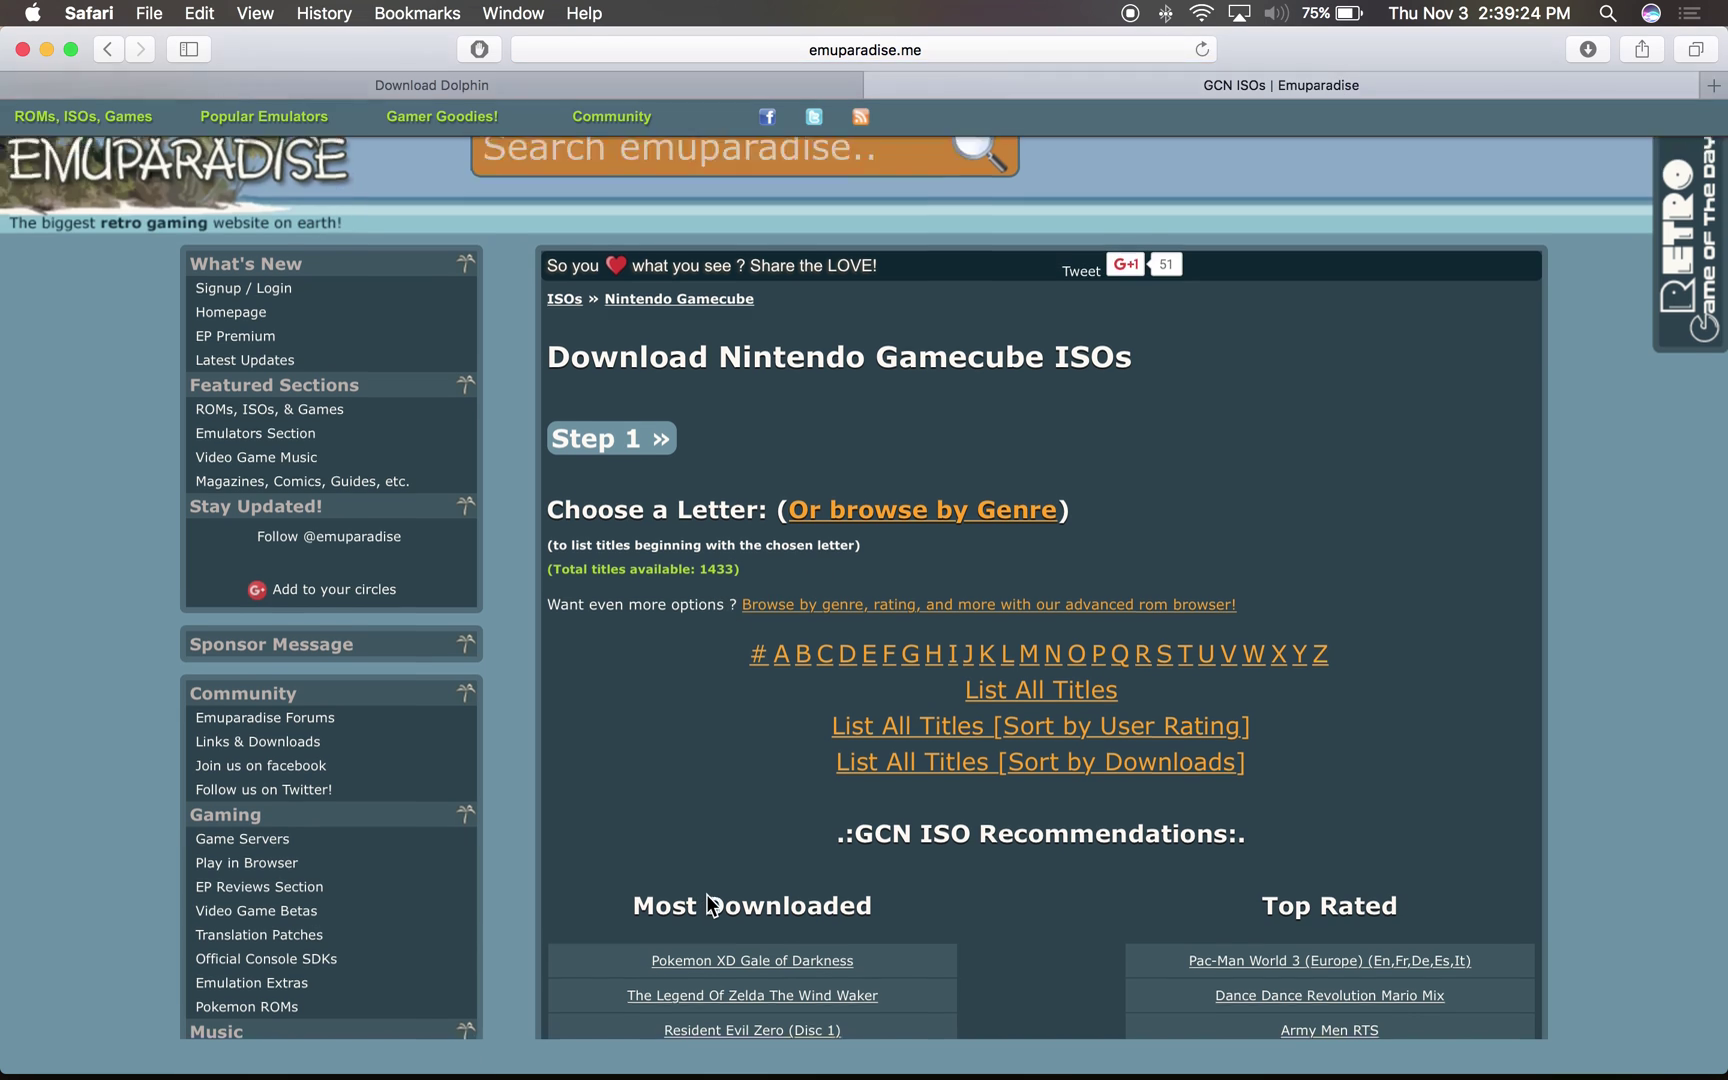
scroll(706, 894, down, 5)
scroll(968, 651, down, 8)
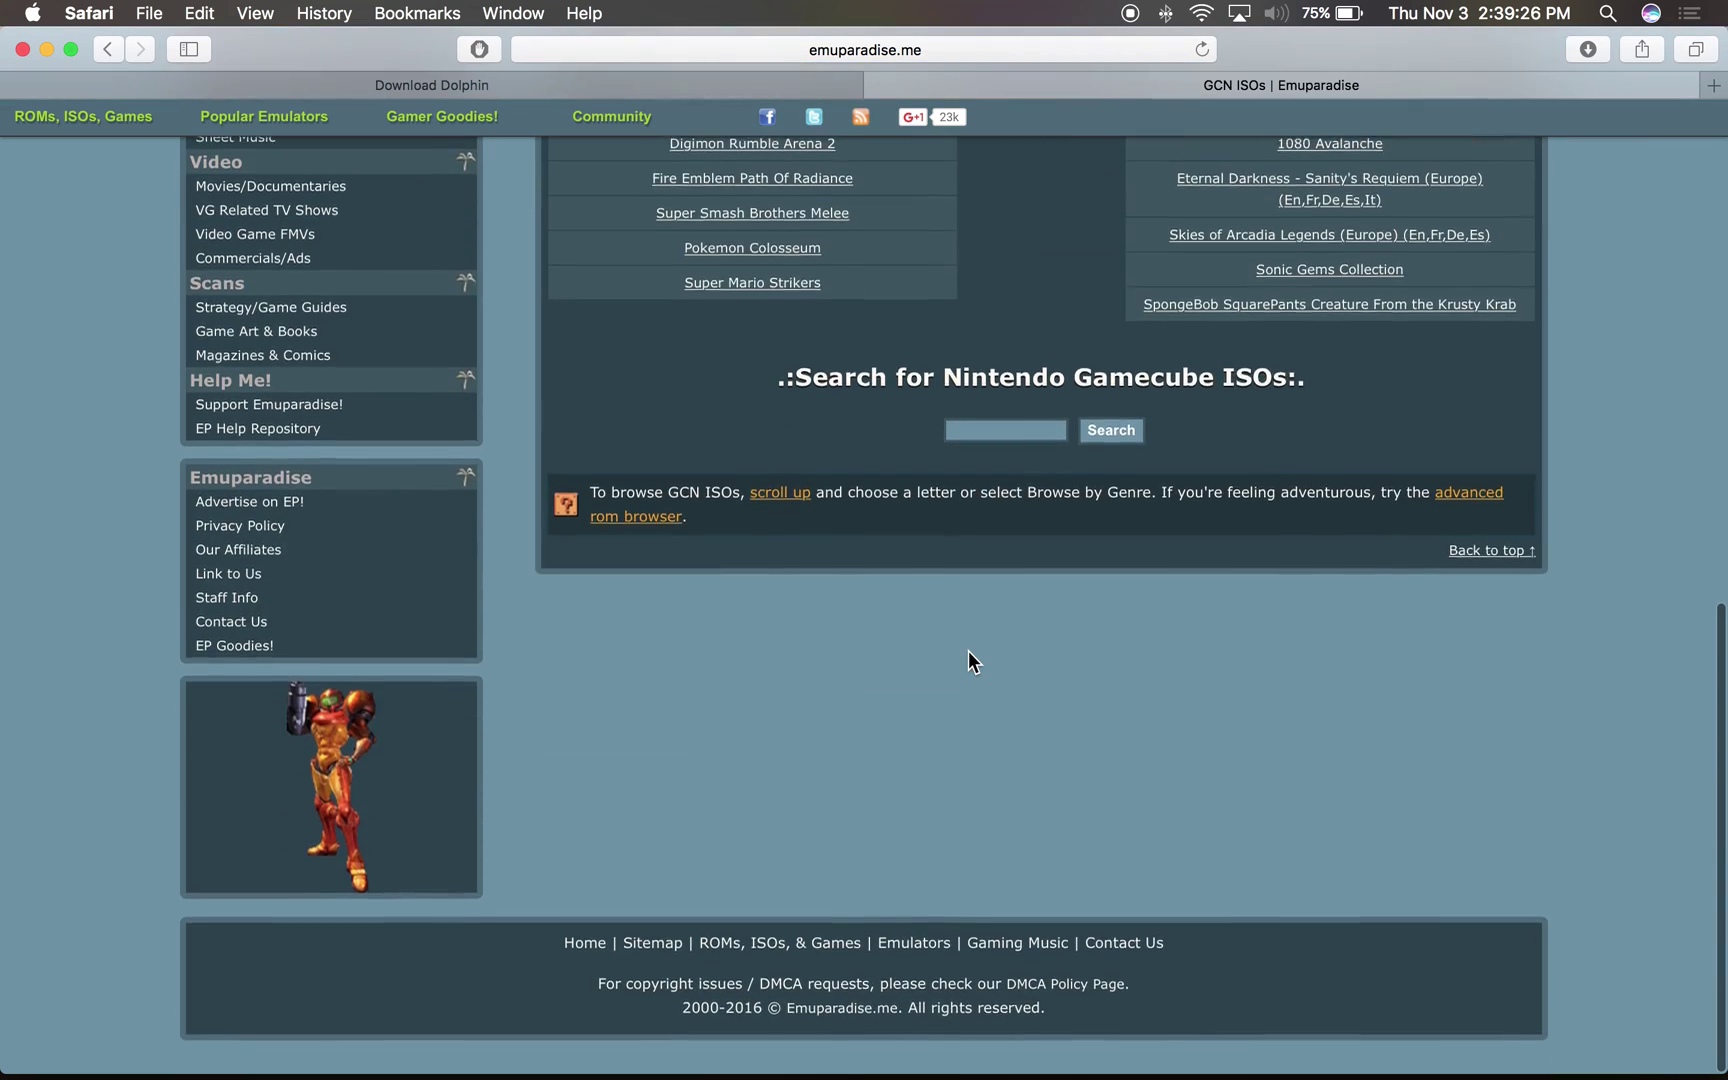
Step: Extract the downloaded Nickelodeon SpongeBob SquarePants - The Movie (USA).7z archive with The Unarchiver and move its progress window down
scroll(968, 651, up, 12)
click(1588, 49)
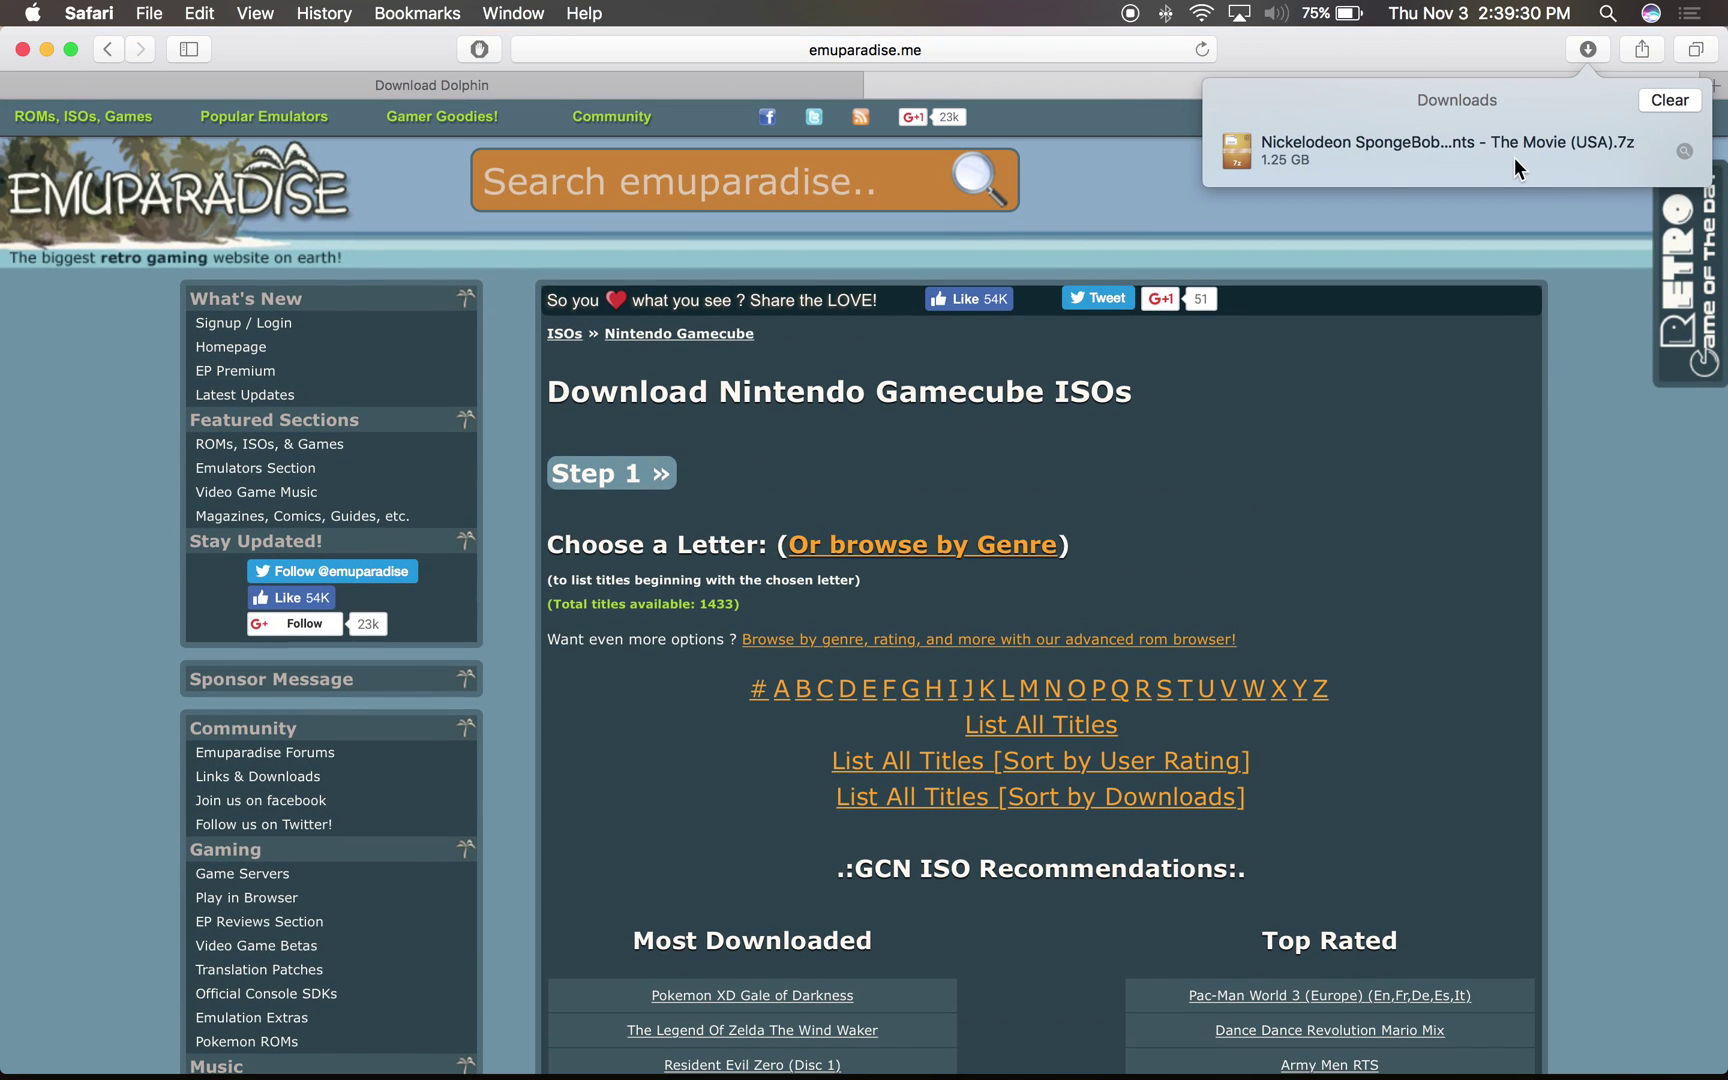
mouse_move(1198, 1050)
double_click(1489, 138)
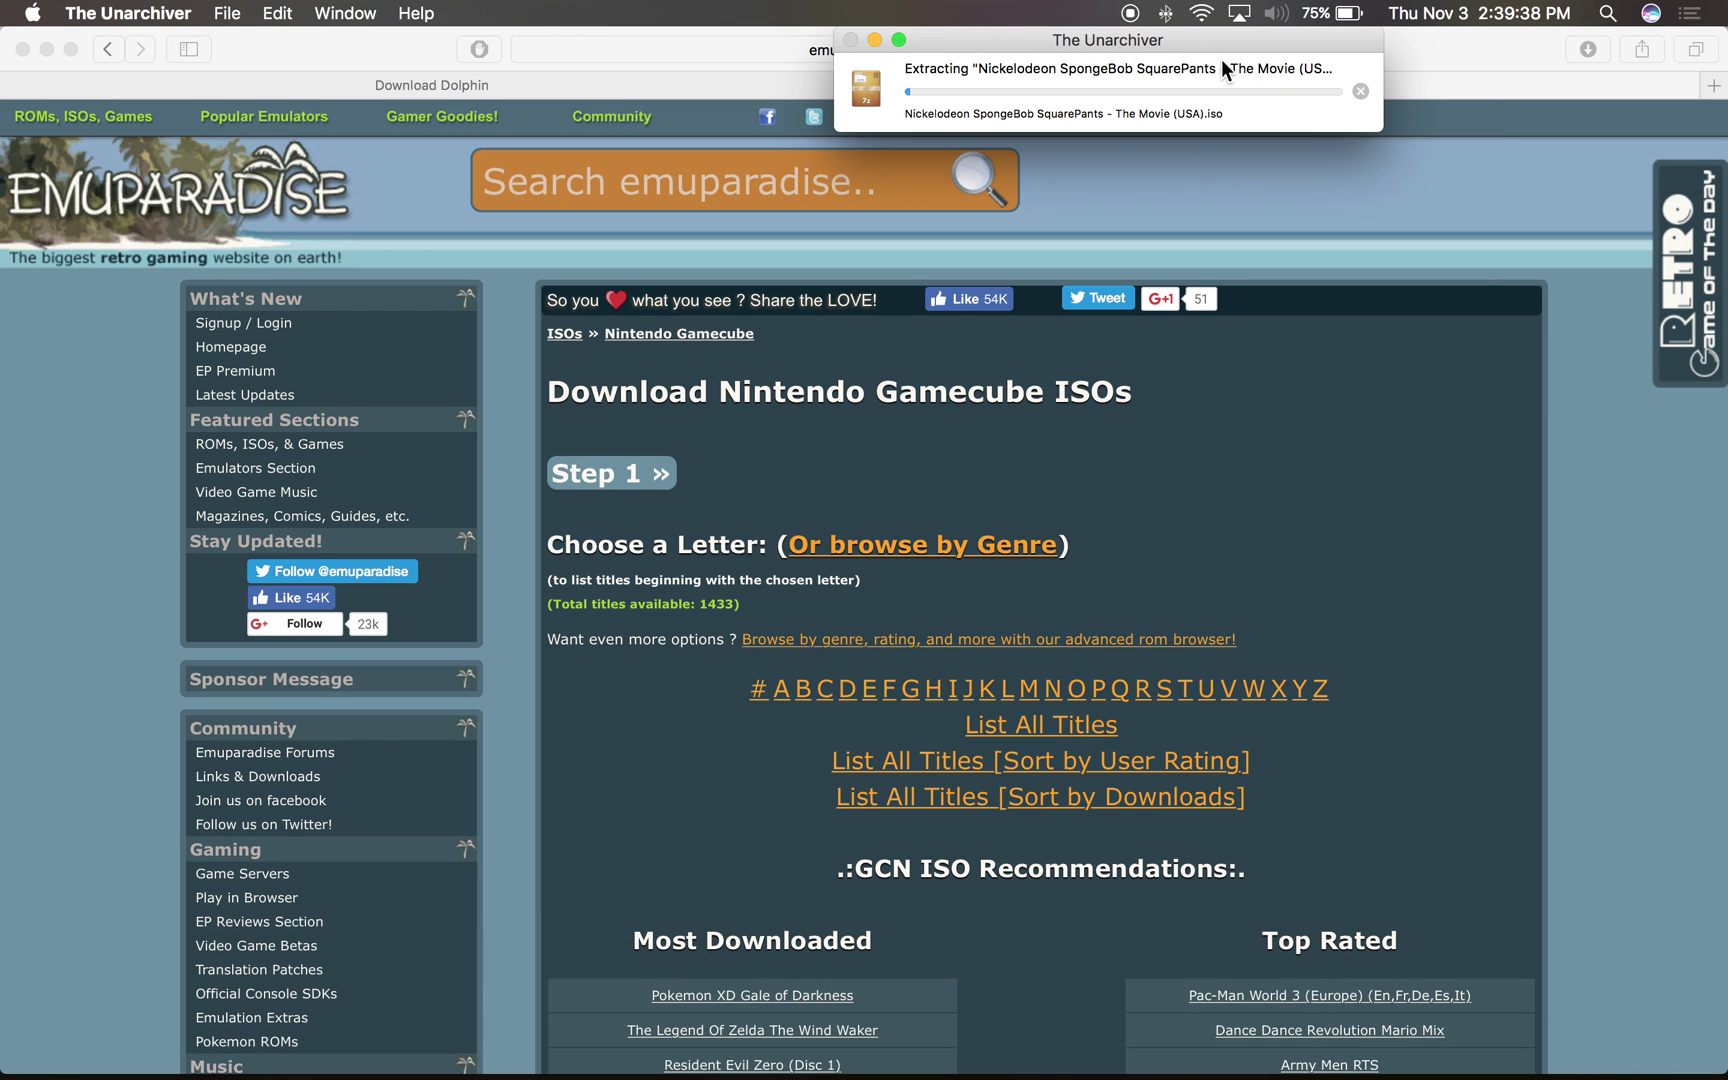
drag(1205, 32, 1130, 120)
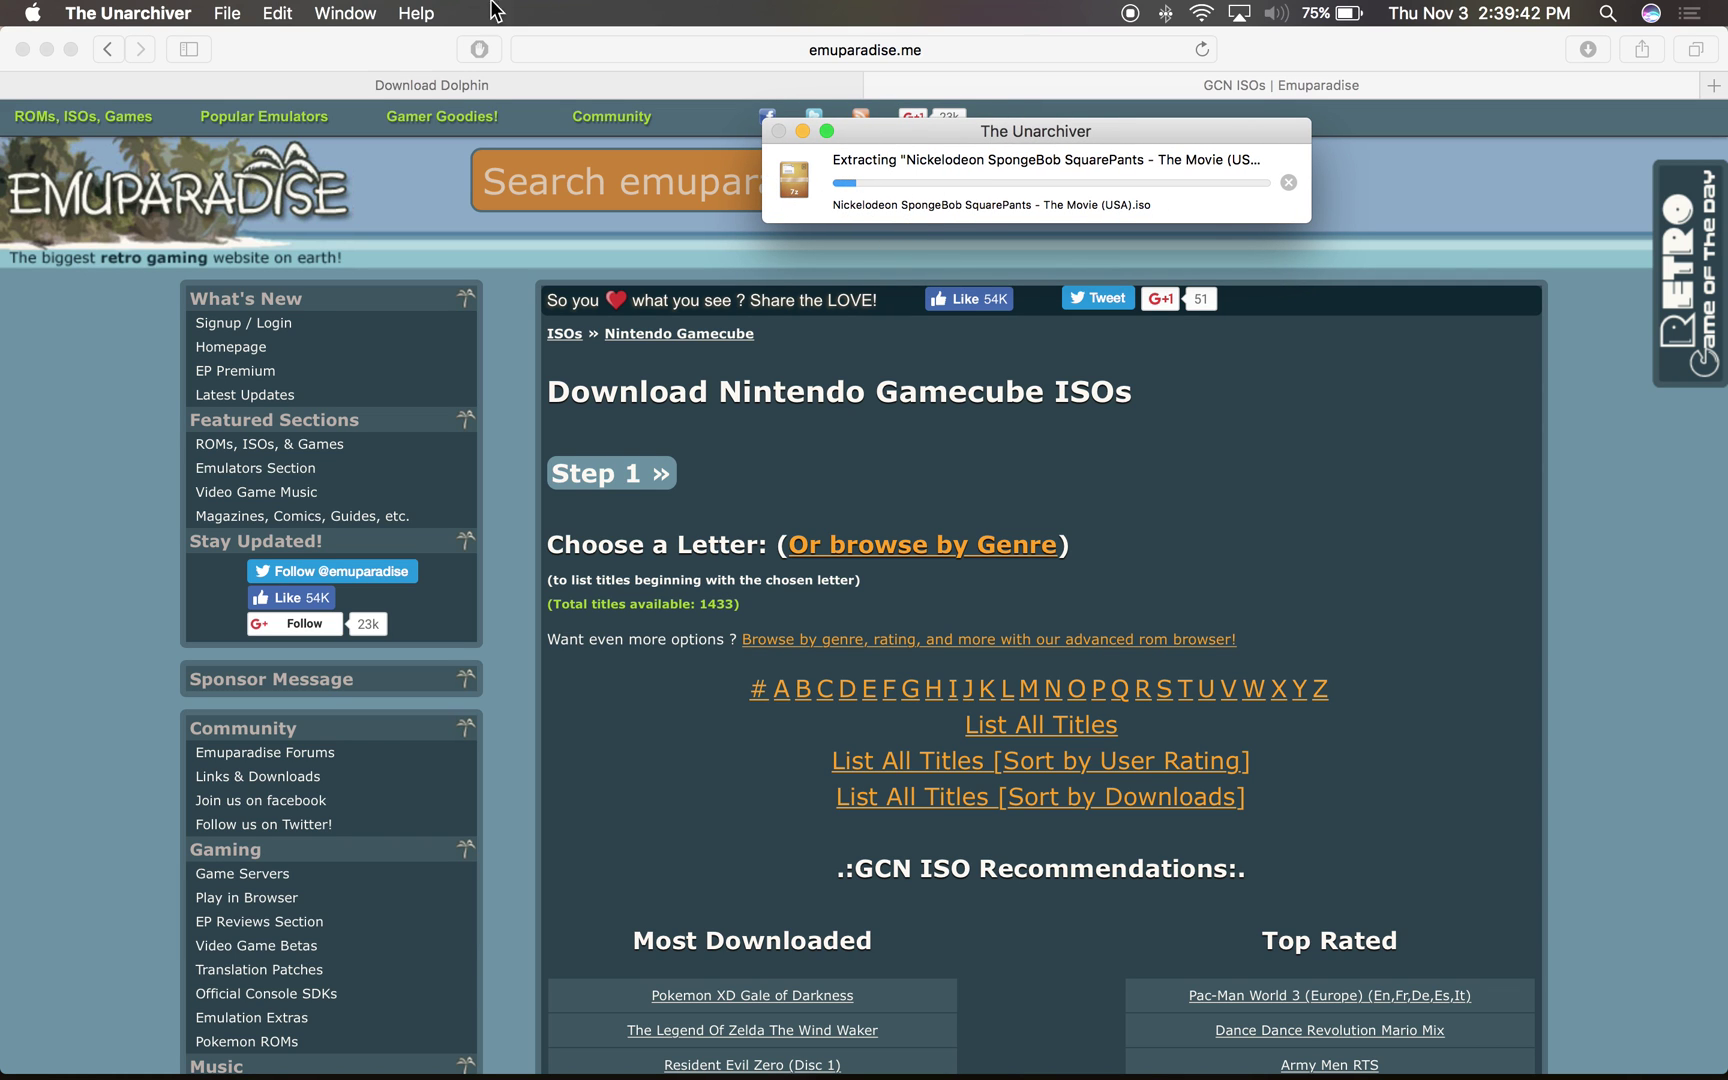
Step: Minimize Safari, open the GameCubeGames desktop folder to examine its ISO files and the Open With option for Super Mario Strikers, and close it
click(47, 50)
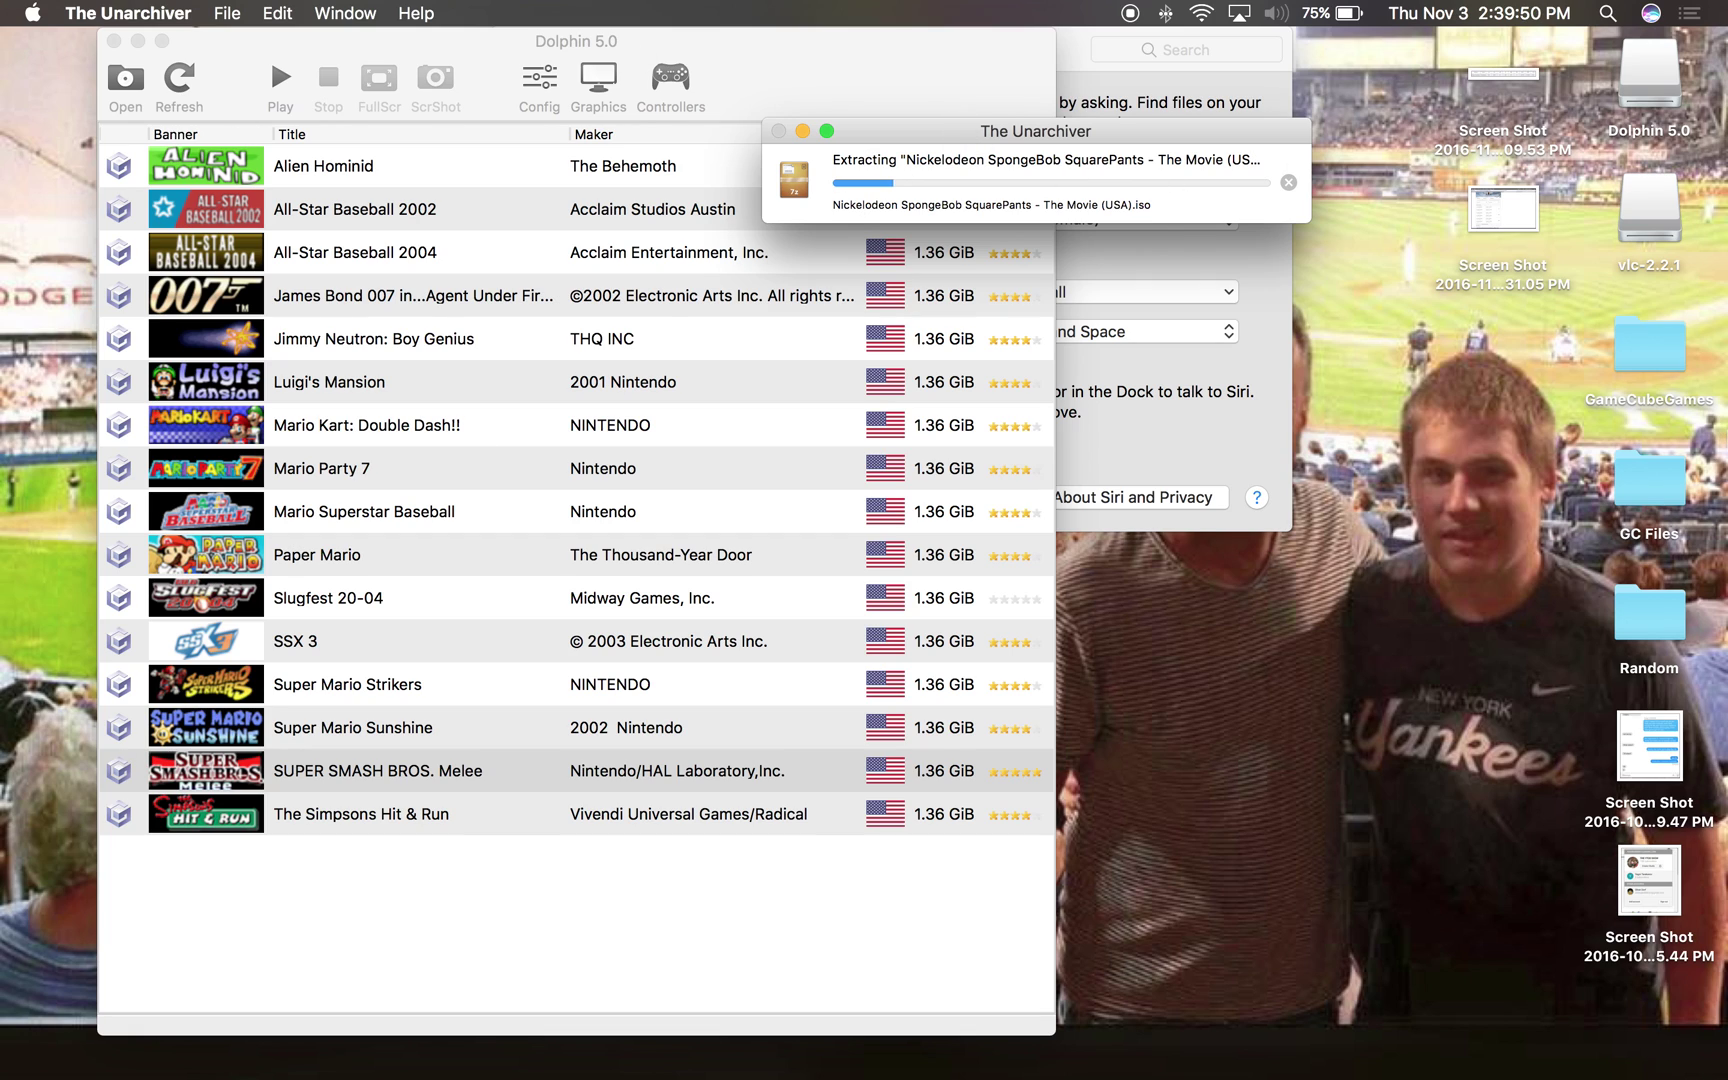
double_click(1652, 350)
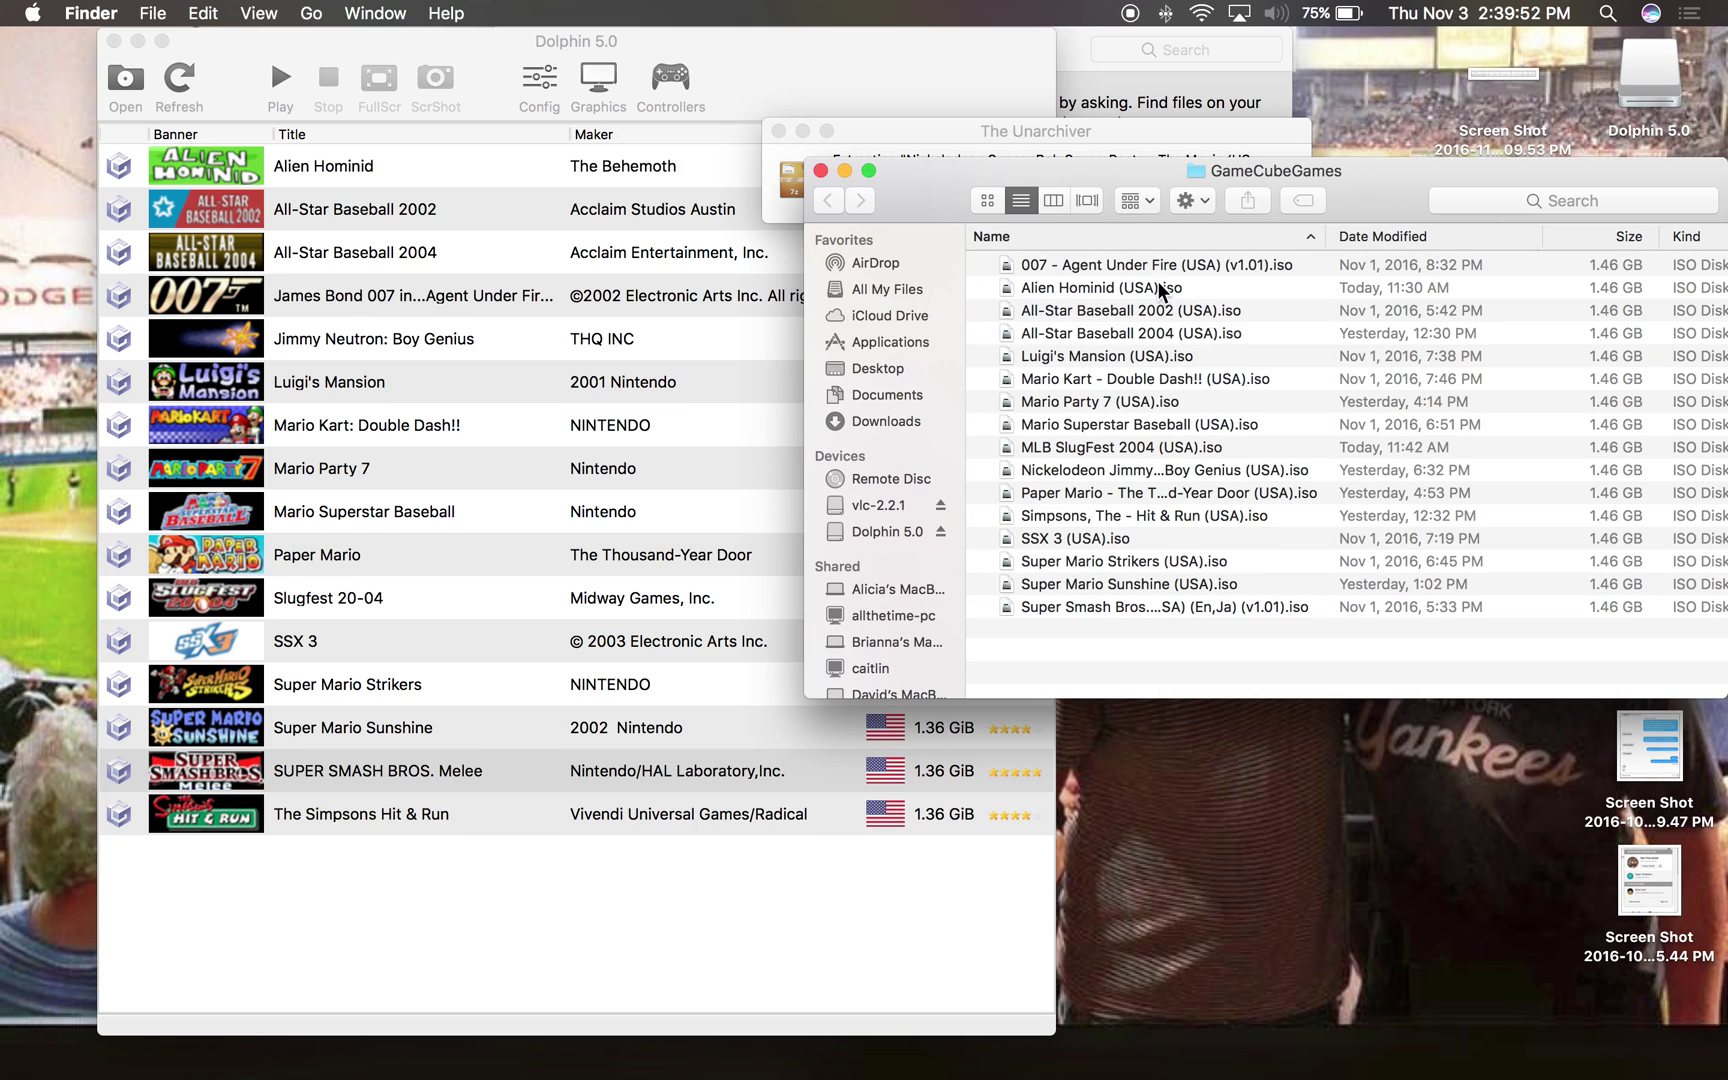
click(1160, 287)
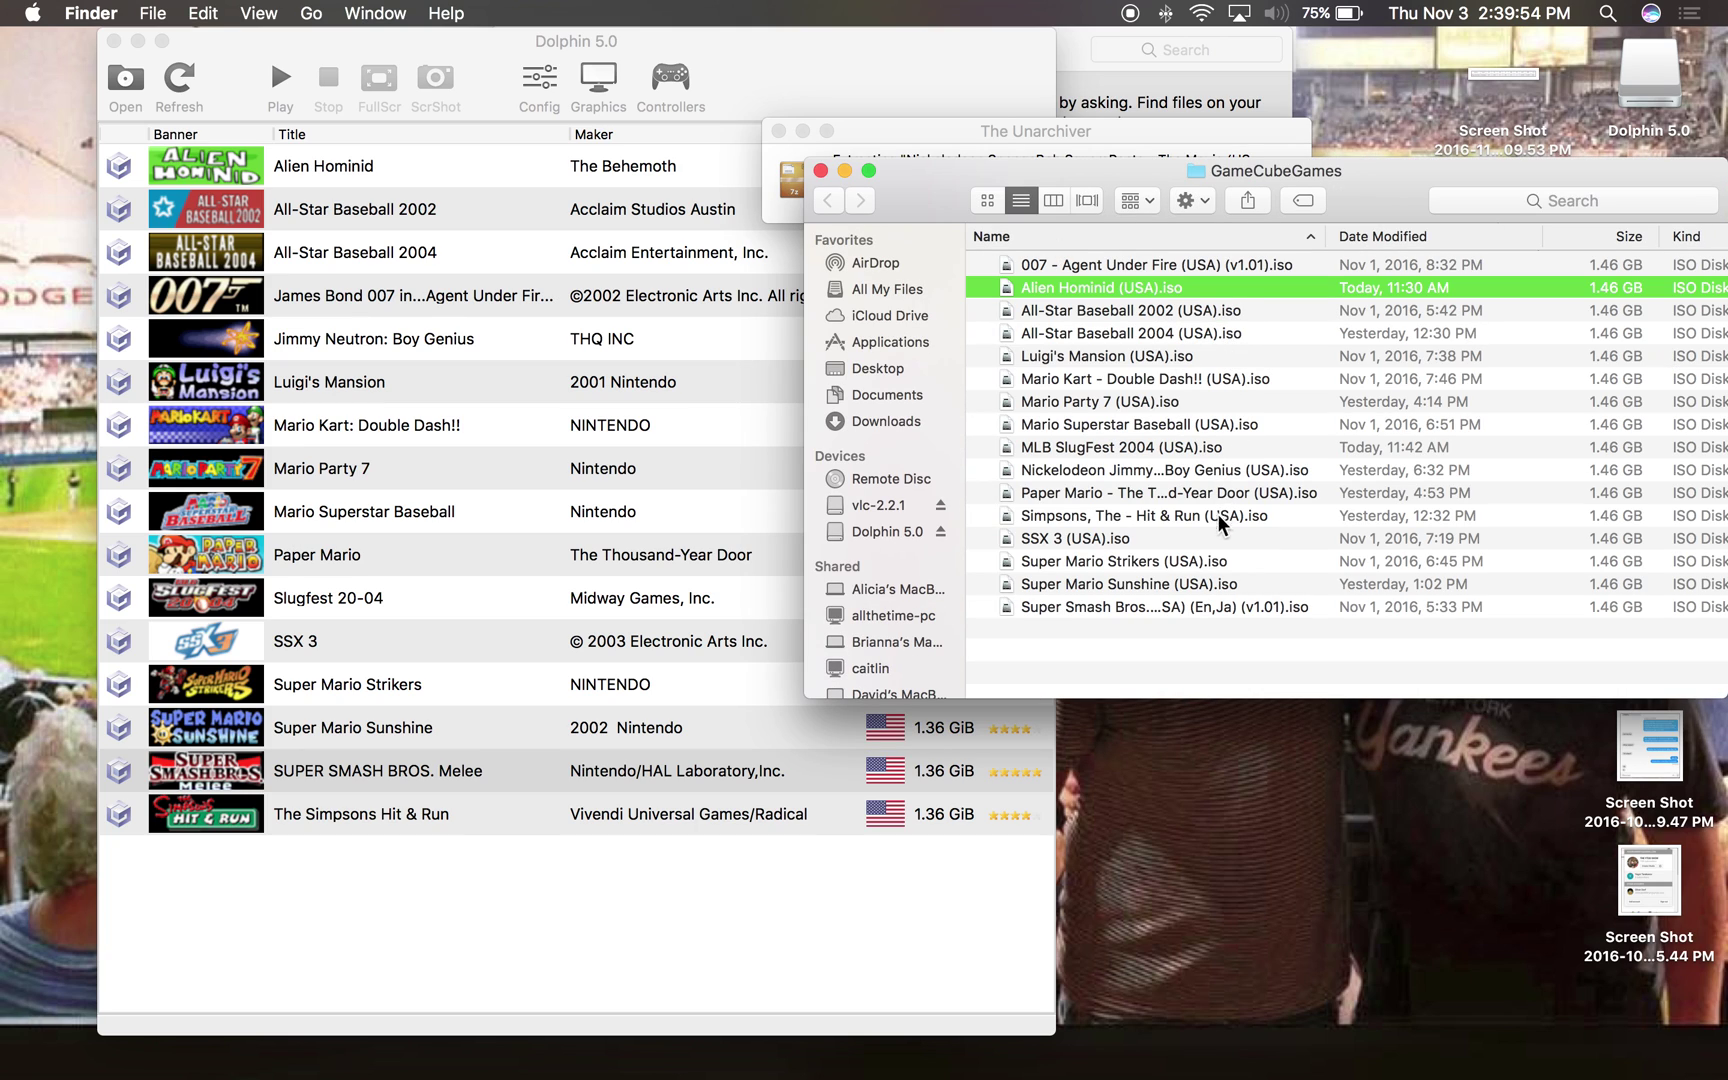
right_click(1219, 555)
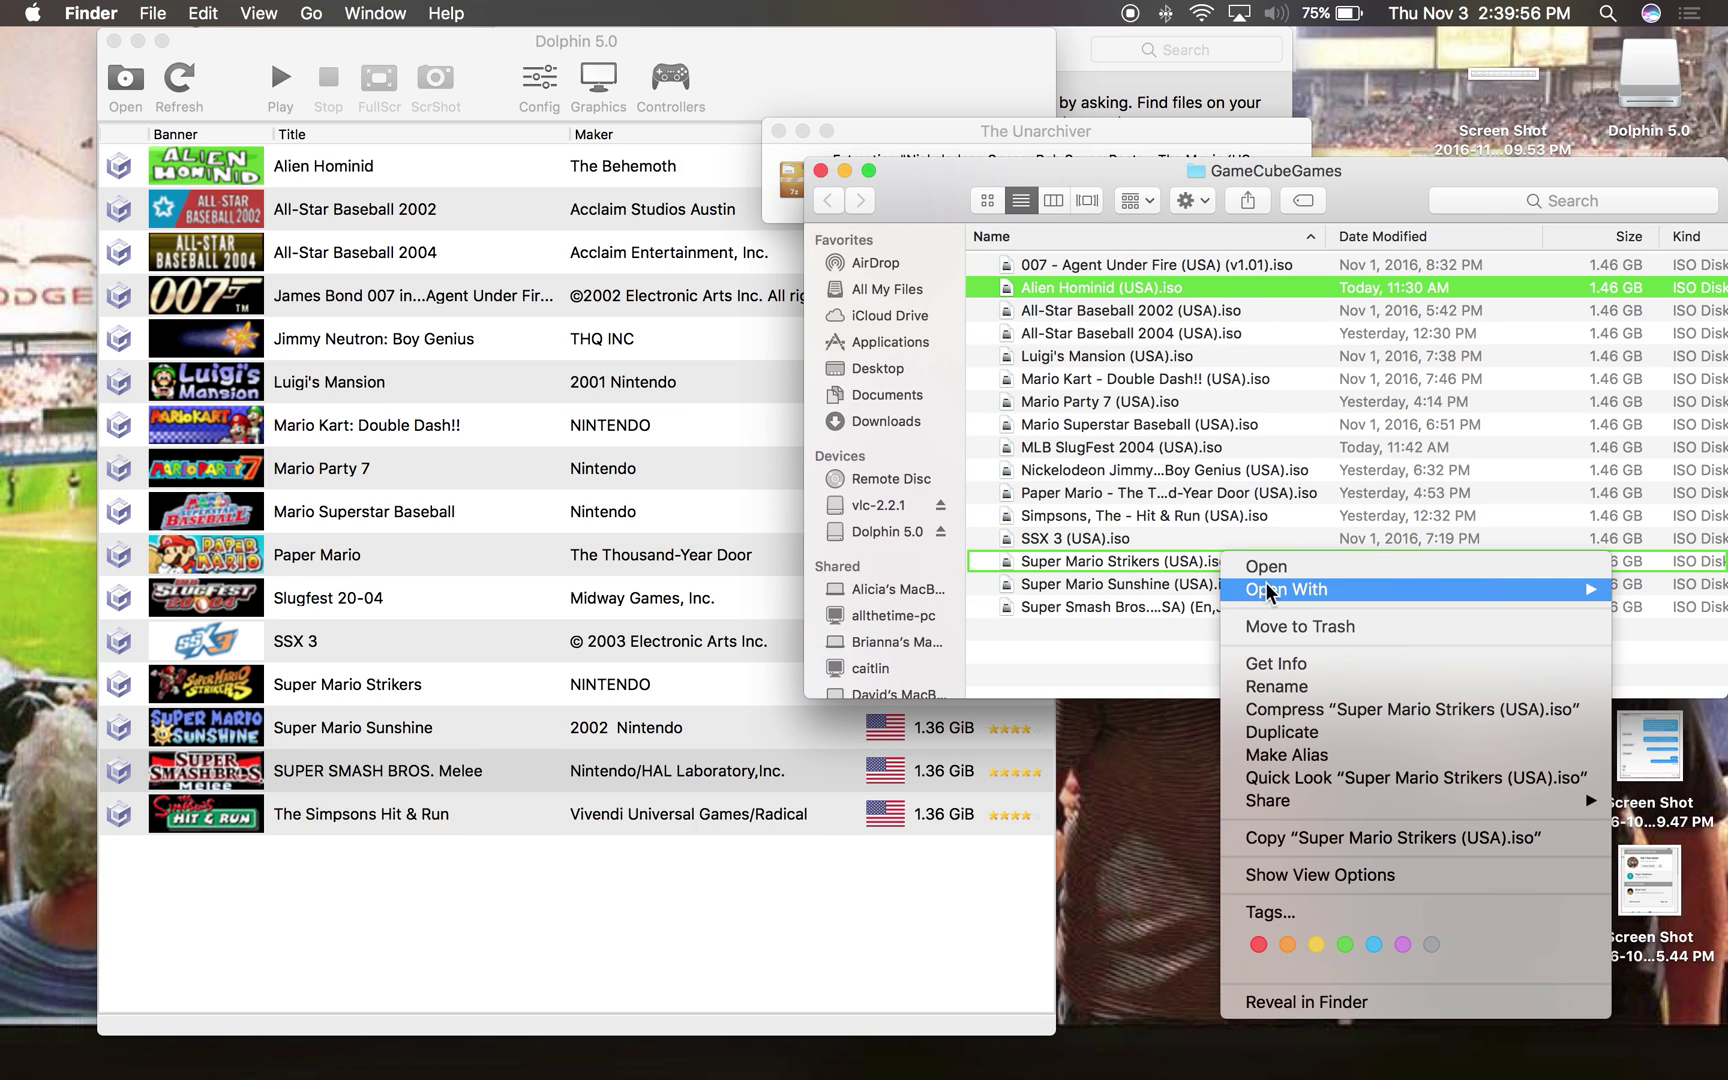
mouse_move(1266, 585)
click(1108, 632)
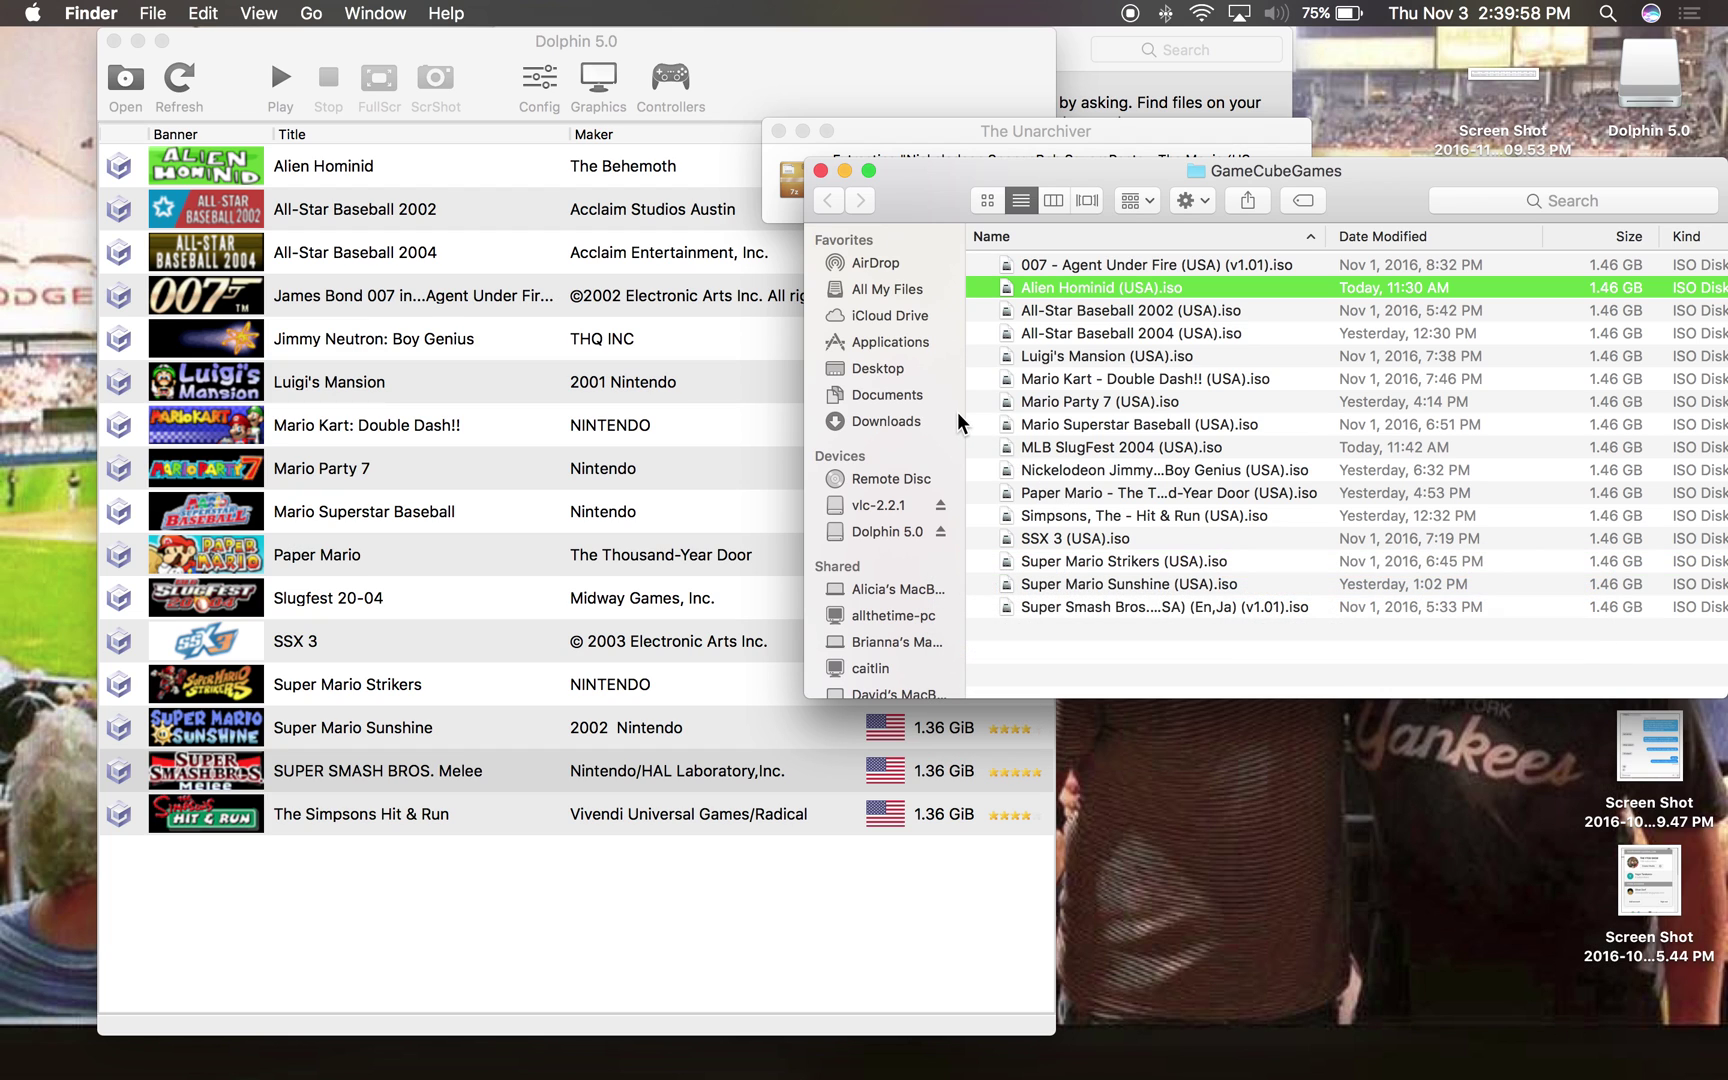
click(818, 170)
Step: Return to Dolphin, refresh the game list and look through the listed titles
click(288, 119)
click(181, 85)
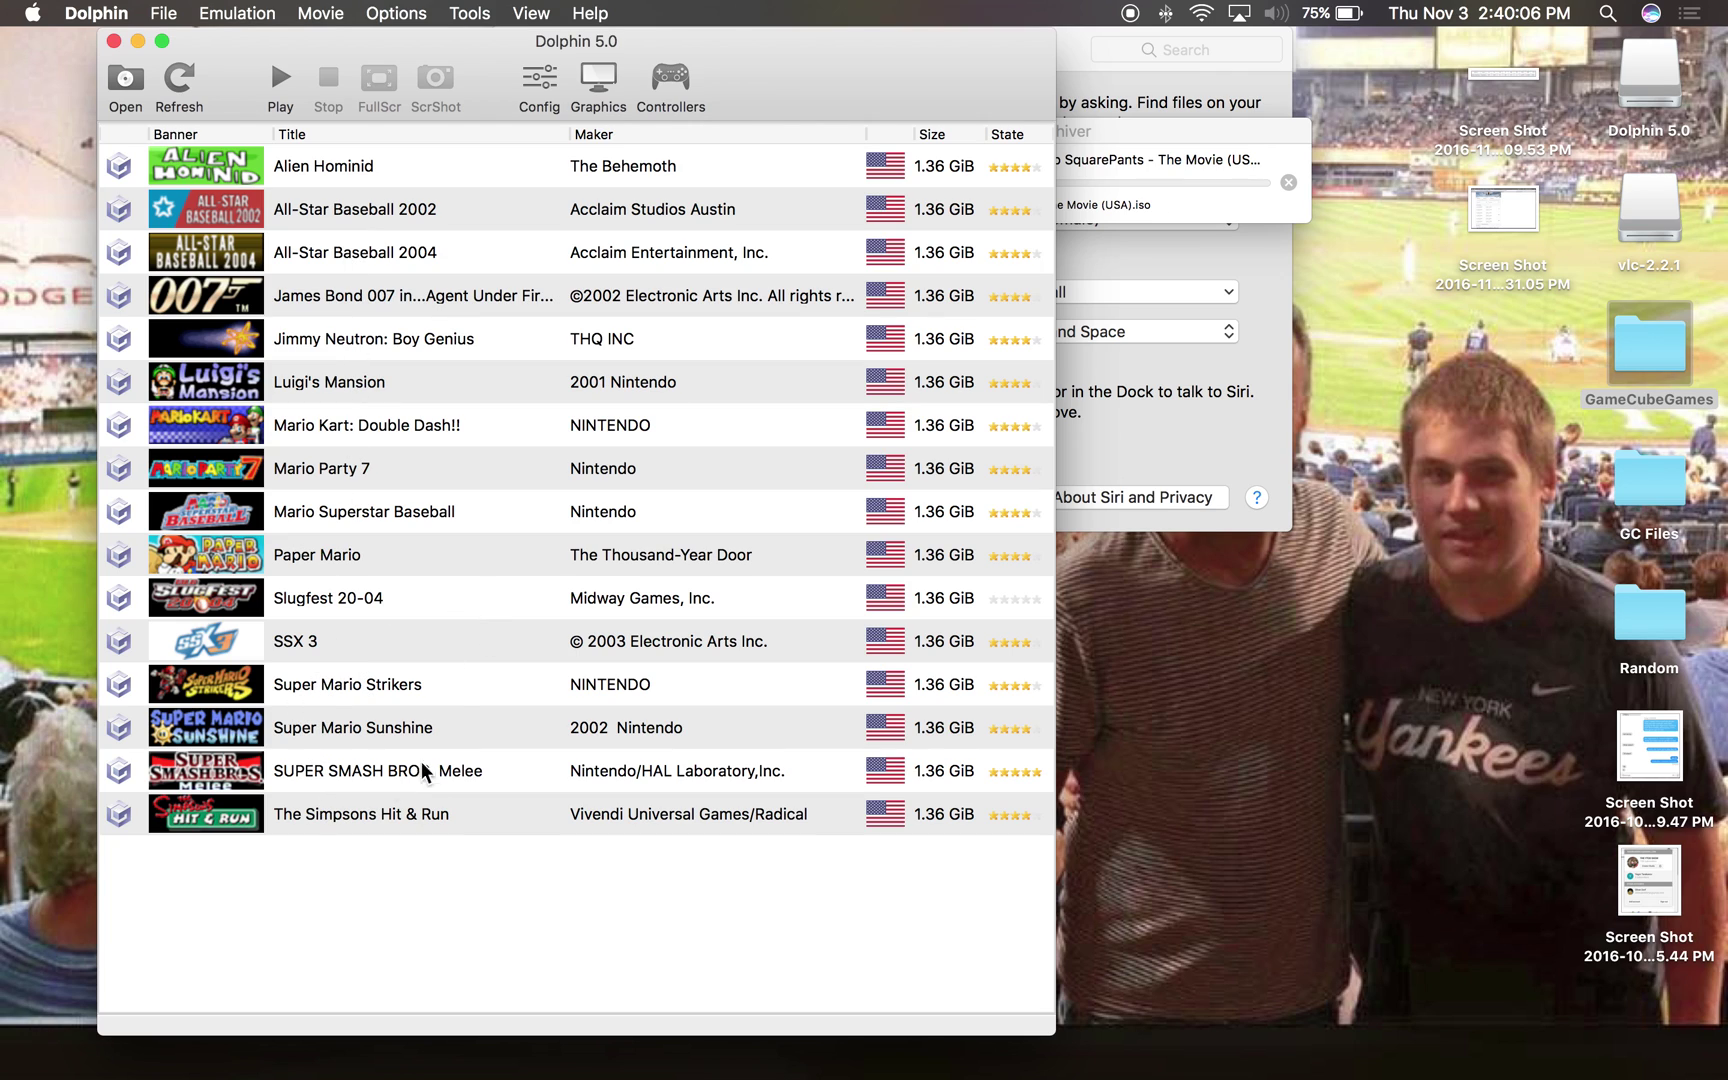
click(340, 350)
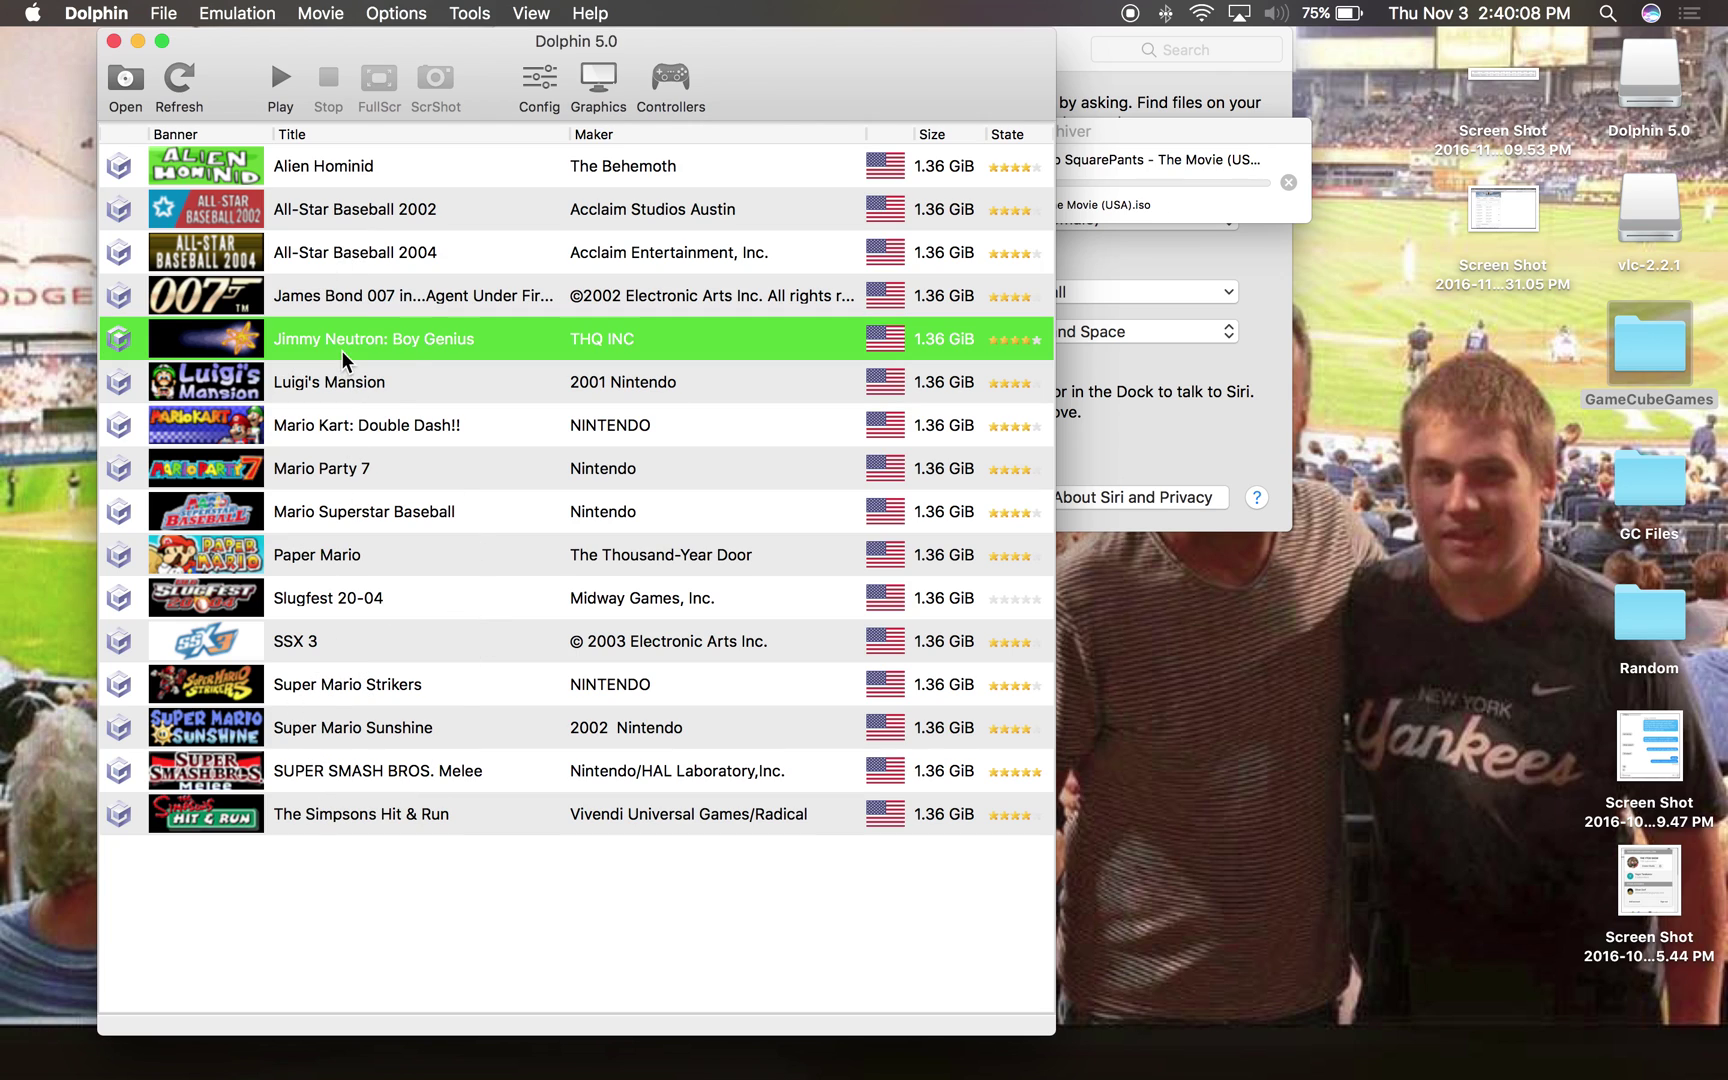
click(385, 313)
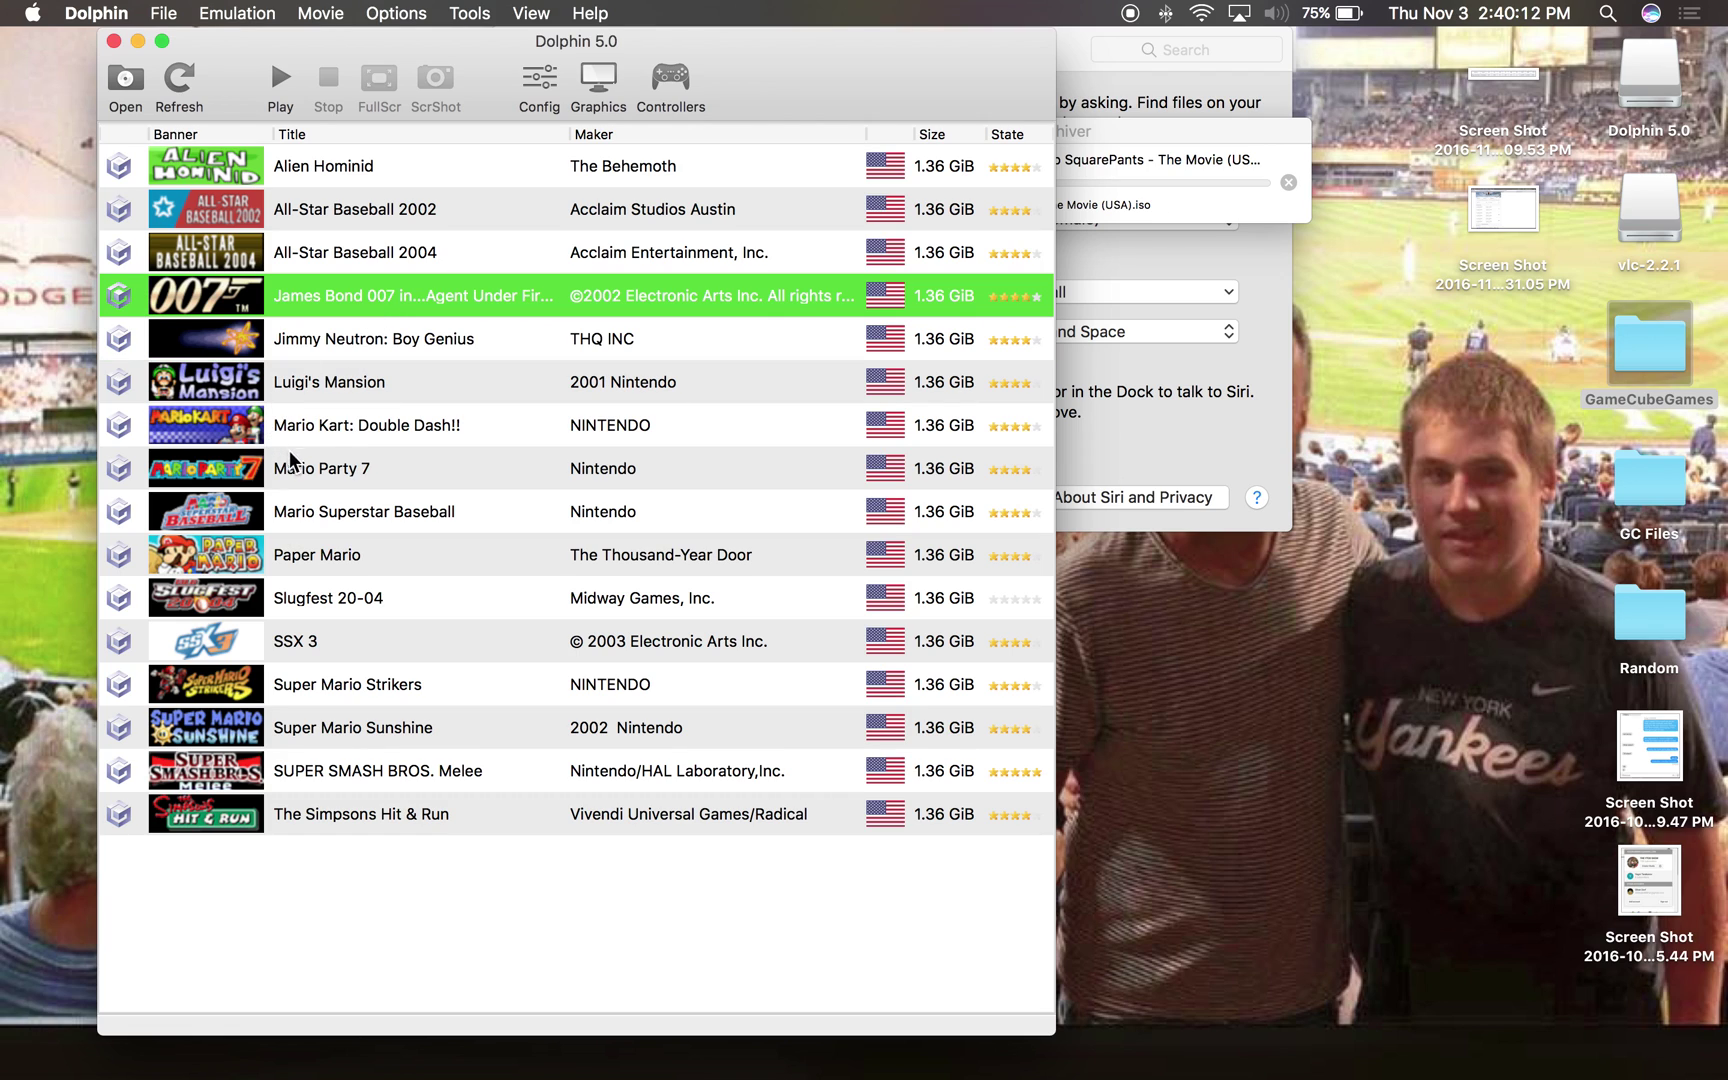
click(334, 440)
click(360, 468)
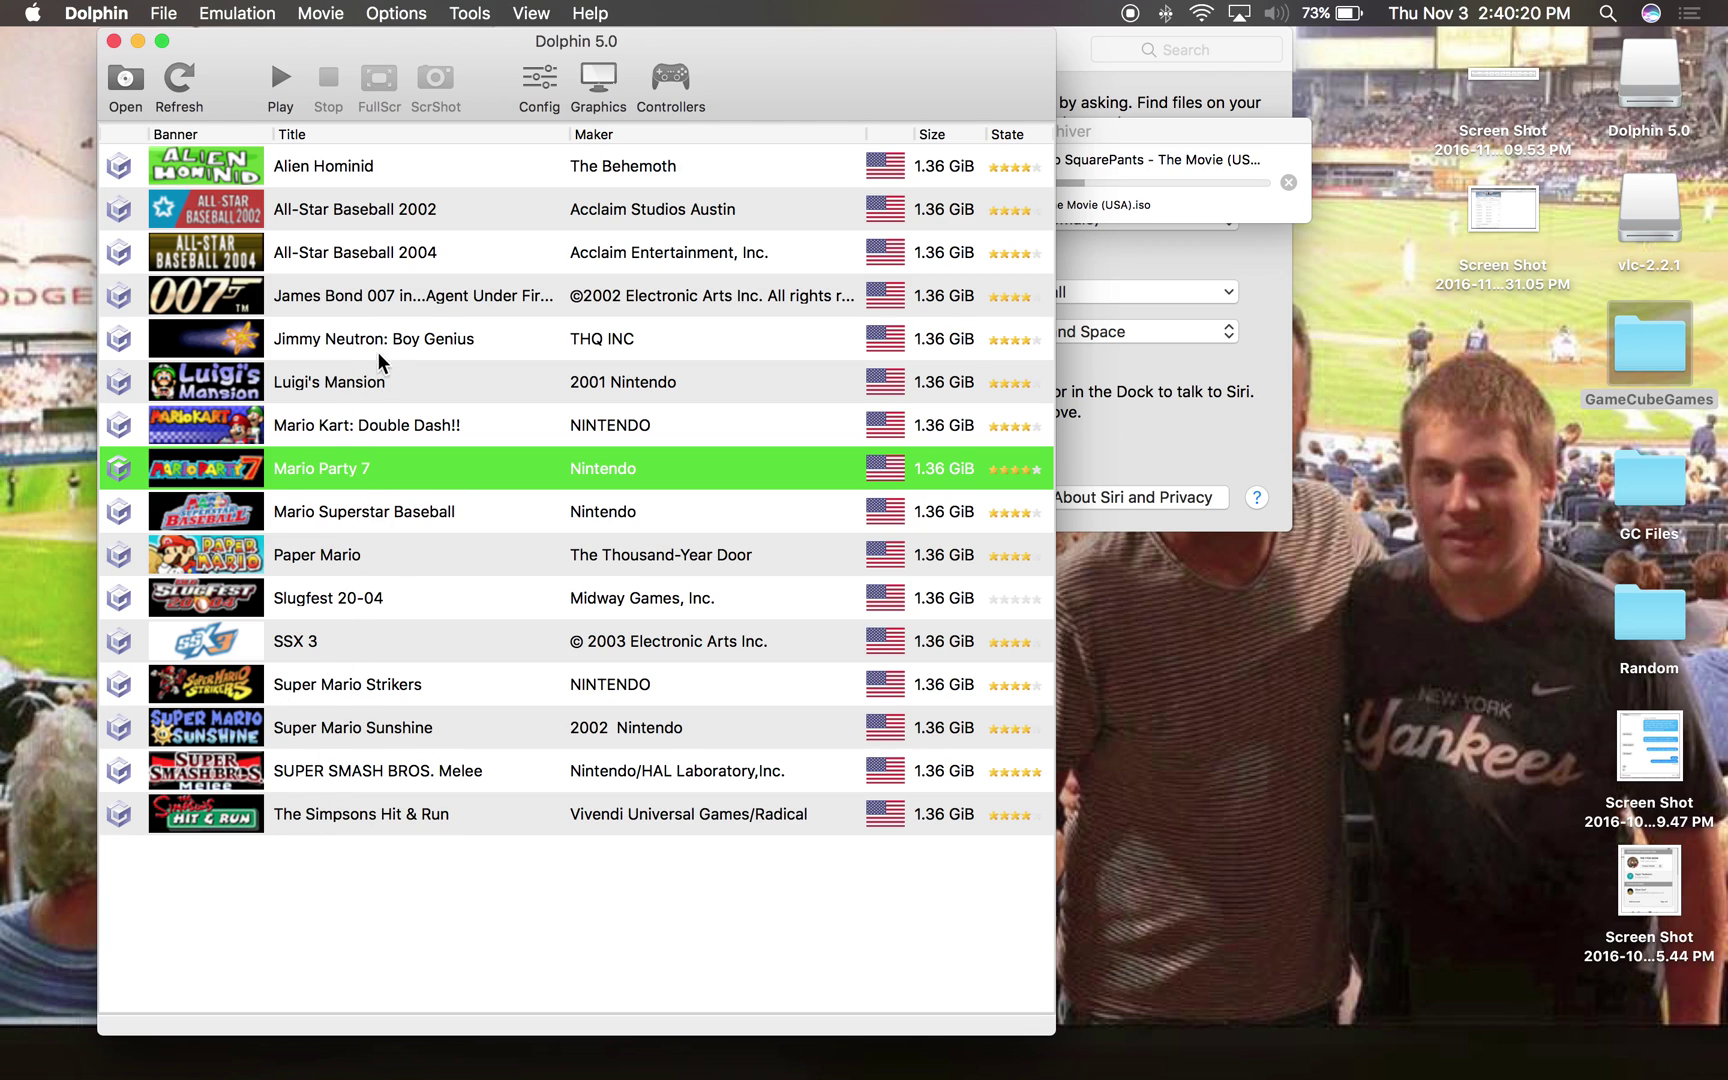
Step: Launch Luigi's Mansion and load File 1 from its title screen
double_click(378, 379)
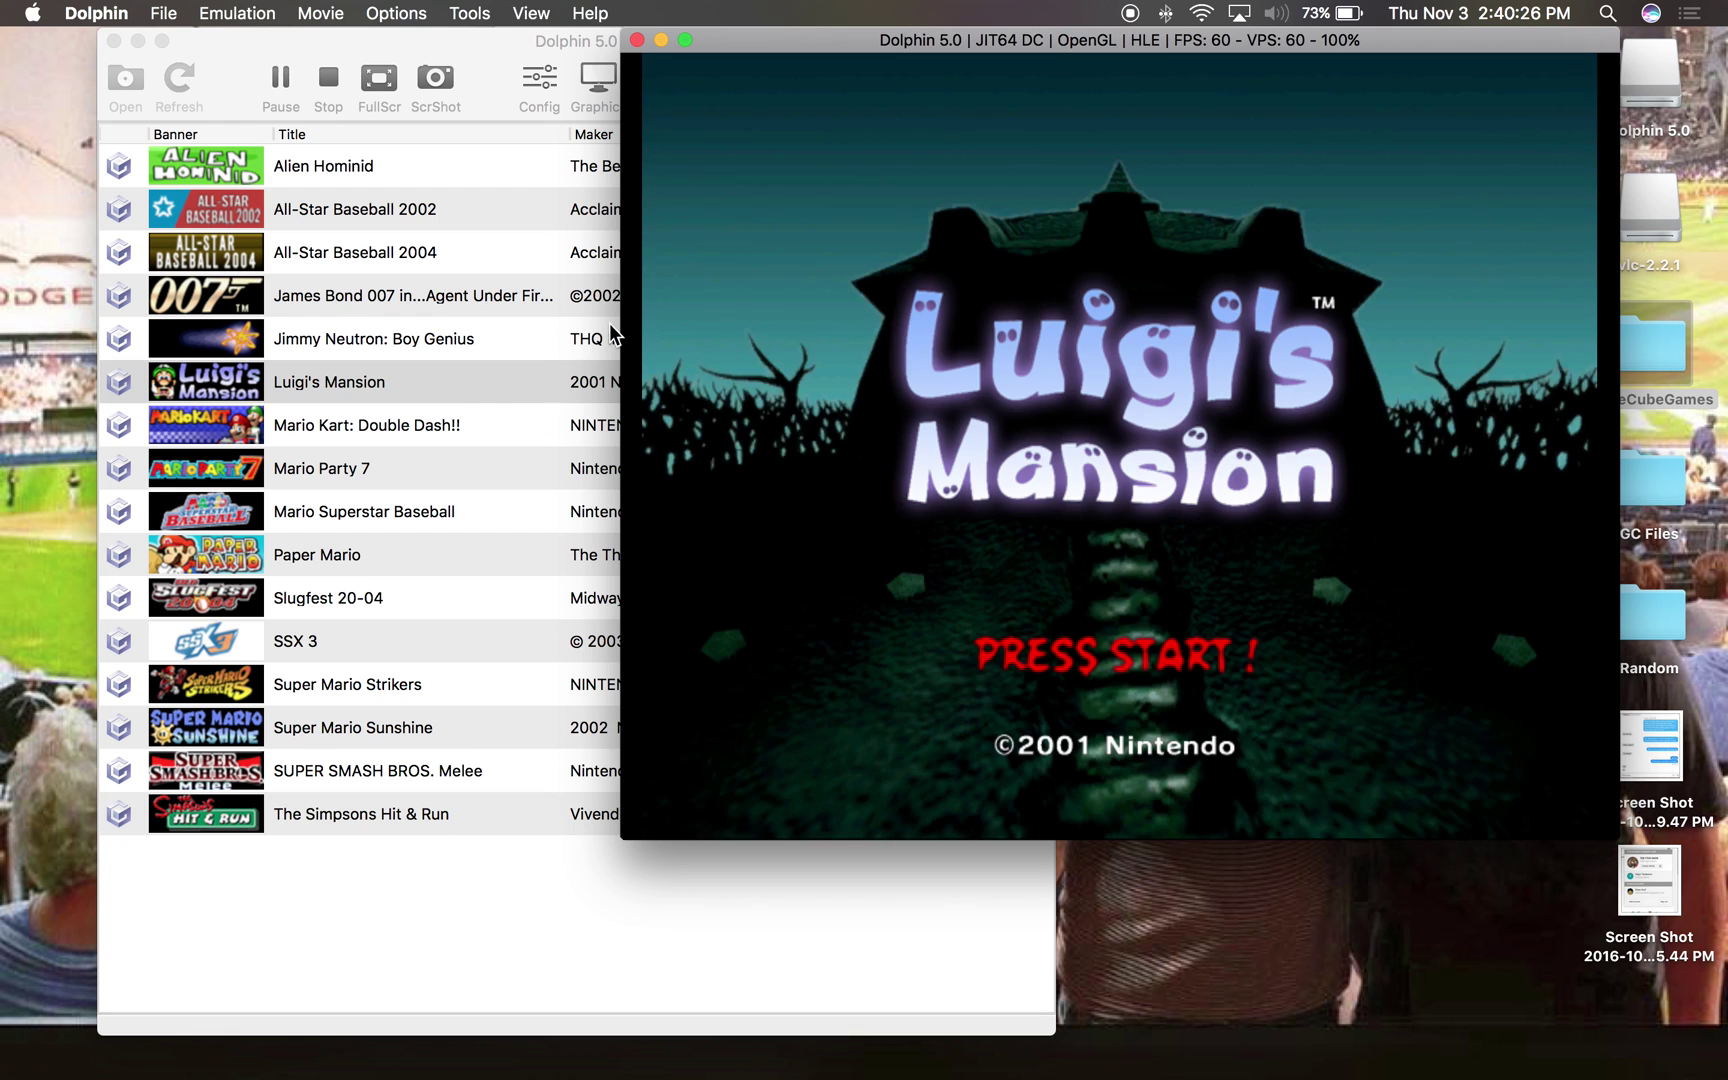
key(Return)
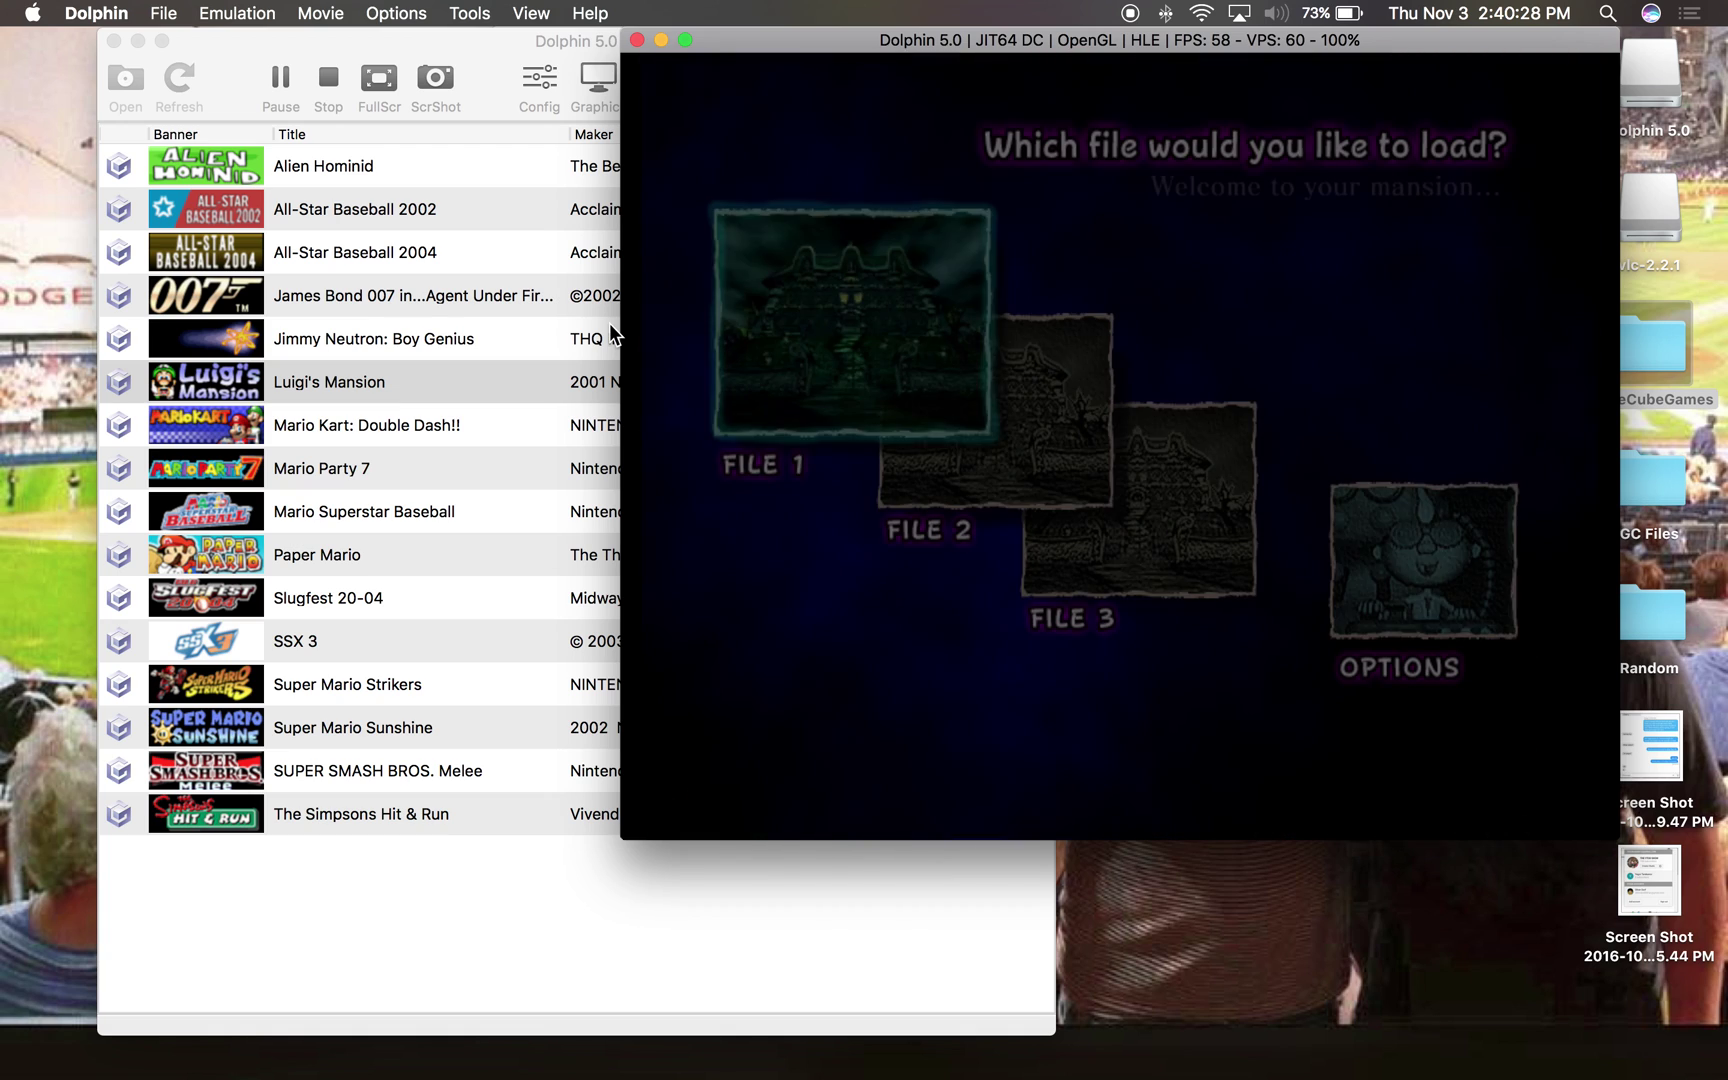
key(x)
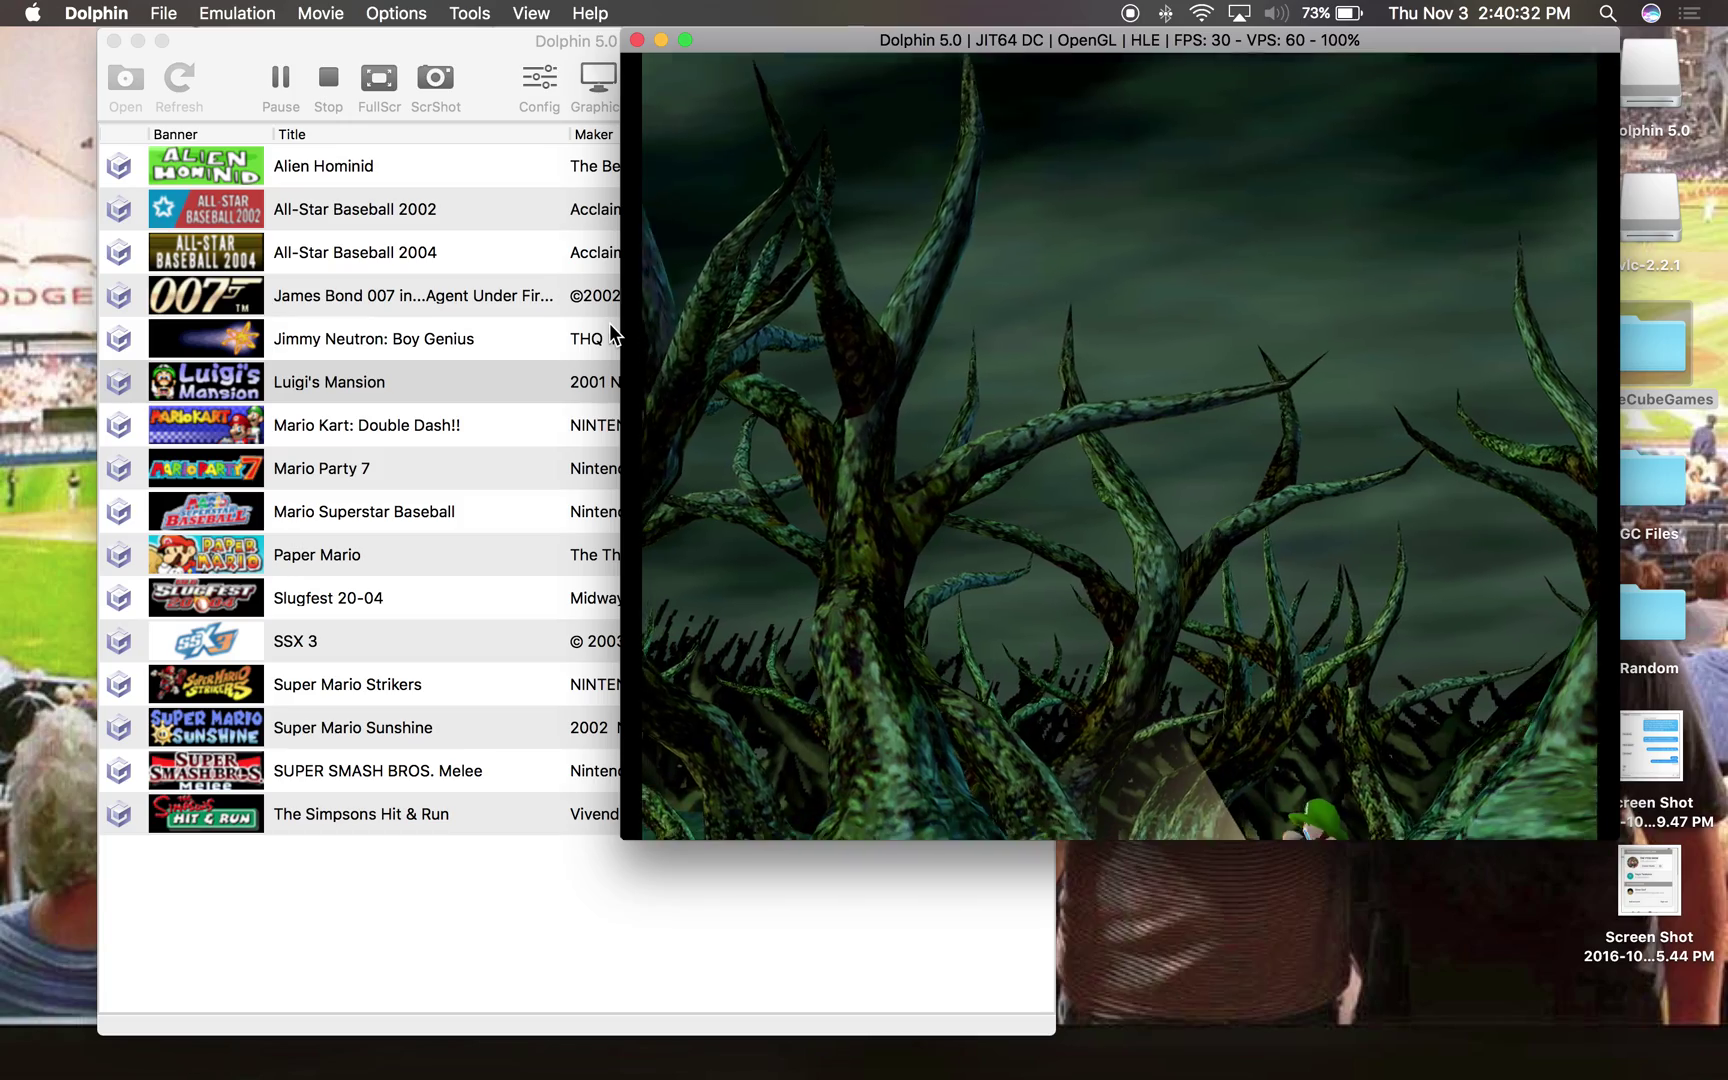
Step: View Luigi's Mansion in full screen and stop the emulation, confirming the prompt
click(369, 82)
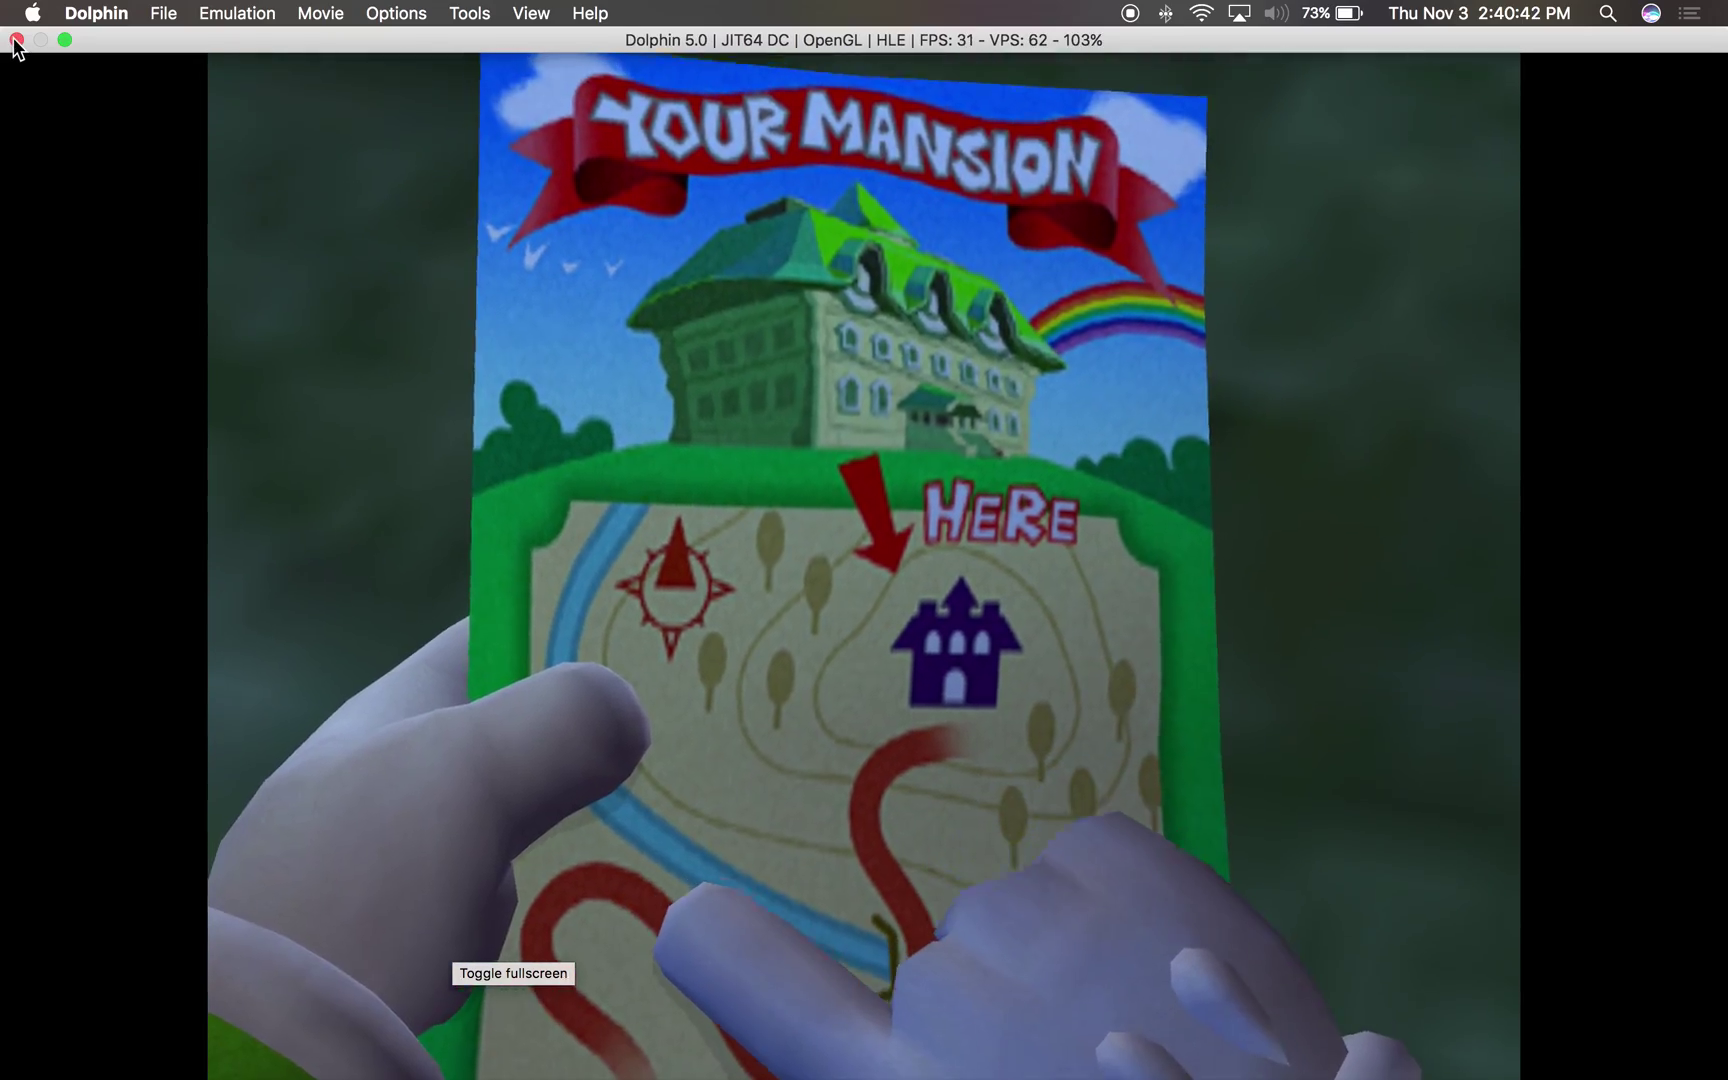
click(16, 41)
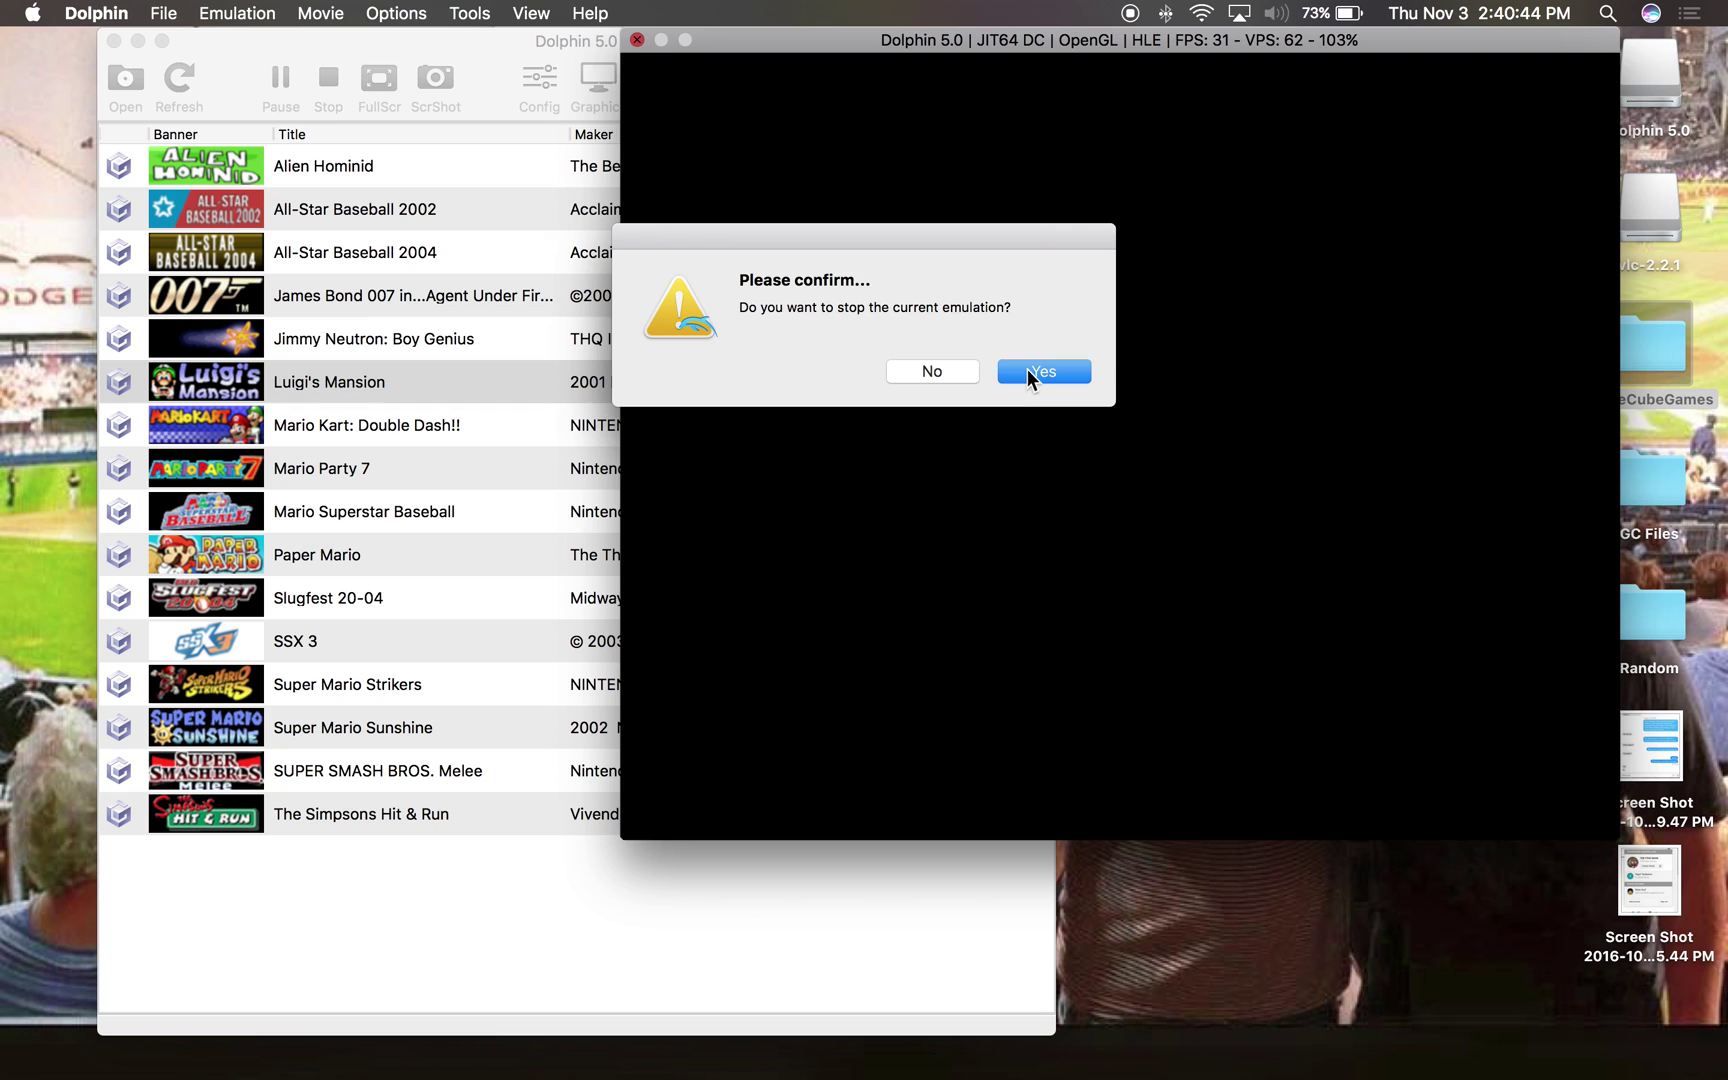
click(1032, 372)
Step: Review Dolphin's GameCube configuration and browse the memory card files for Slot A, leaving the assigned card as is
click(545, 78)
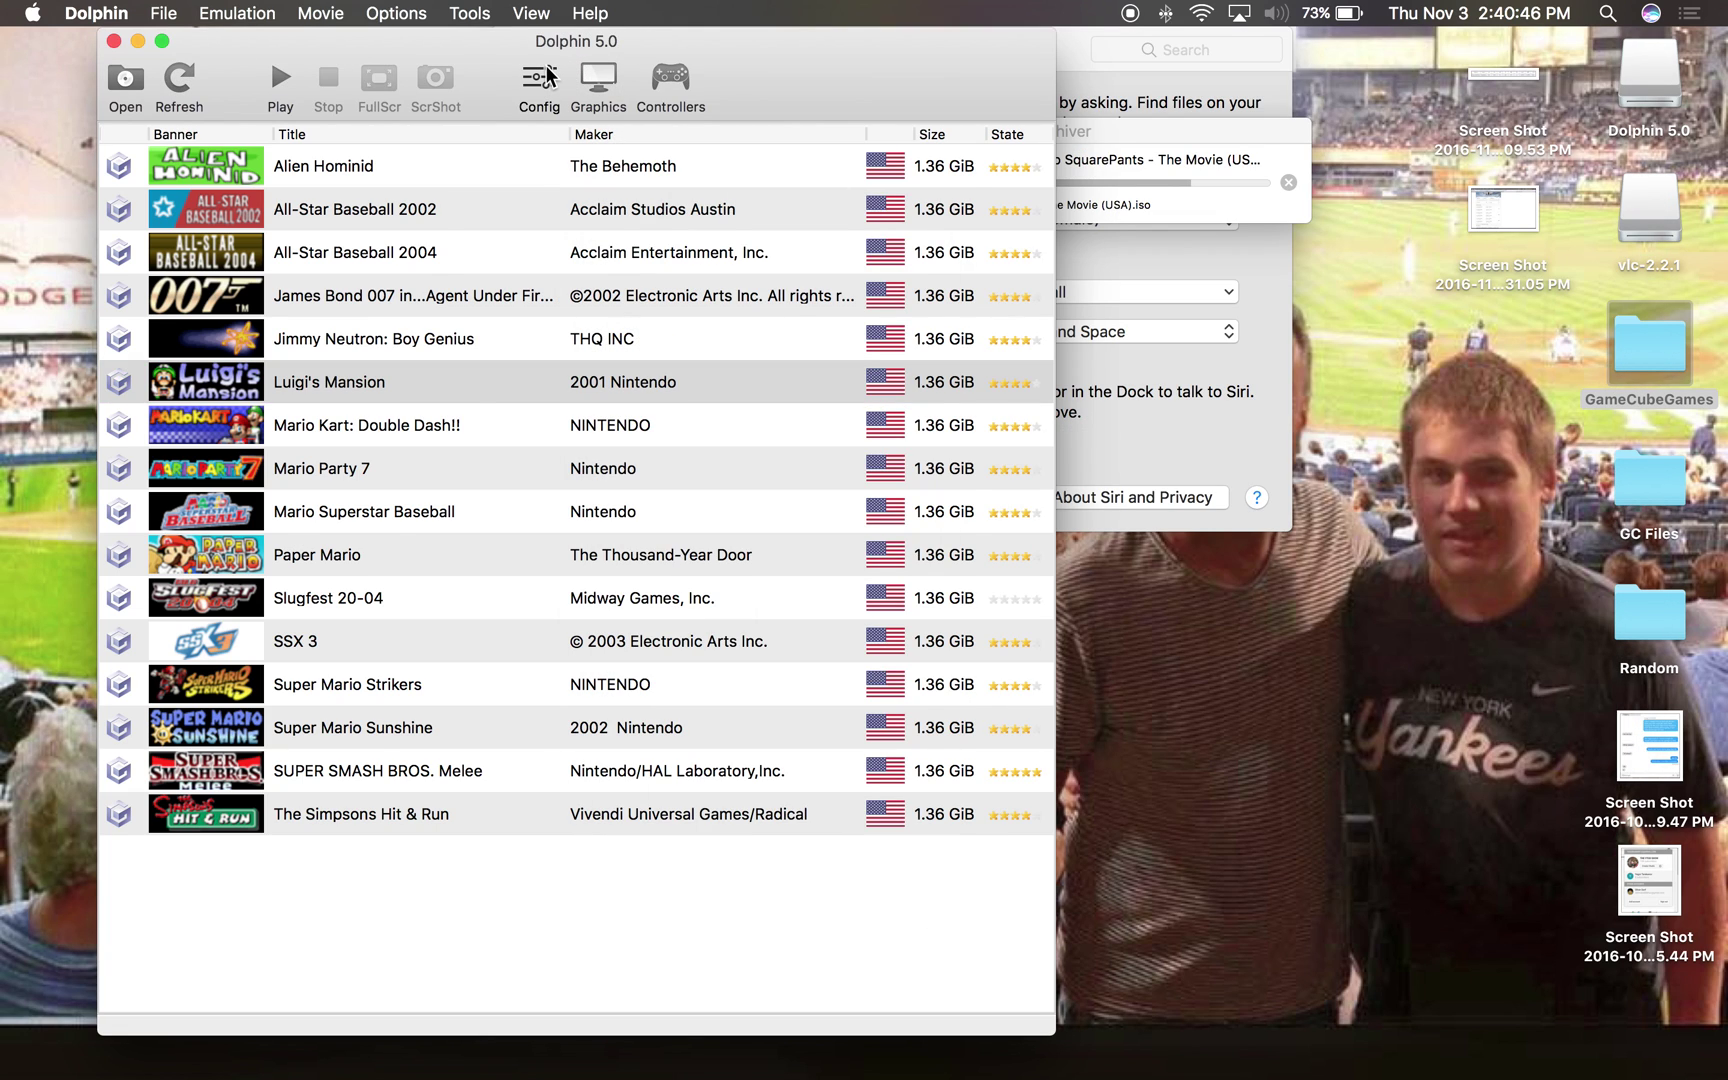
click(580, 236)
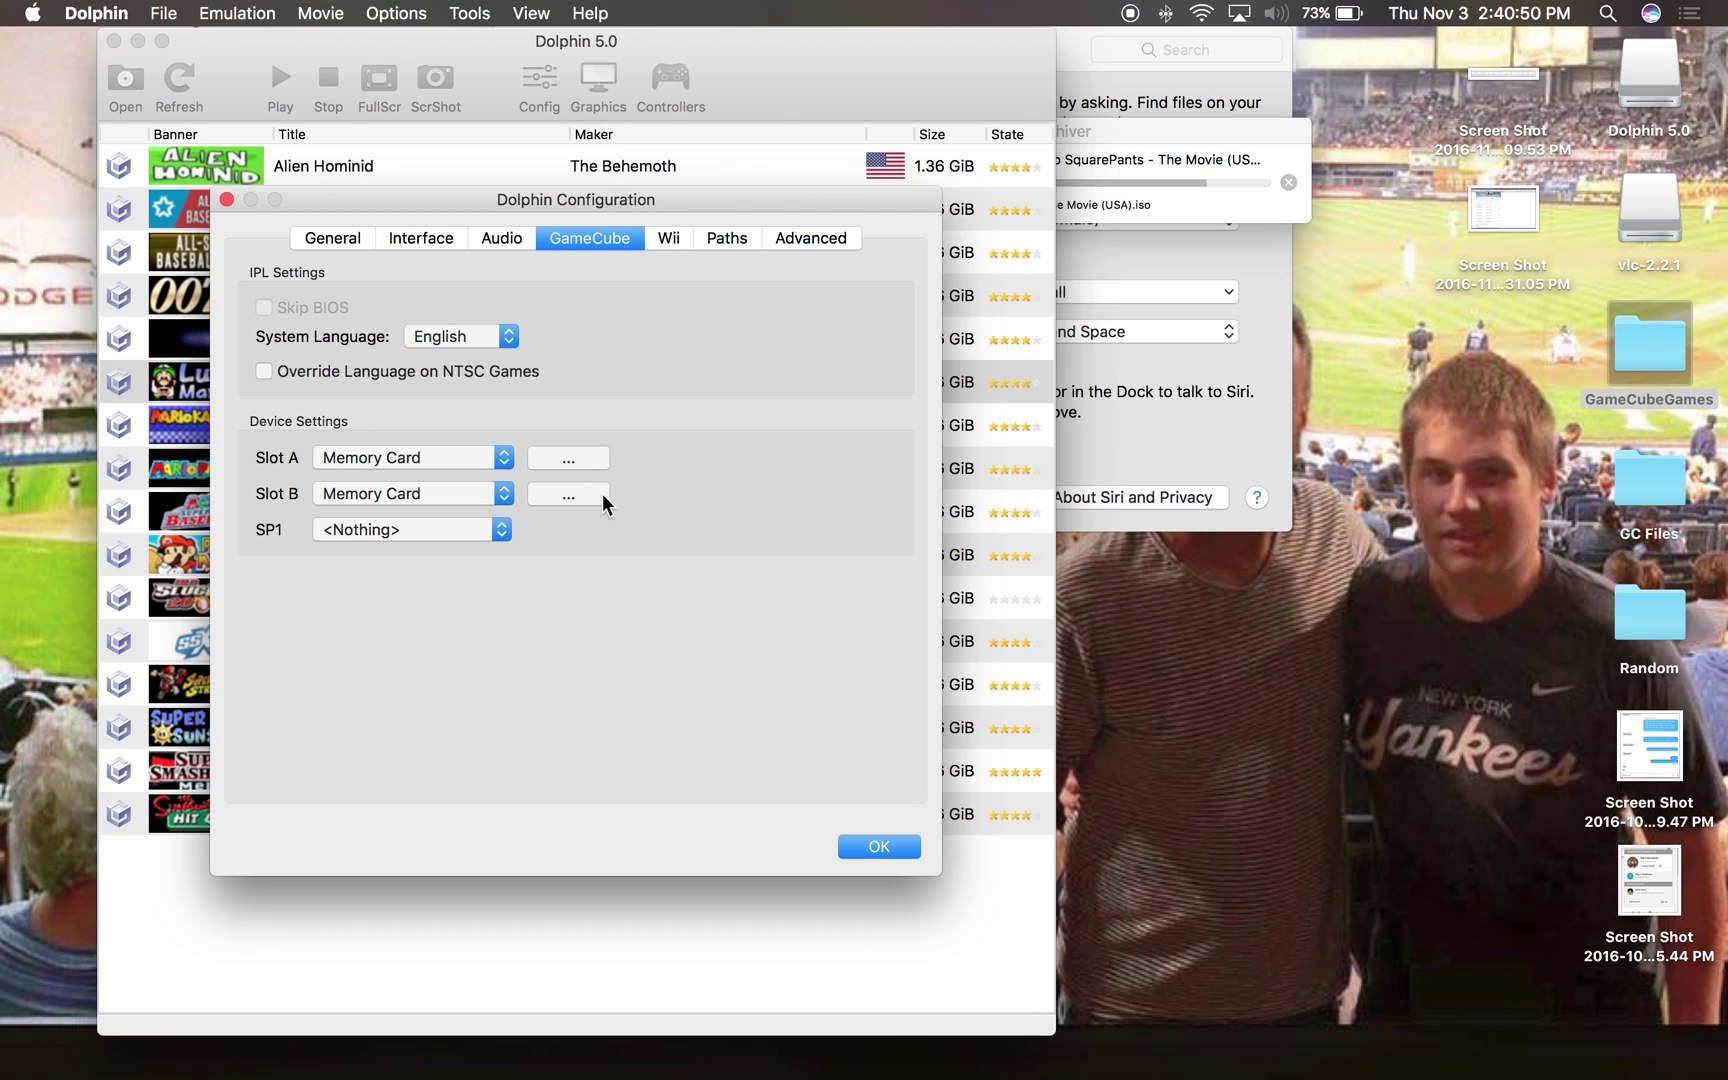
click(567, 466)
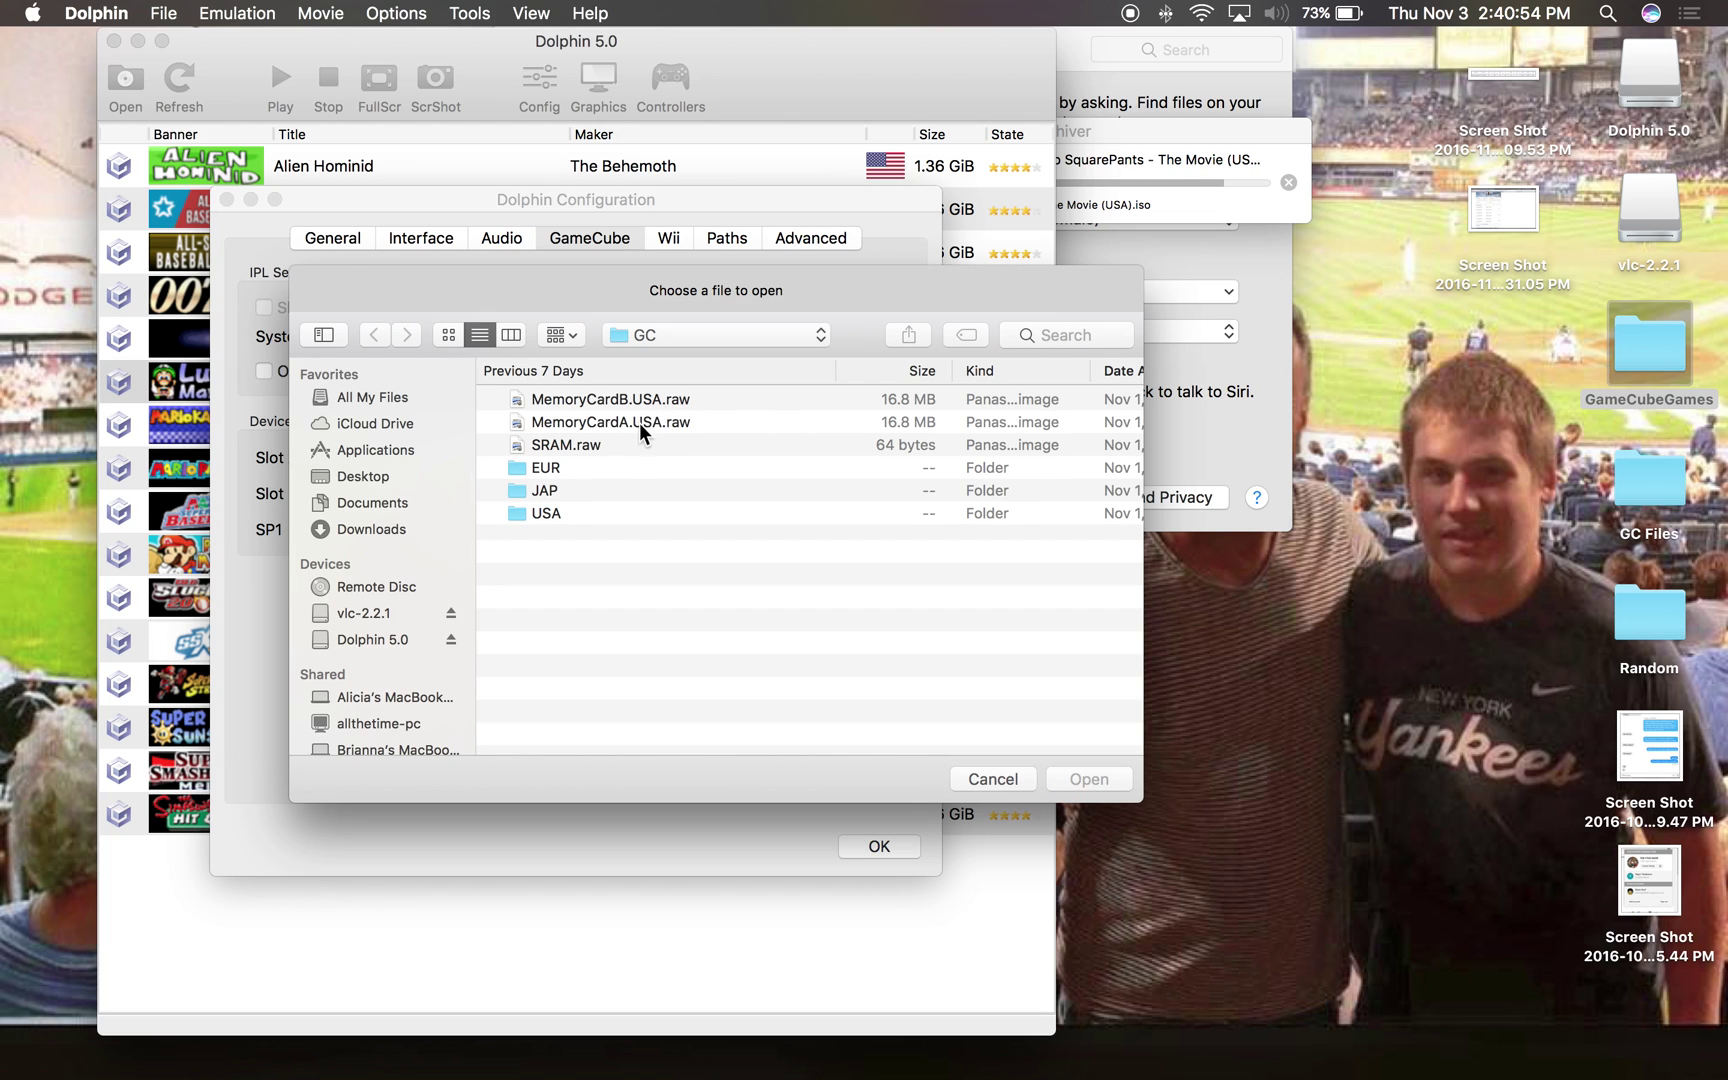
click(977, 779)
click(878, 847)
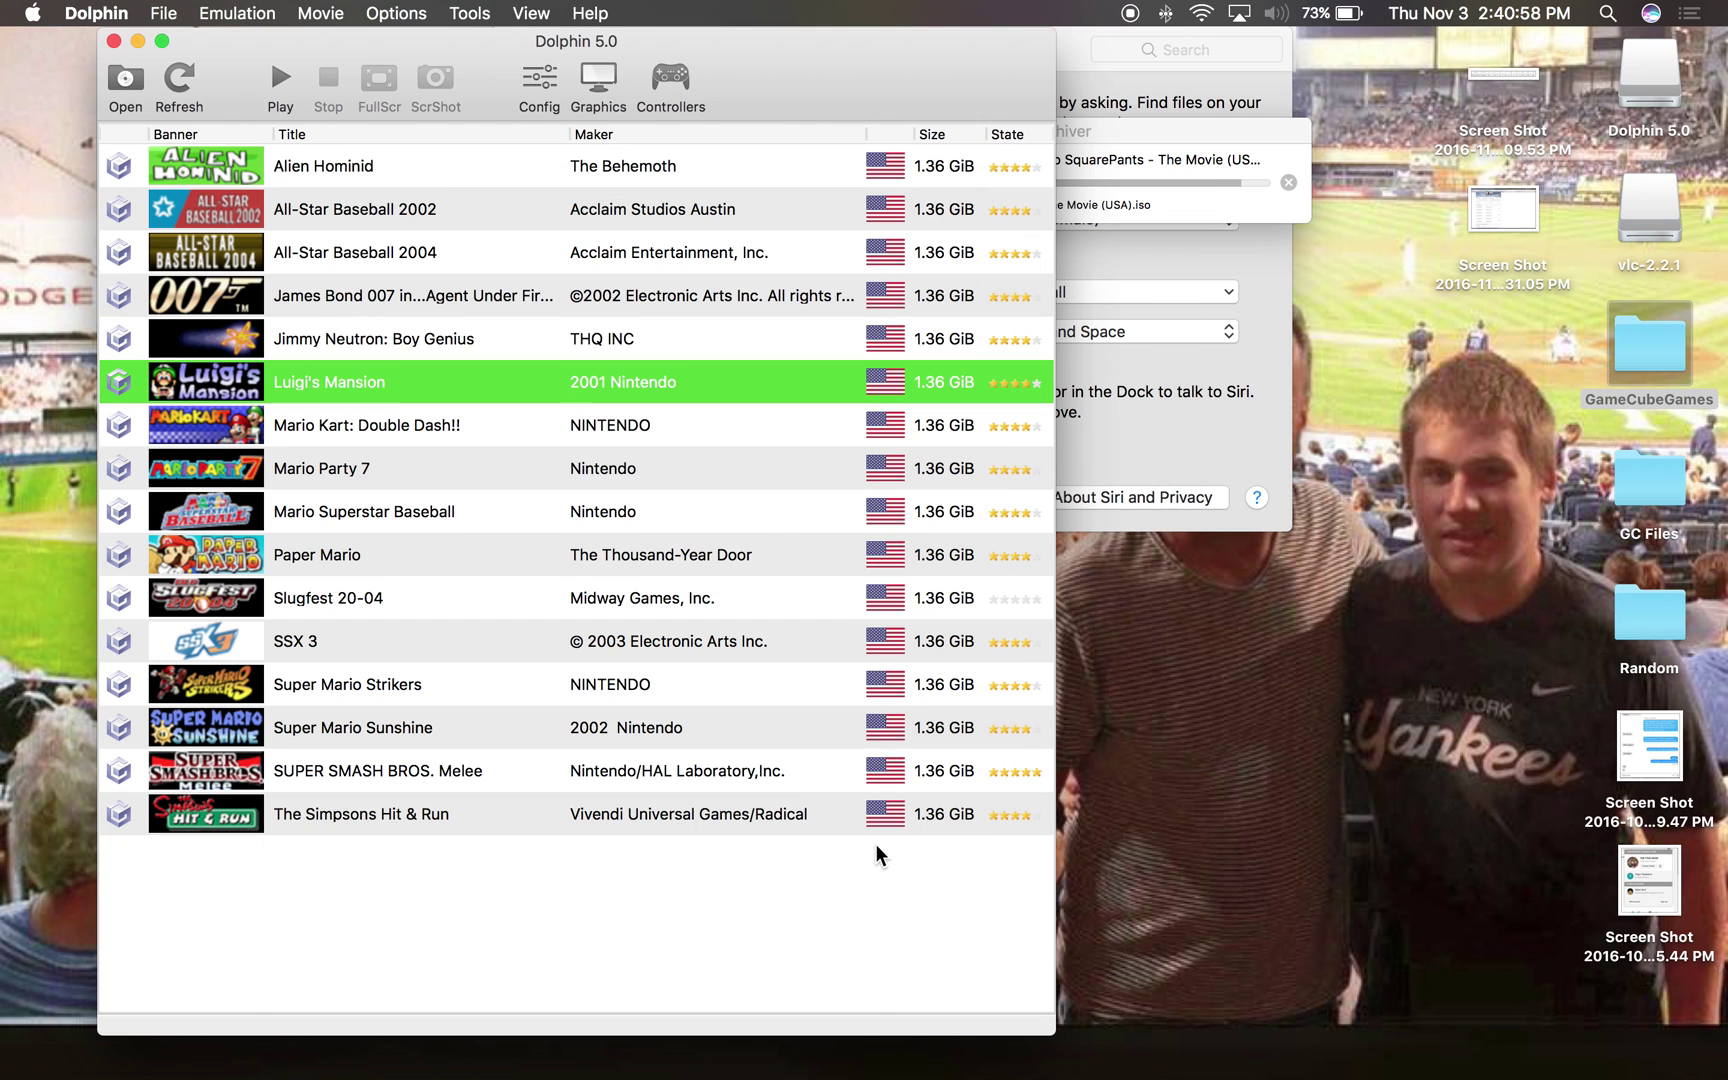
Step: Close the Siri preferences window and check The Unarchiver's extraction progress
click(1289, 370)
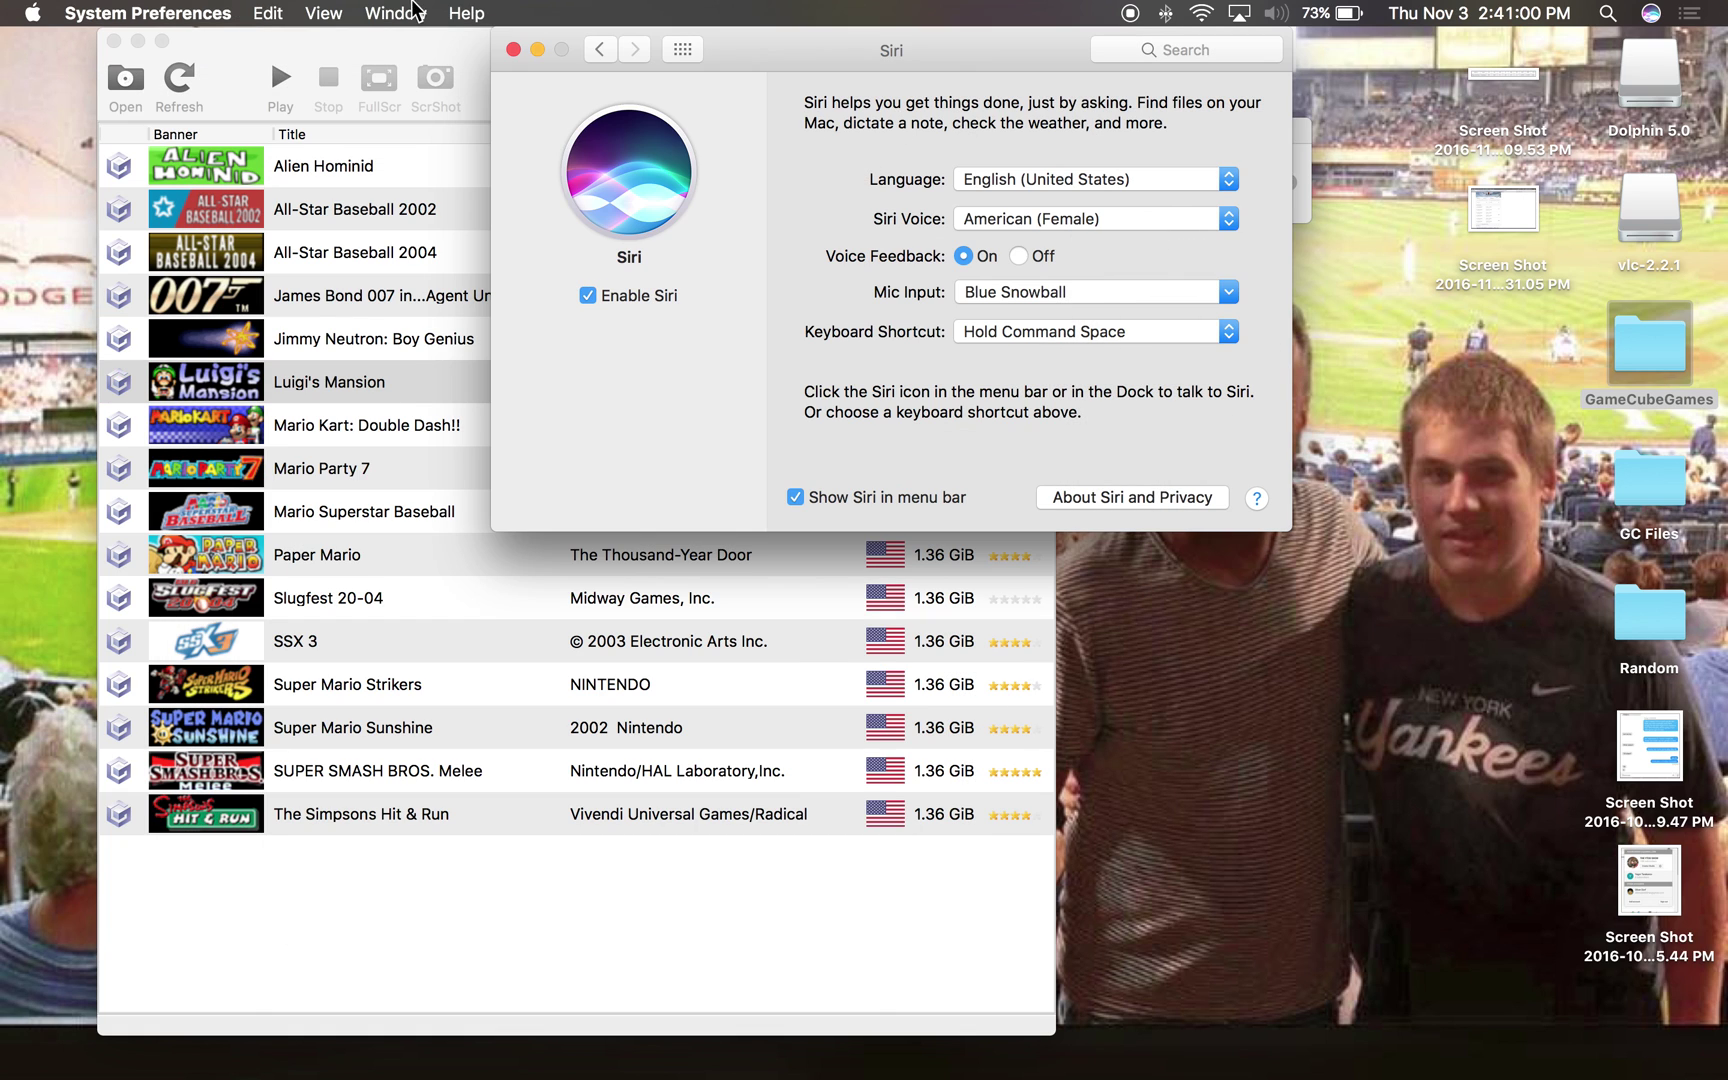
click(513, 50)
click(1077, 173)
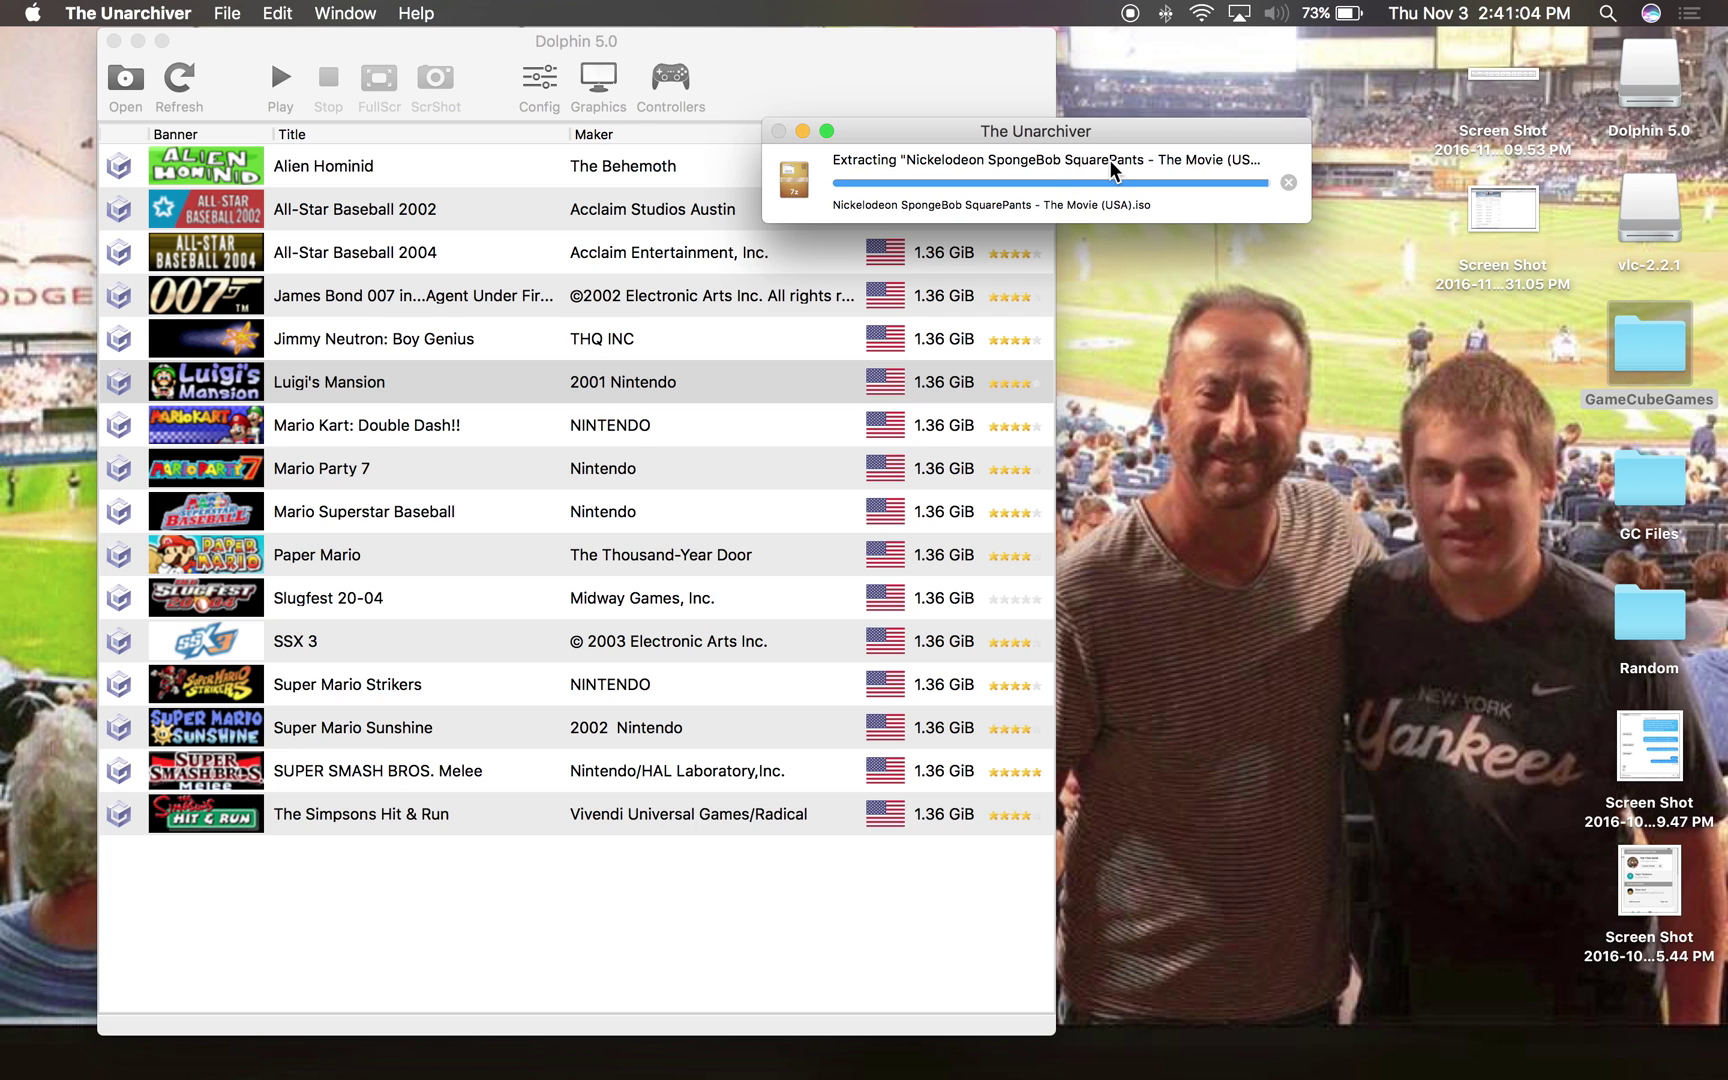
click(1238, 302)
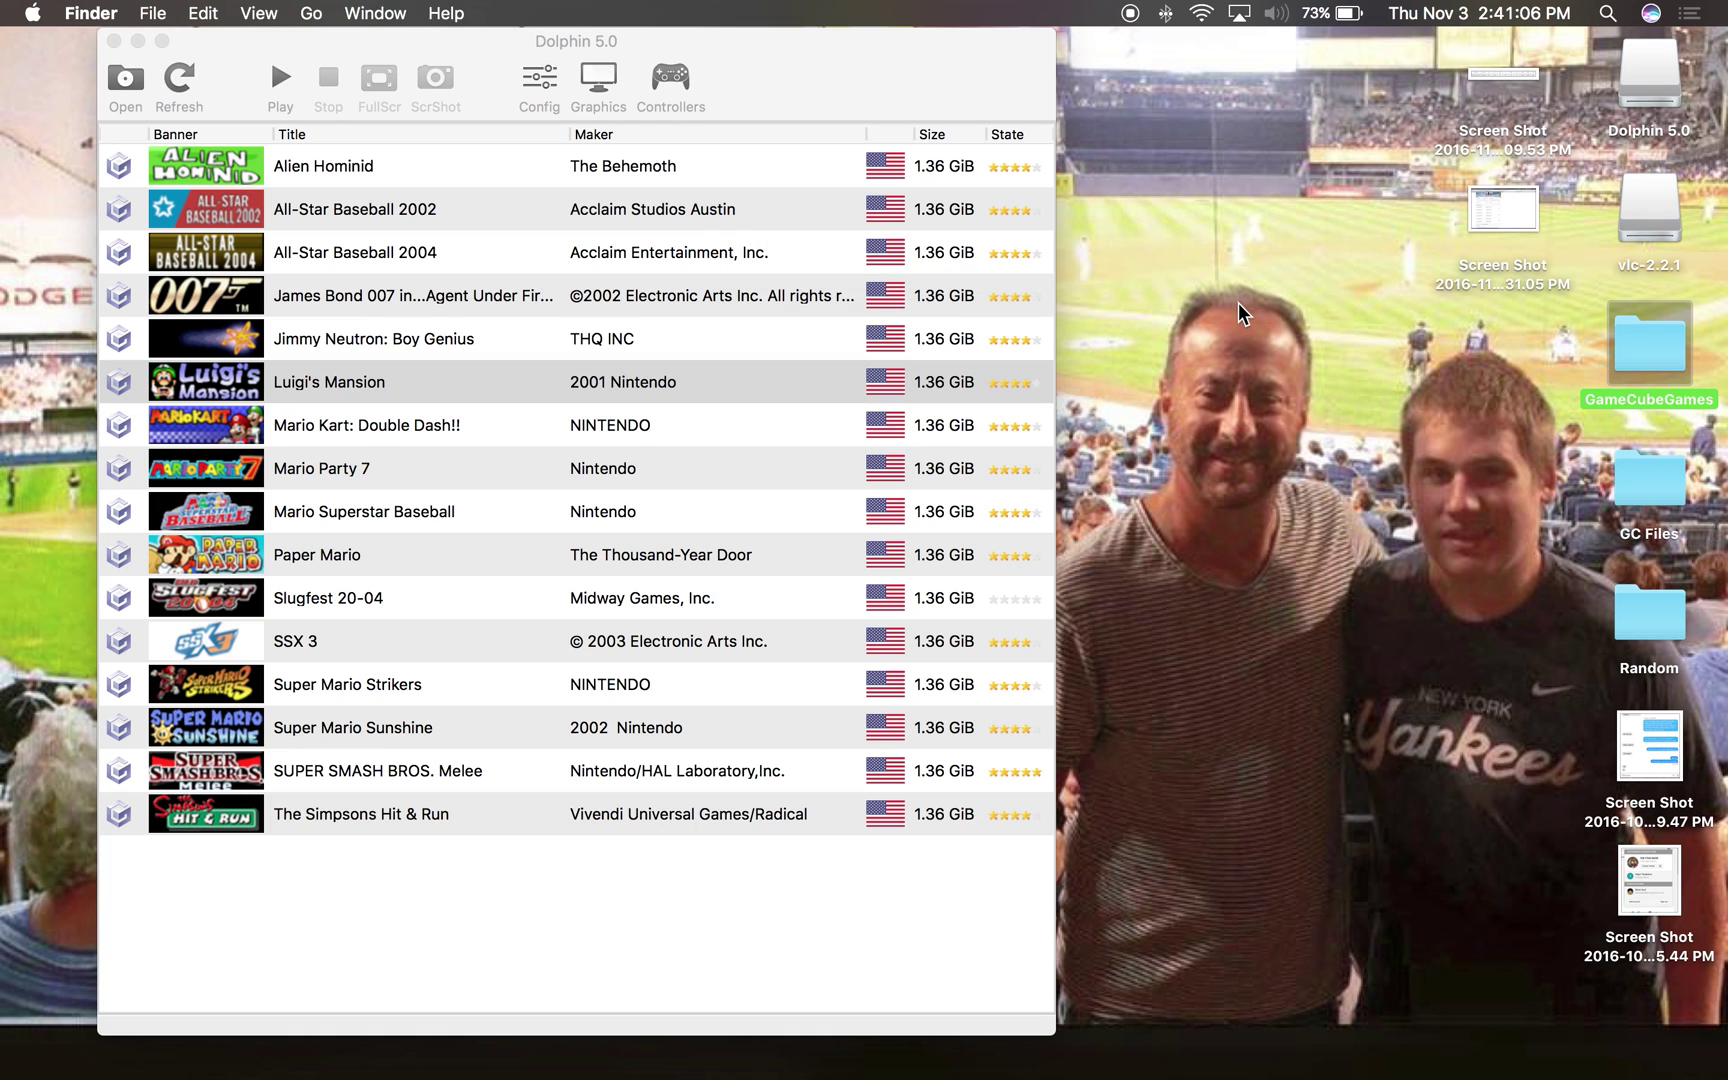
Step: Open the Downloads folder in a new Finder window and search for "spongebob"
click(127, 1030)
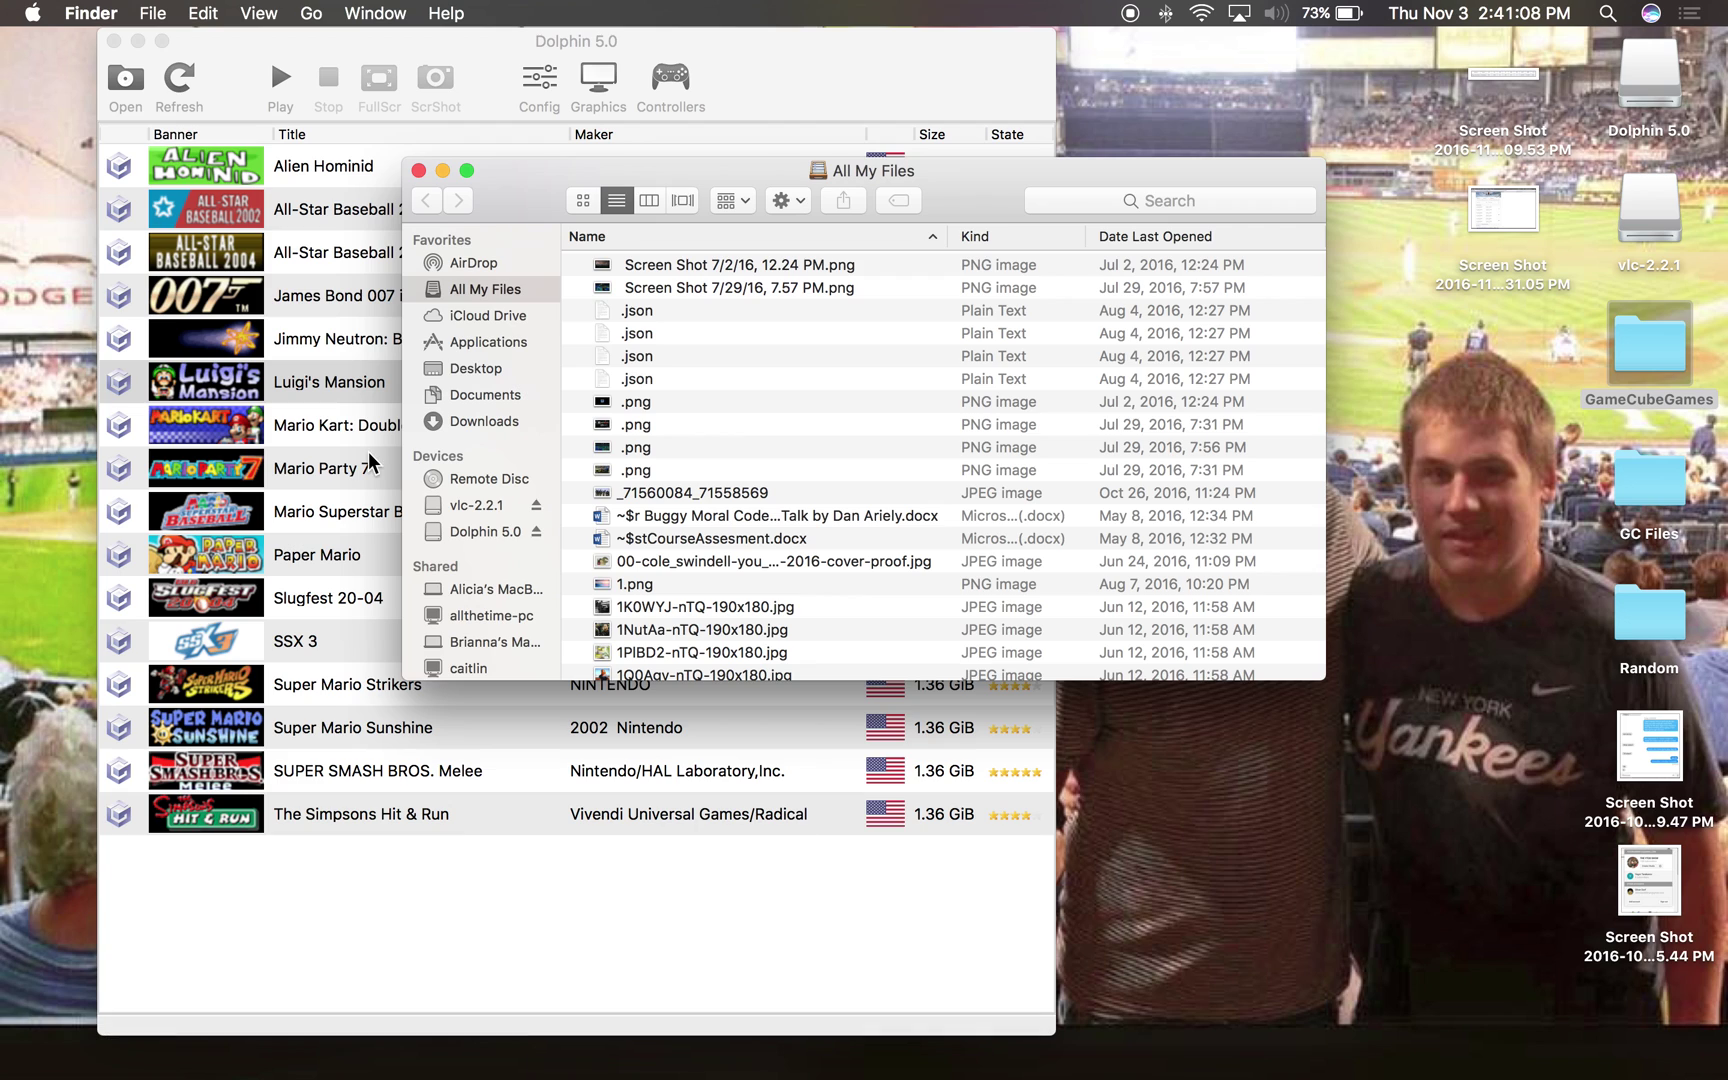
click(458, 424)
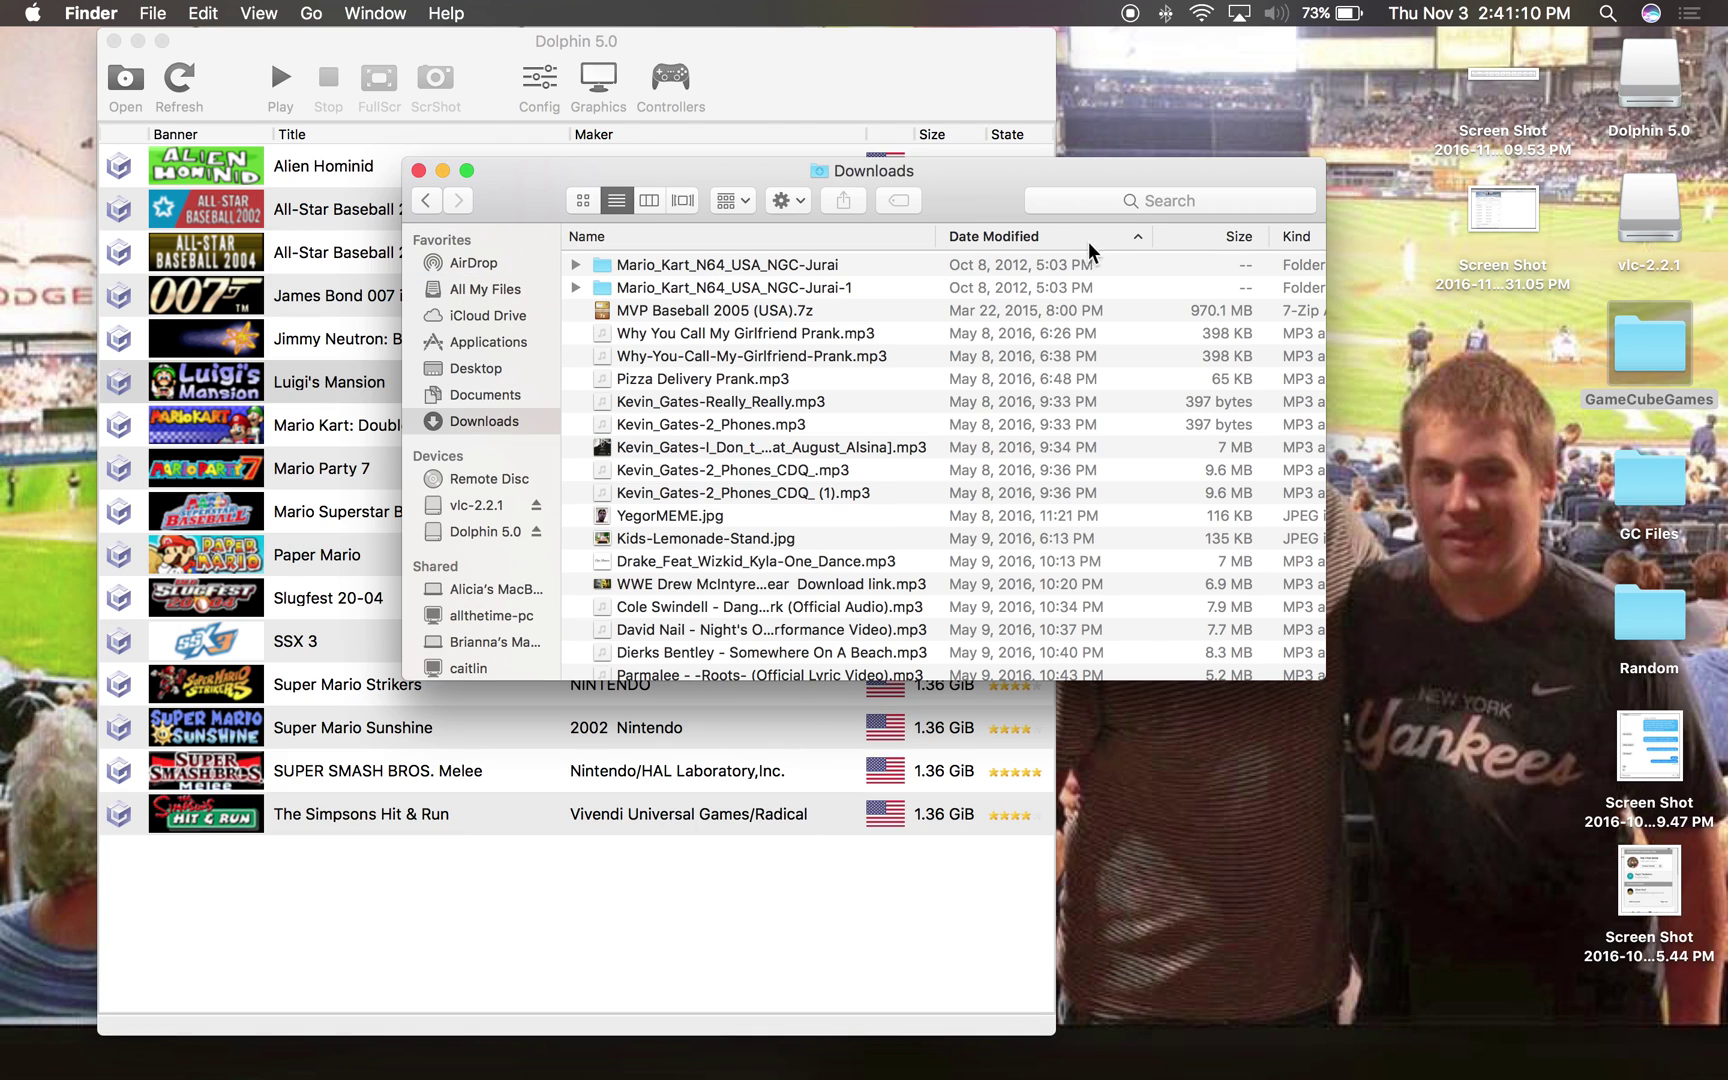
click(1150, 200)
text(s)
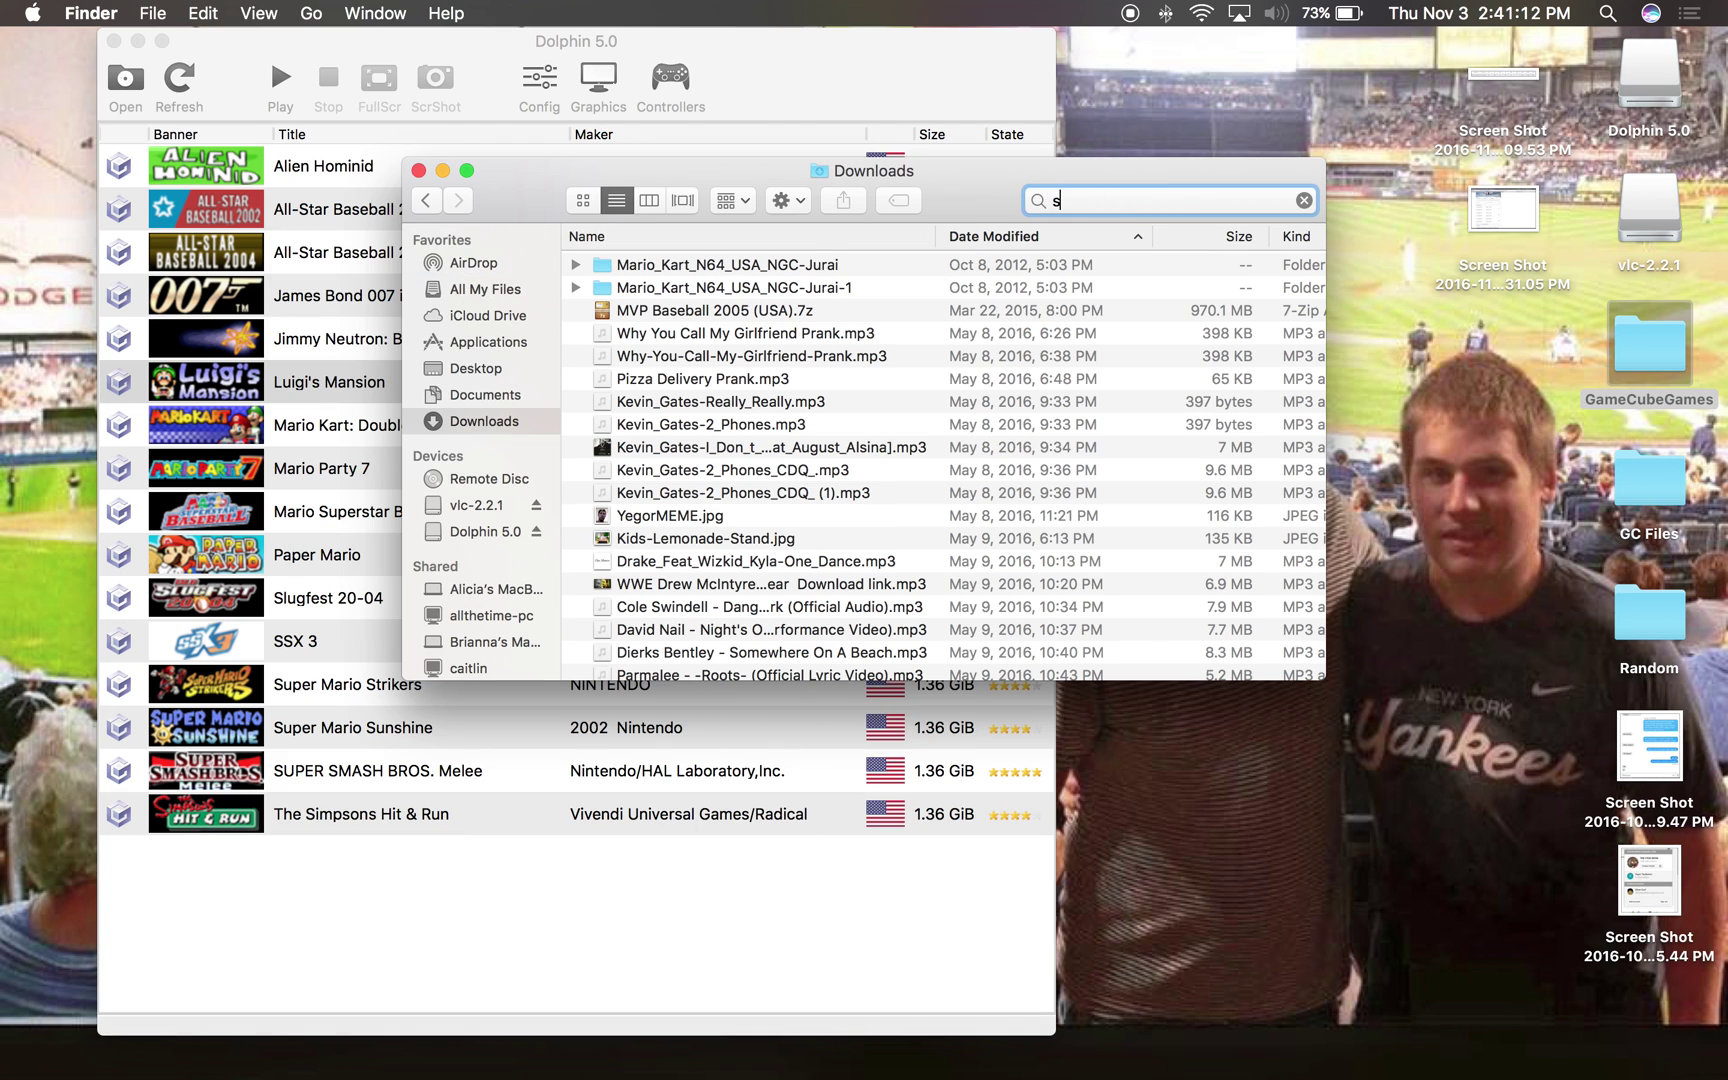
text(po)
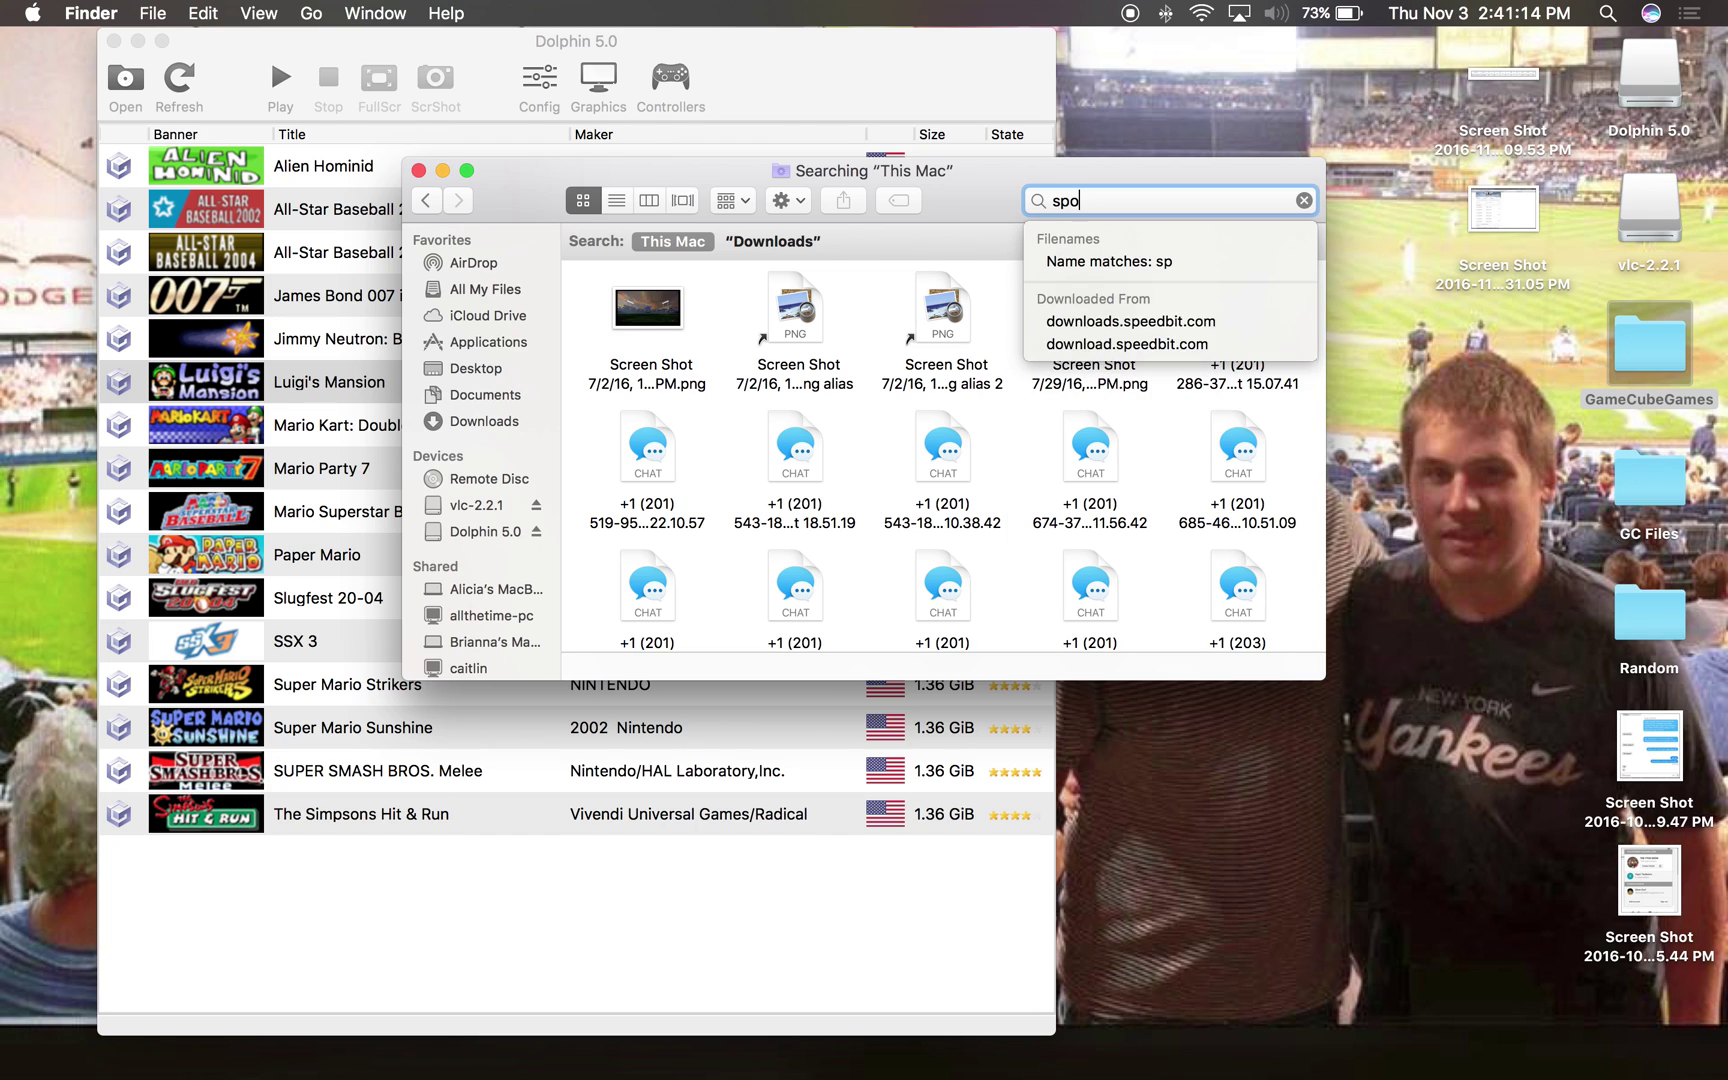
text(ngebob)
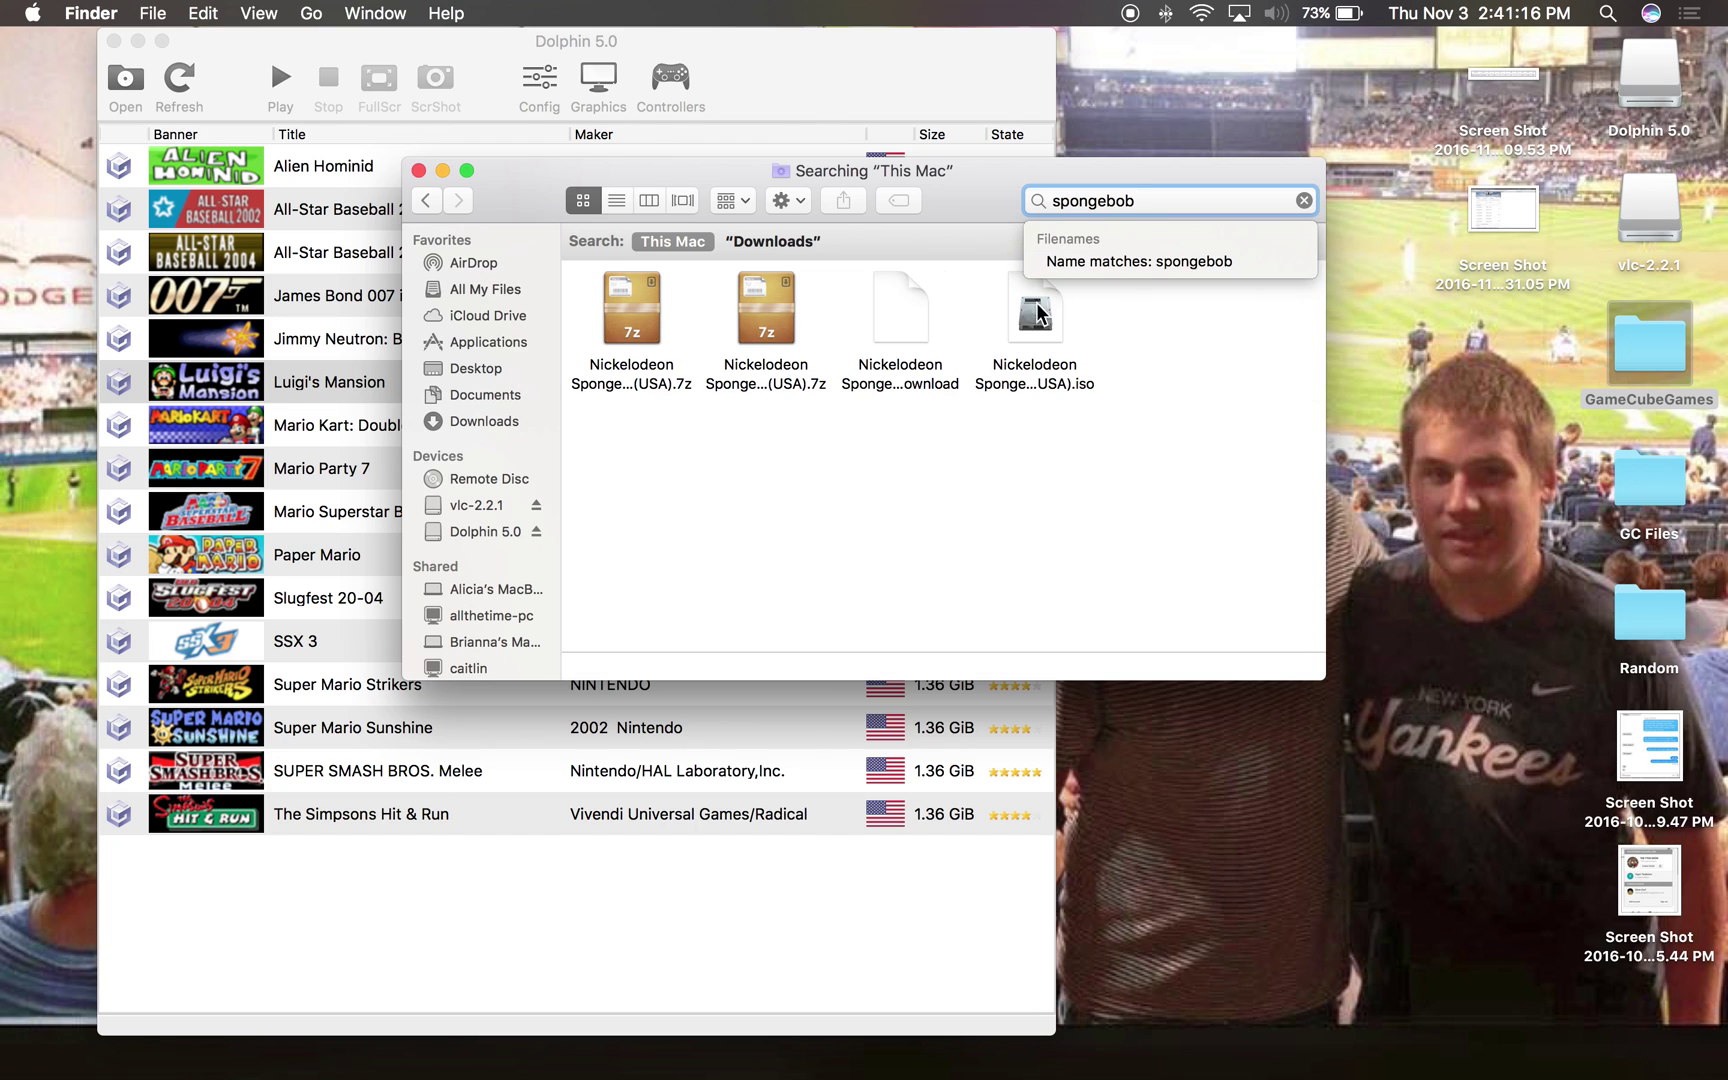
Step: Move the SpongeBob ISO into the GameCubeGames desktop folder and the two SpongeBob 7z archives into GC Files
drag(1037, 312, 1675, 301)
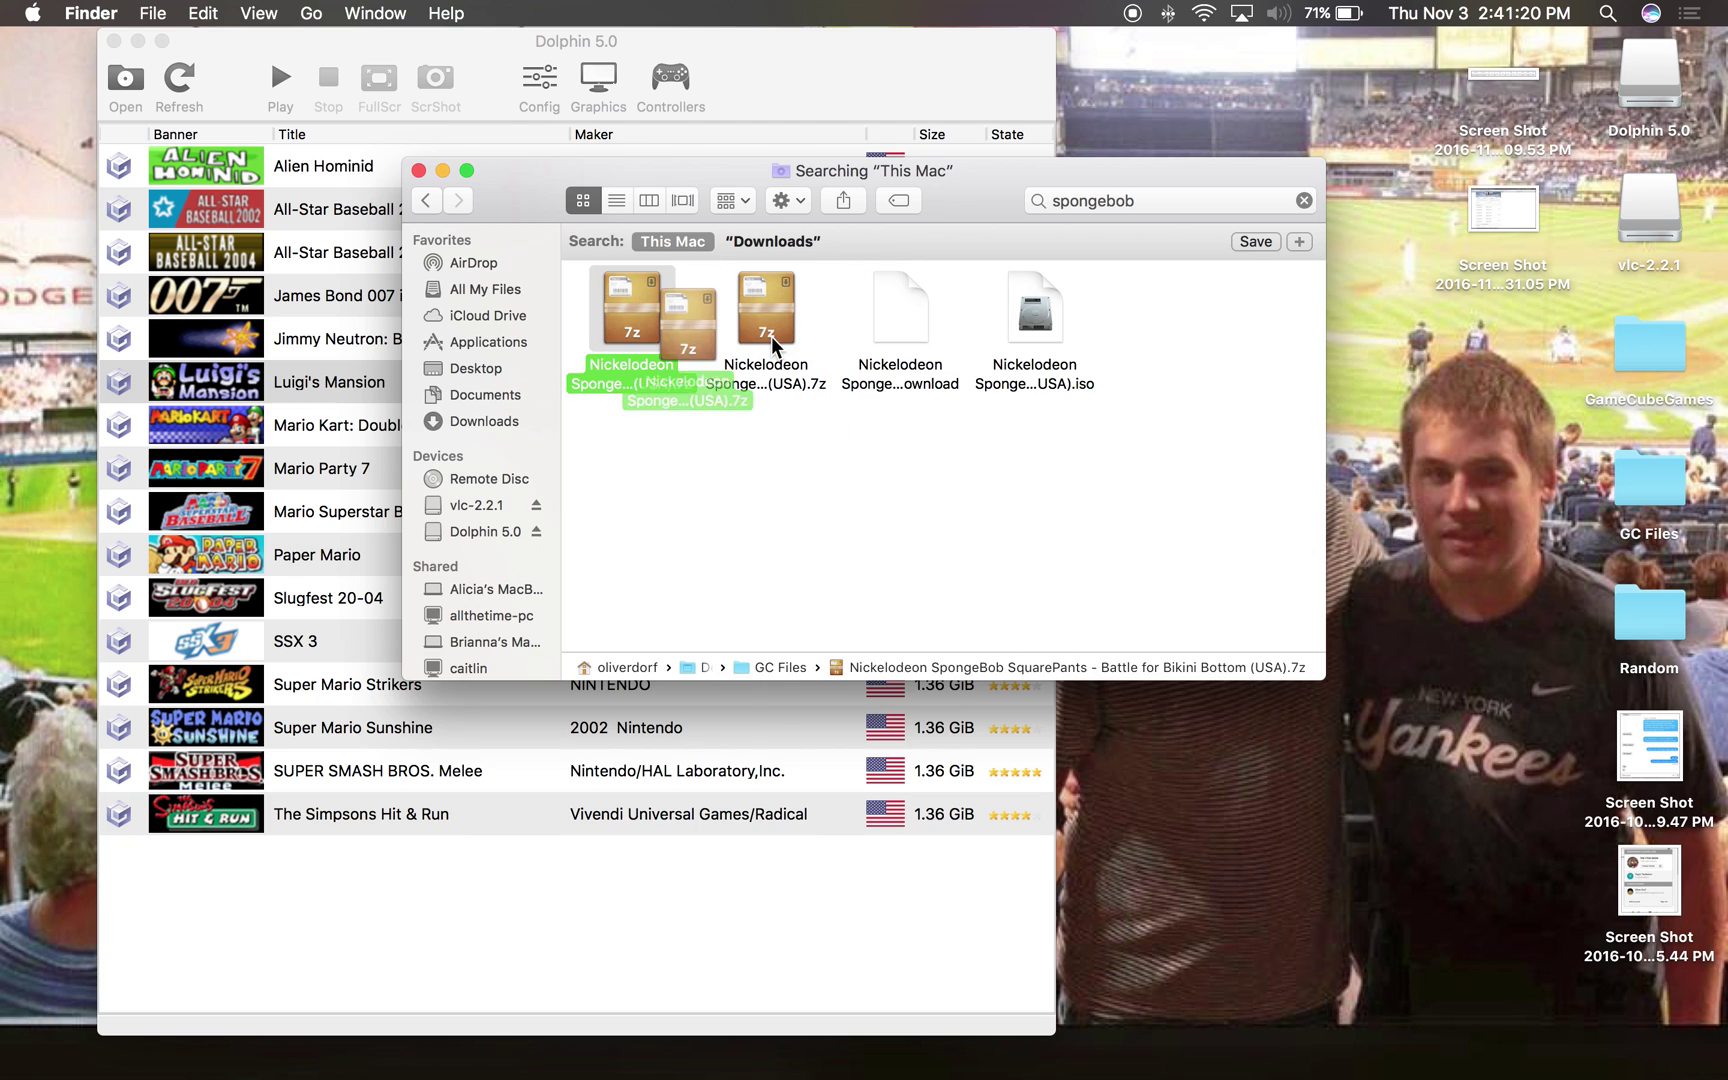
click(633, 301)
drag(828, 441, 1640, 487)
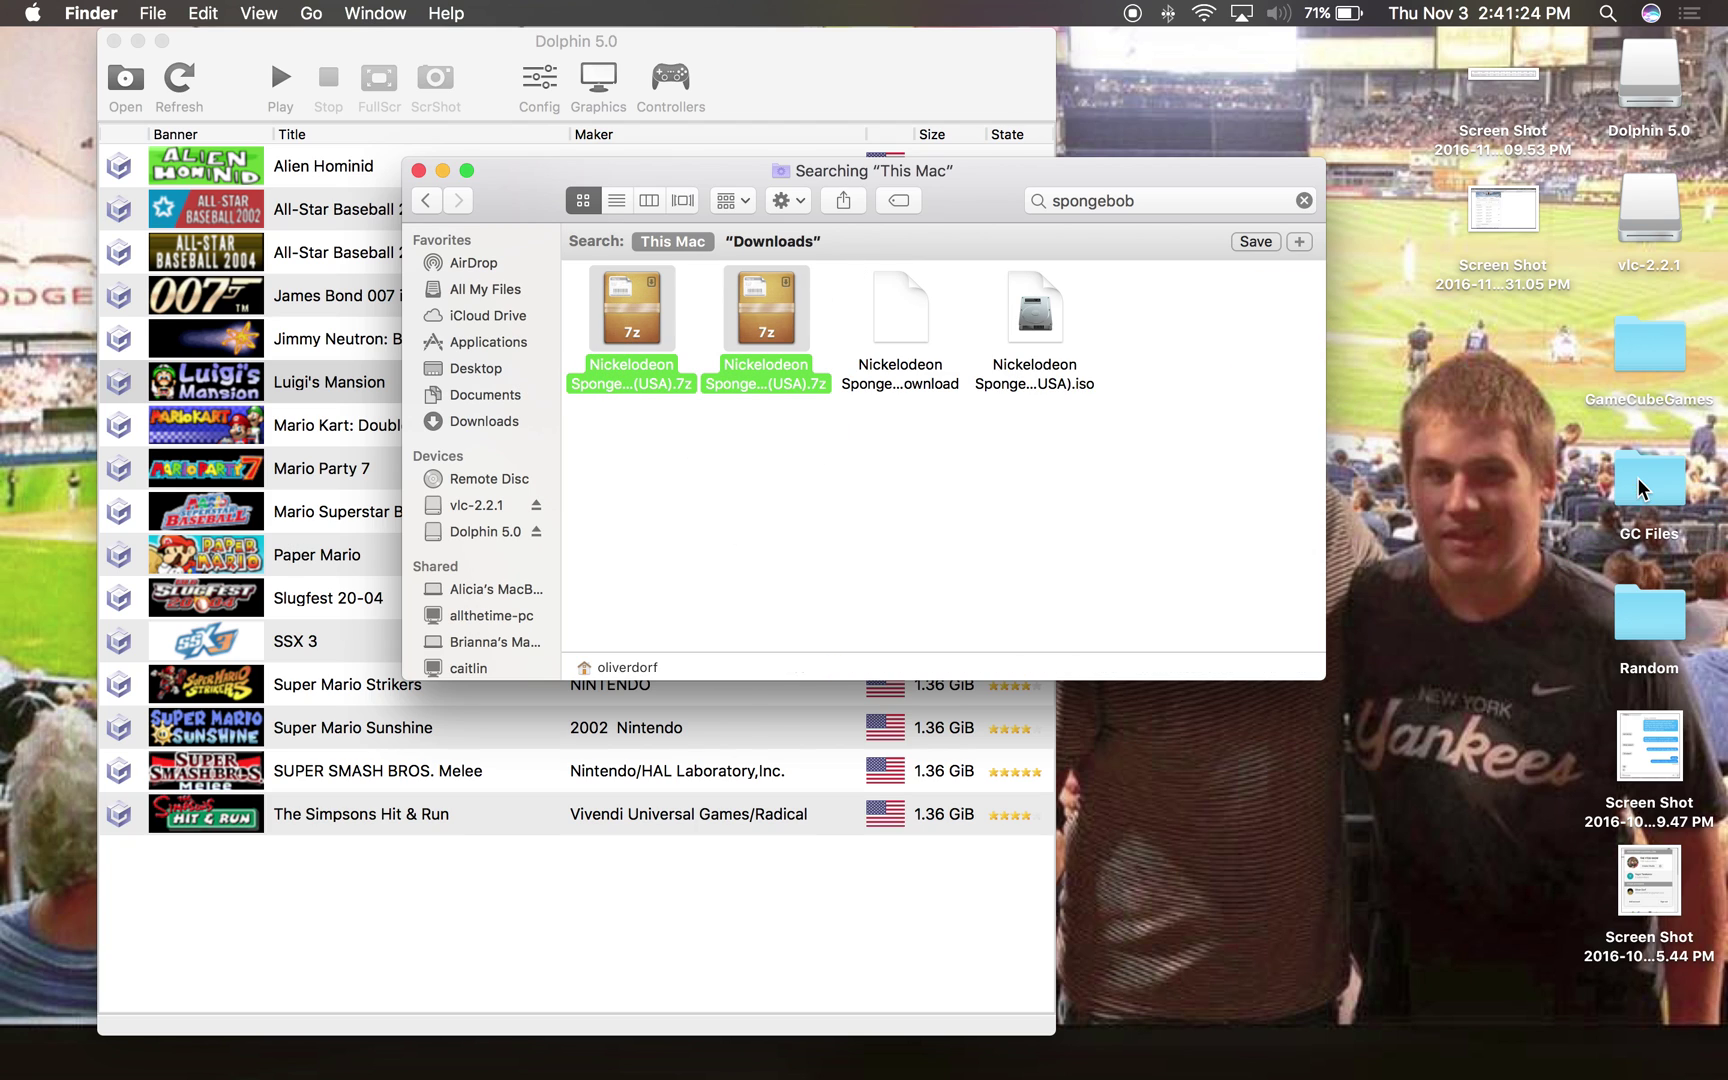
click(1287, 485)
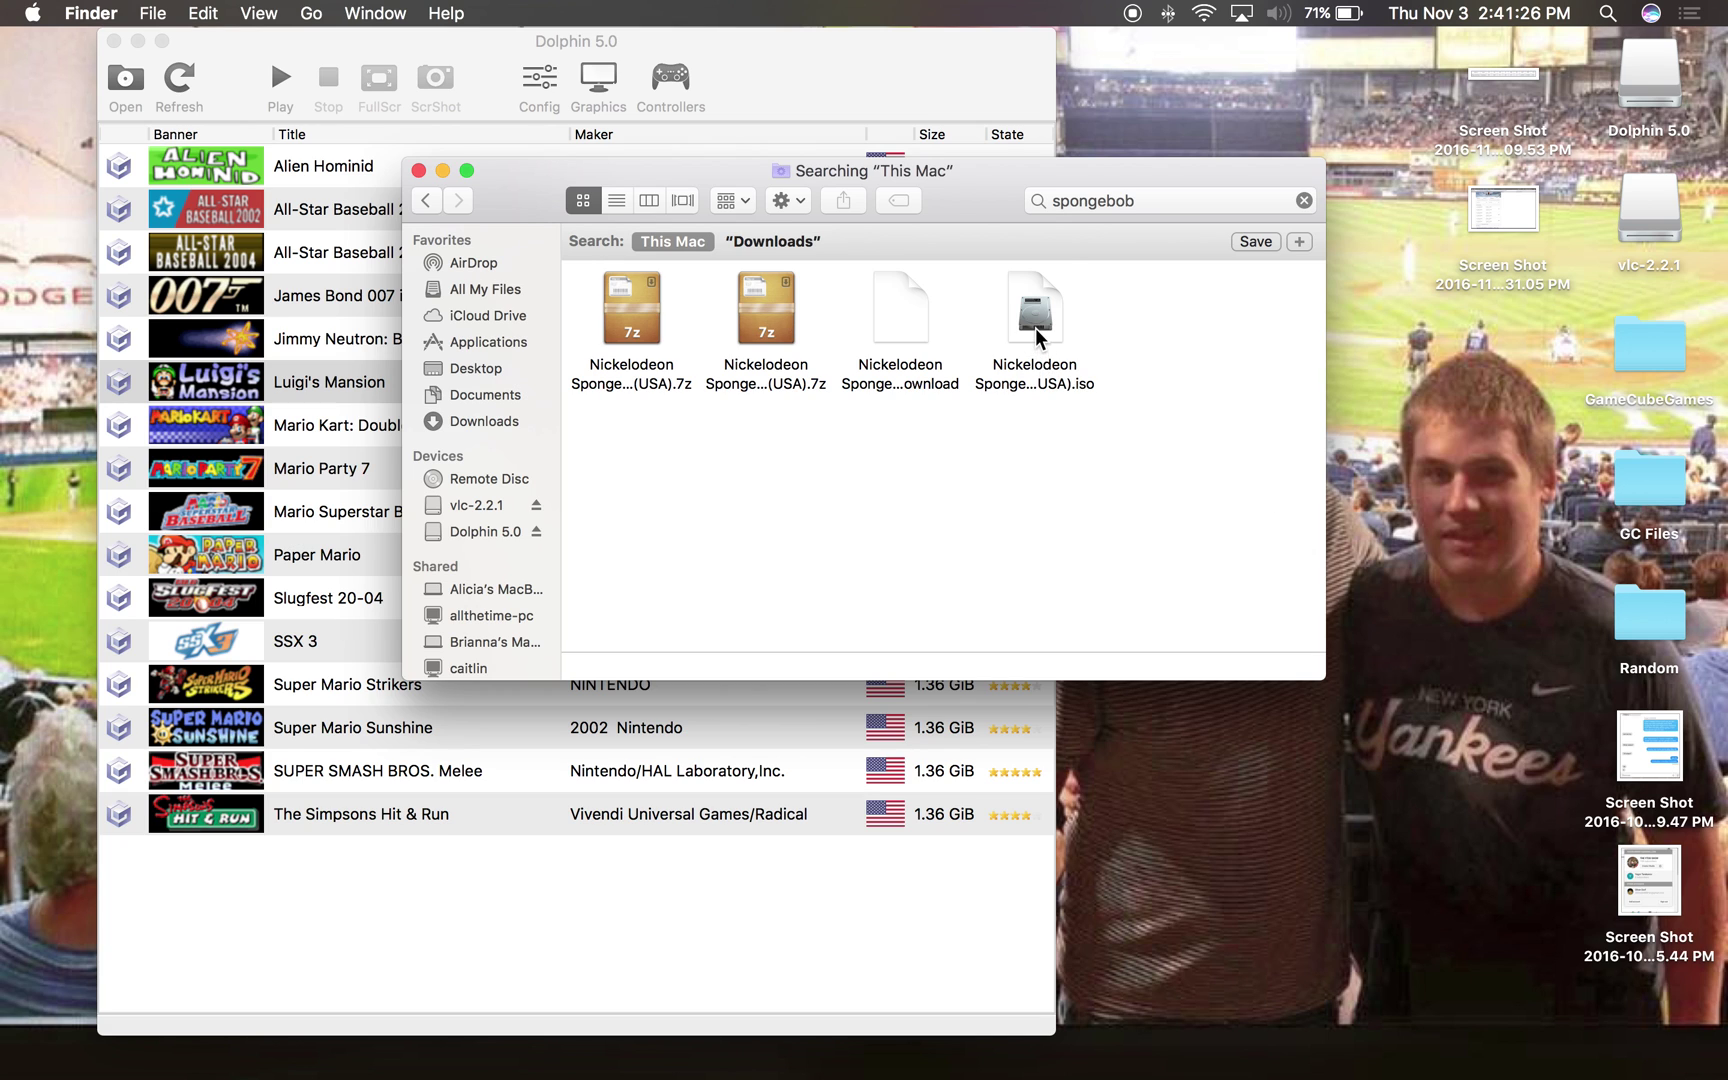
Step: Open Nickelodeon SpongeBob SquarePants - The Movie (USA).iso with Dolphin and reposition the game window over the game list
right_click(1035, 330)
mouse_move(1076, 364)
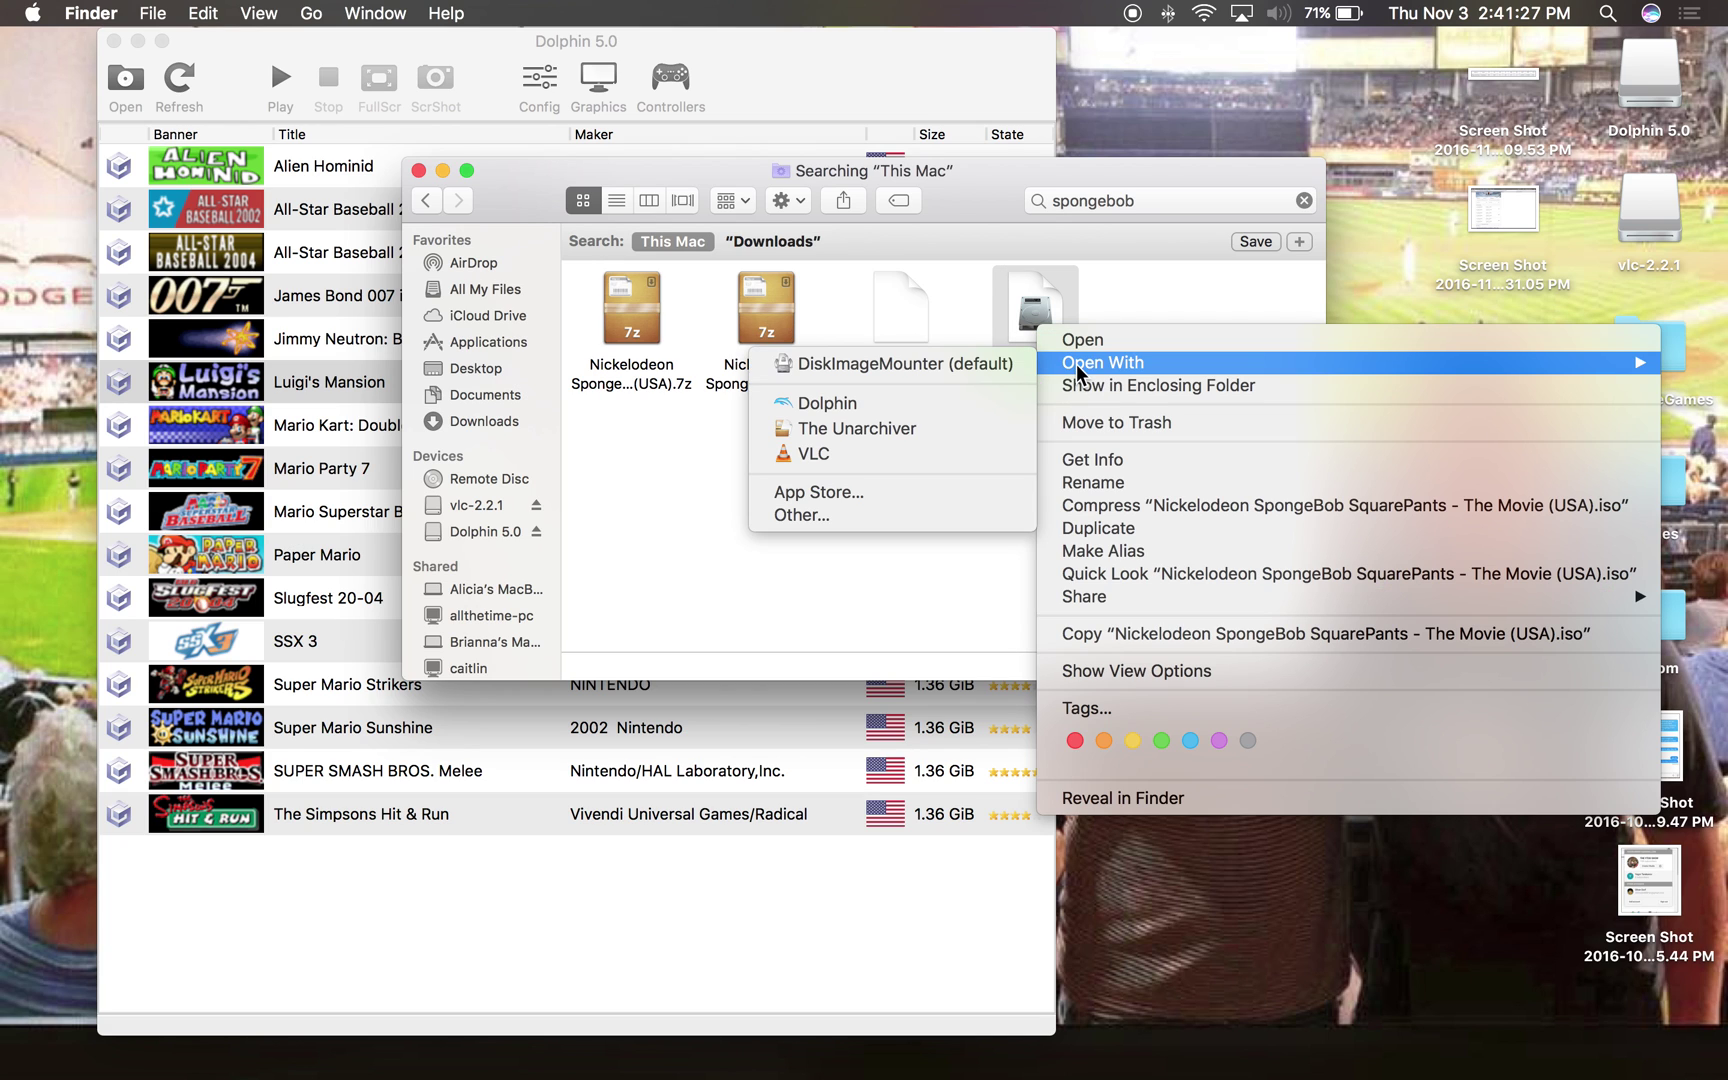
click(945, 400)
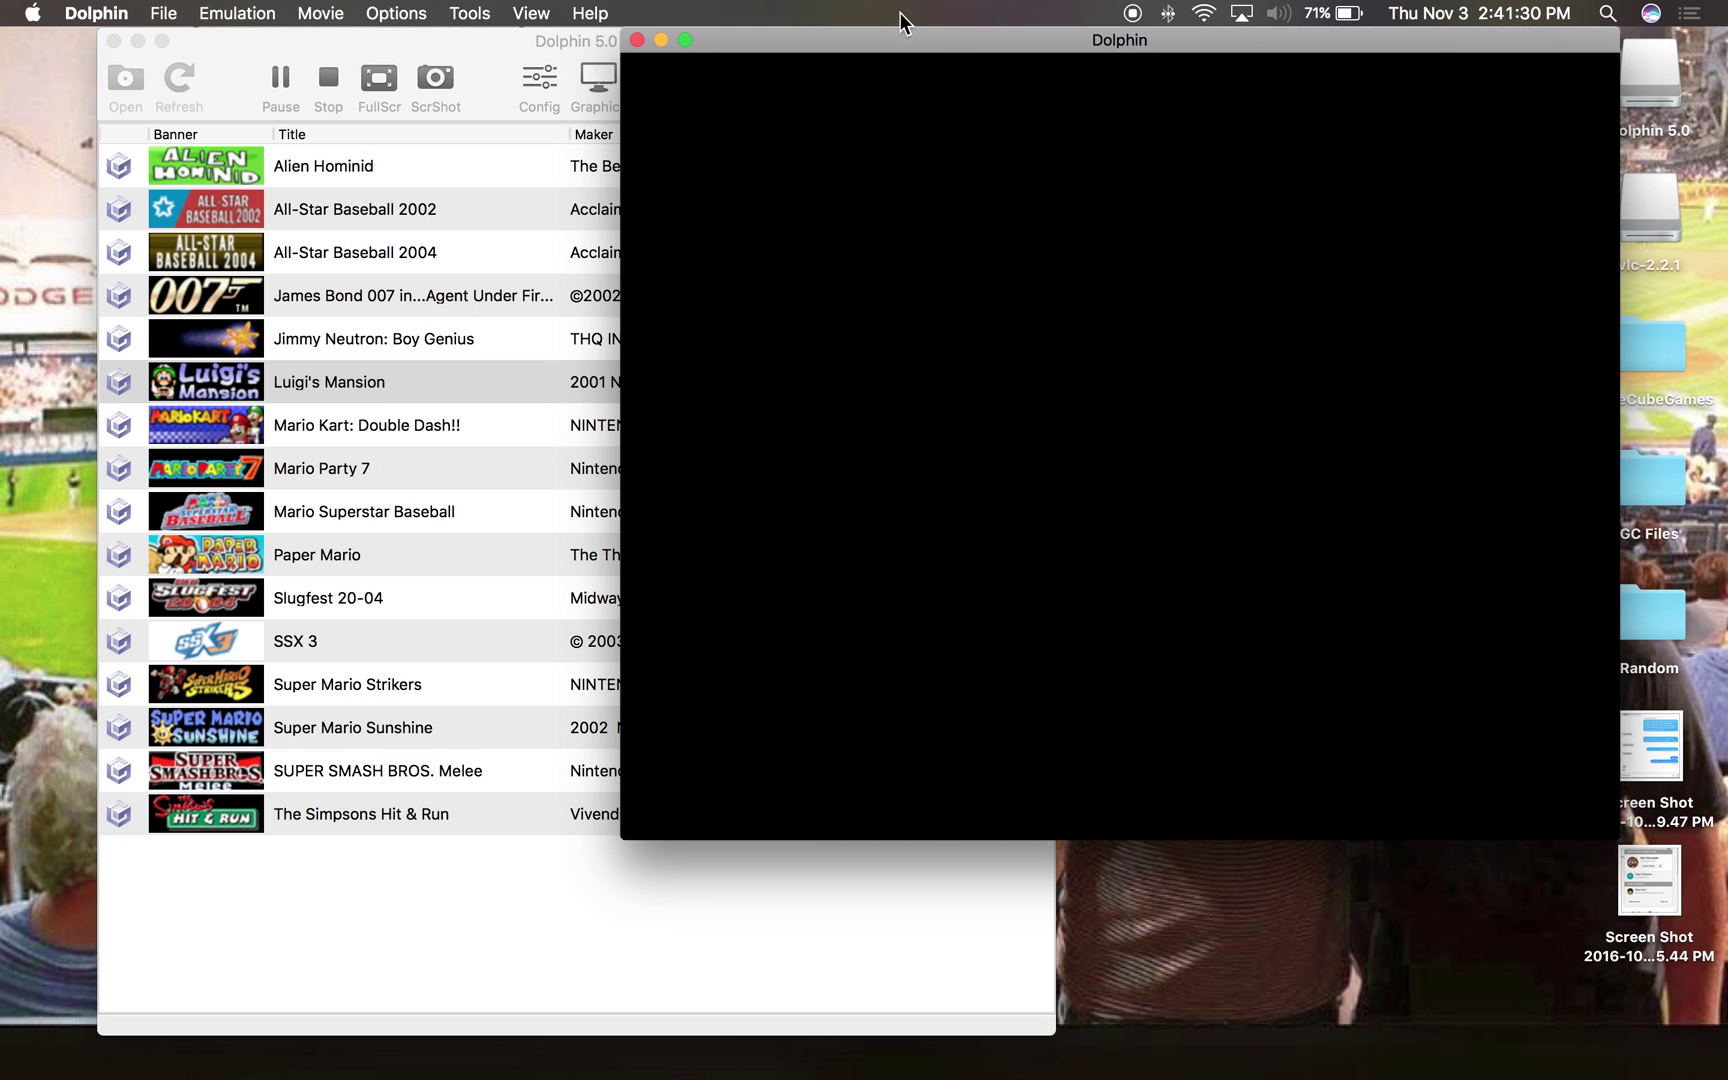
drag(895, 42, 388, 266)
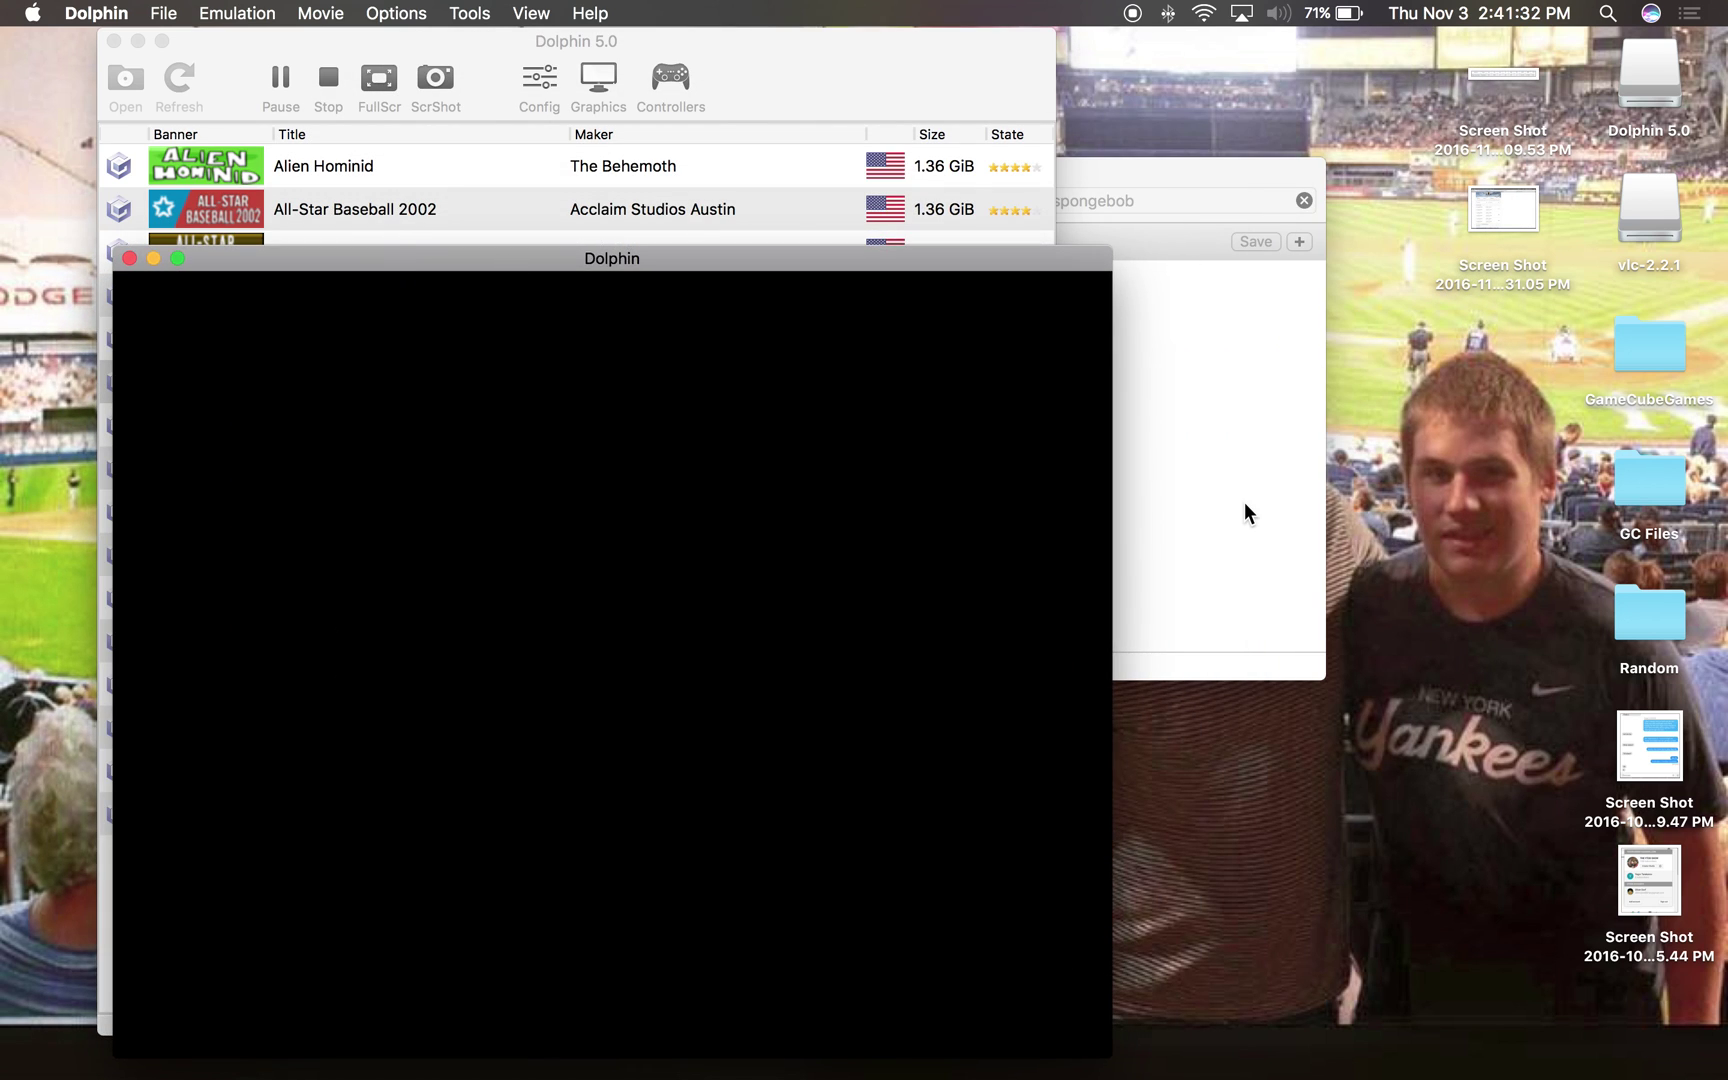
Step: Close the Finder search window and move the running SpongeBob game window higher over the game list
click(1246, 509)
click(418, 170)
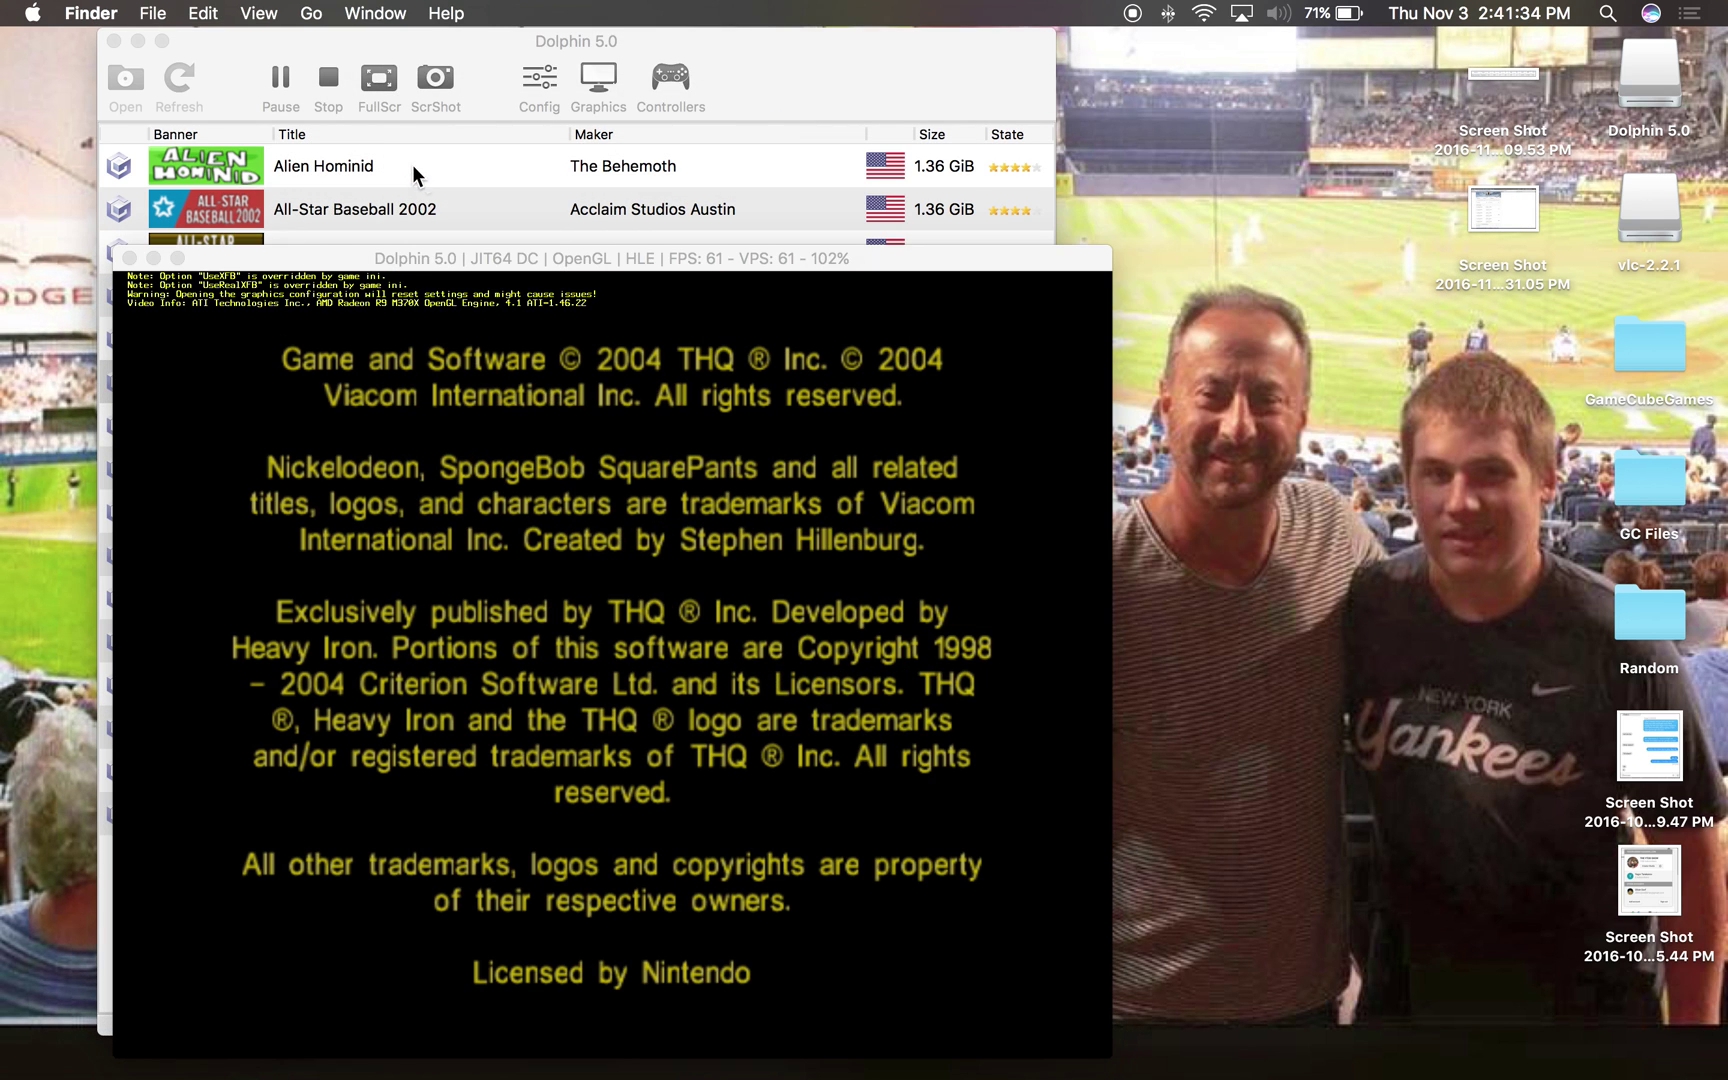
drag(553, 262, 703, 126)
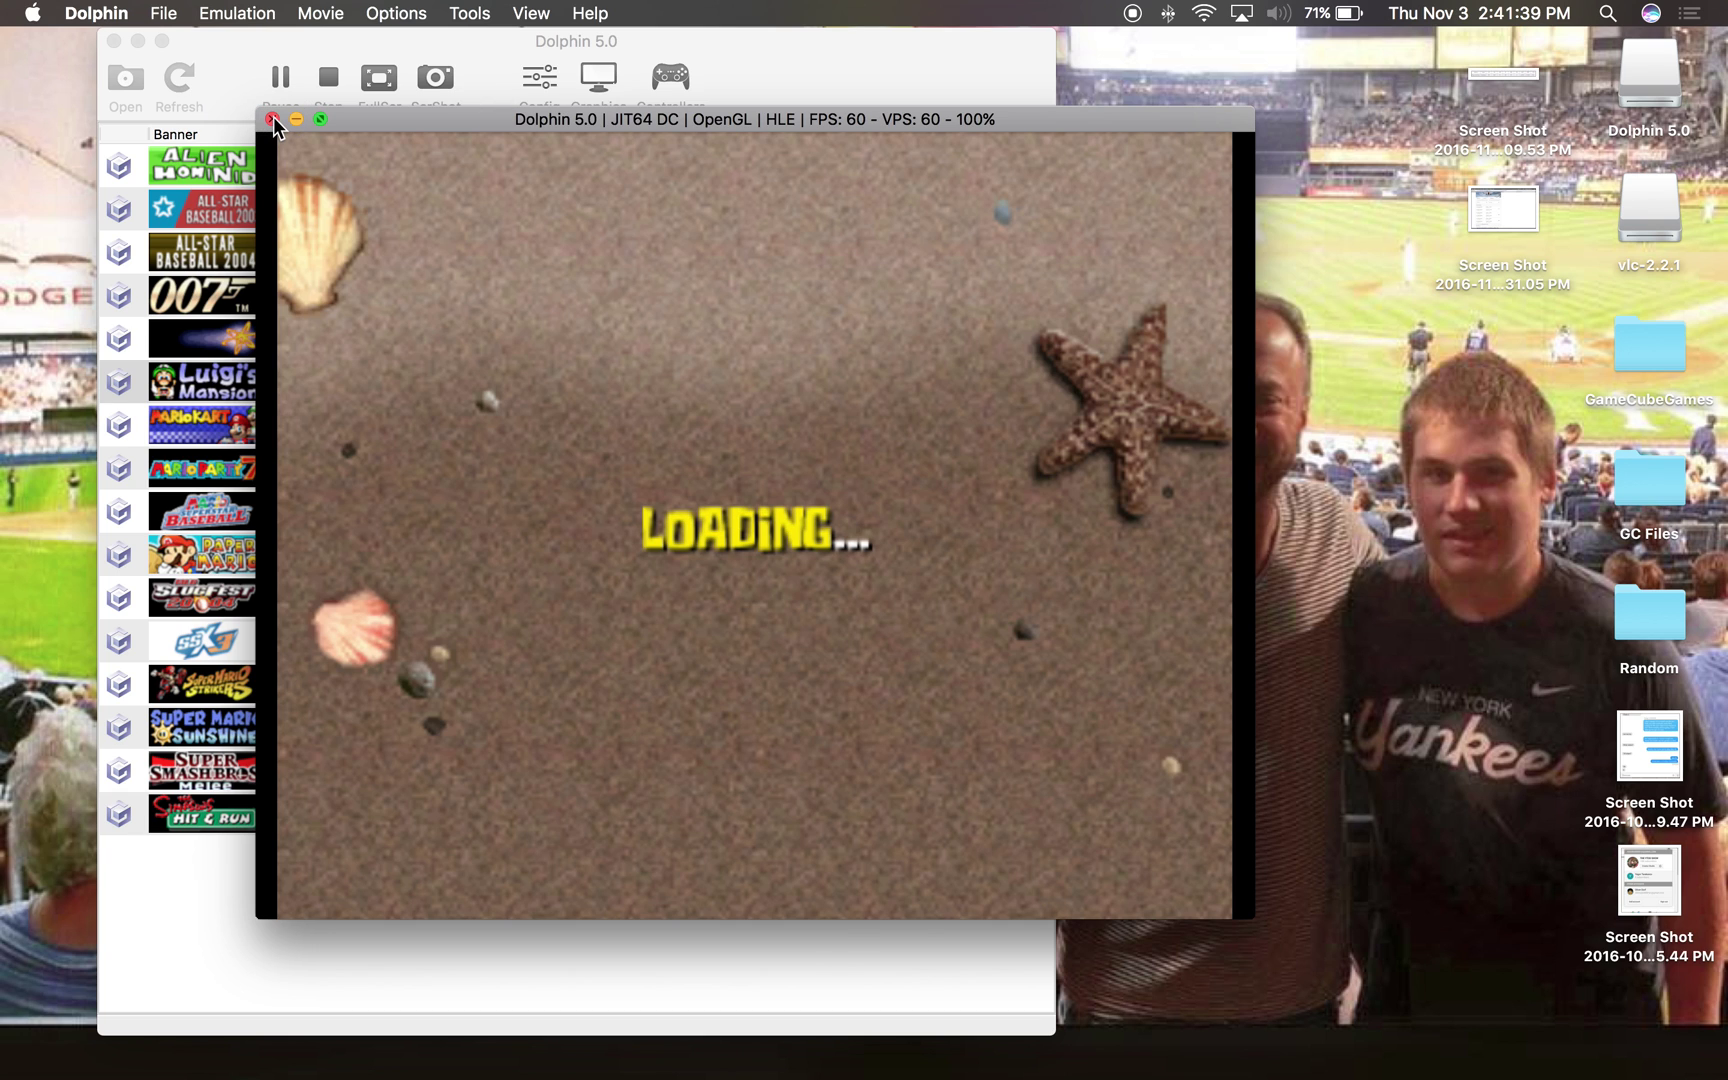
Step: Stop the SpongeBob game, closing its window, and refresh Dolphin's game list
click(273, 119)
key(Return)
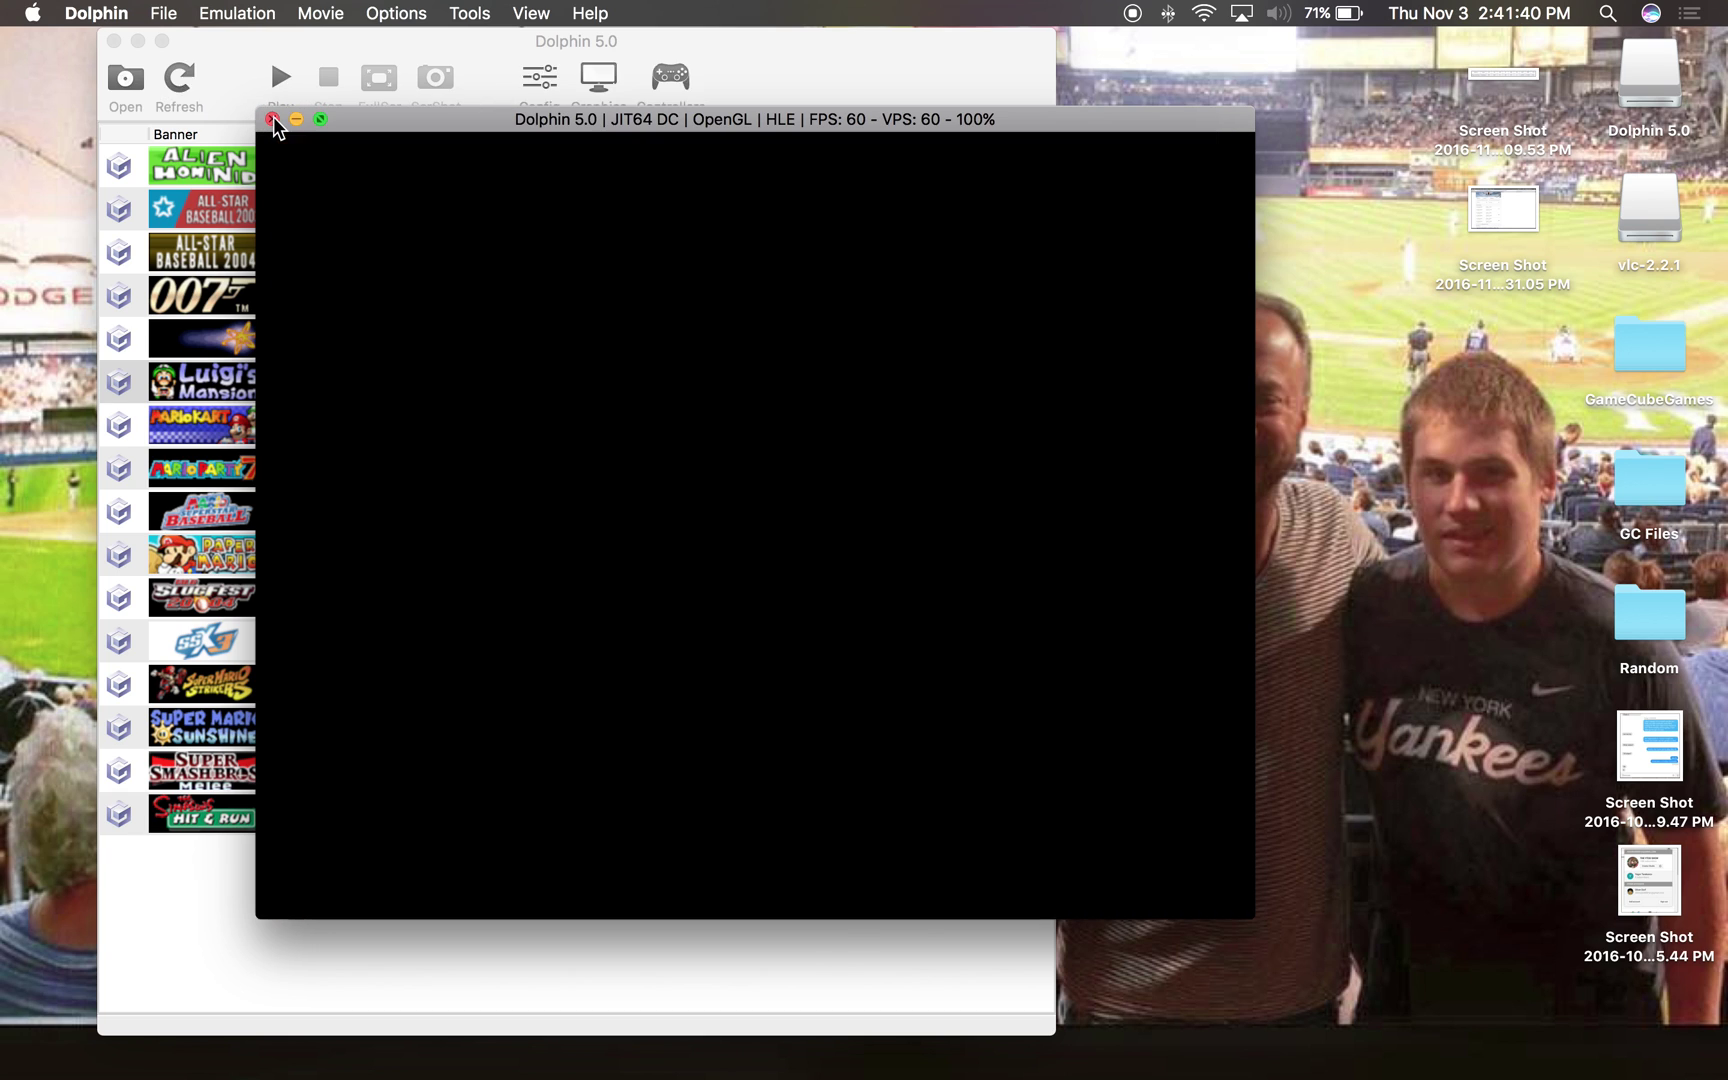
click(177, 76)
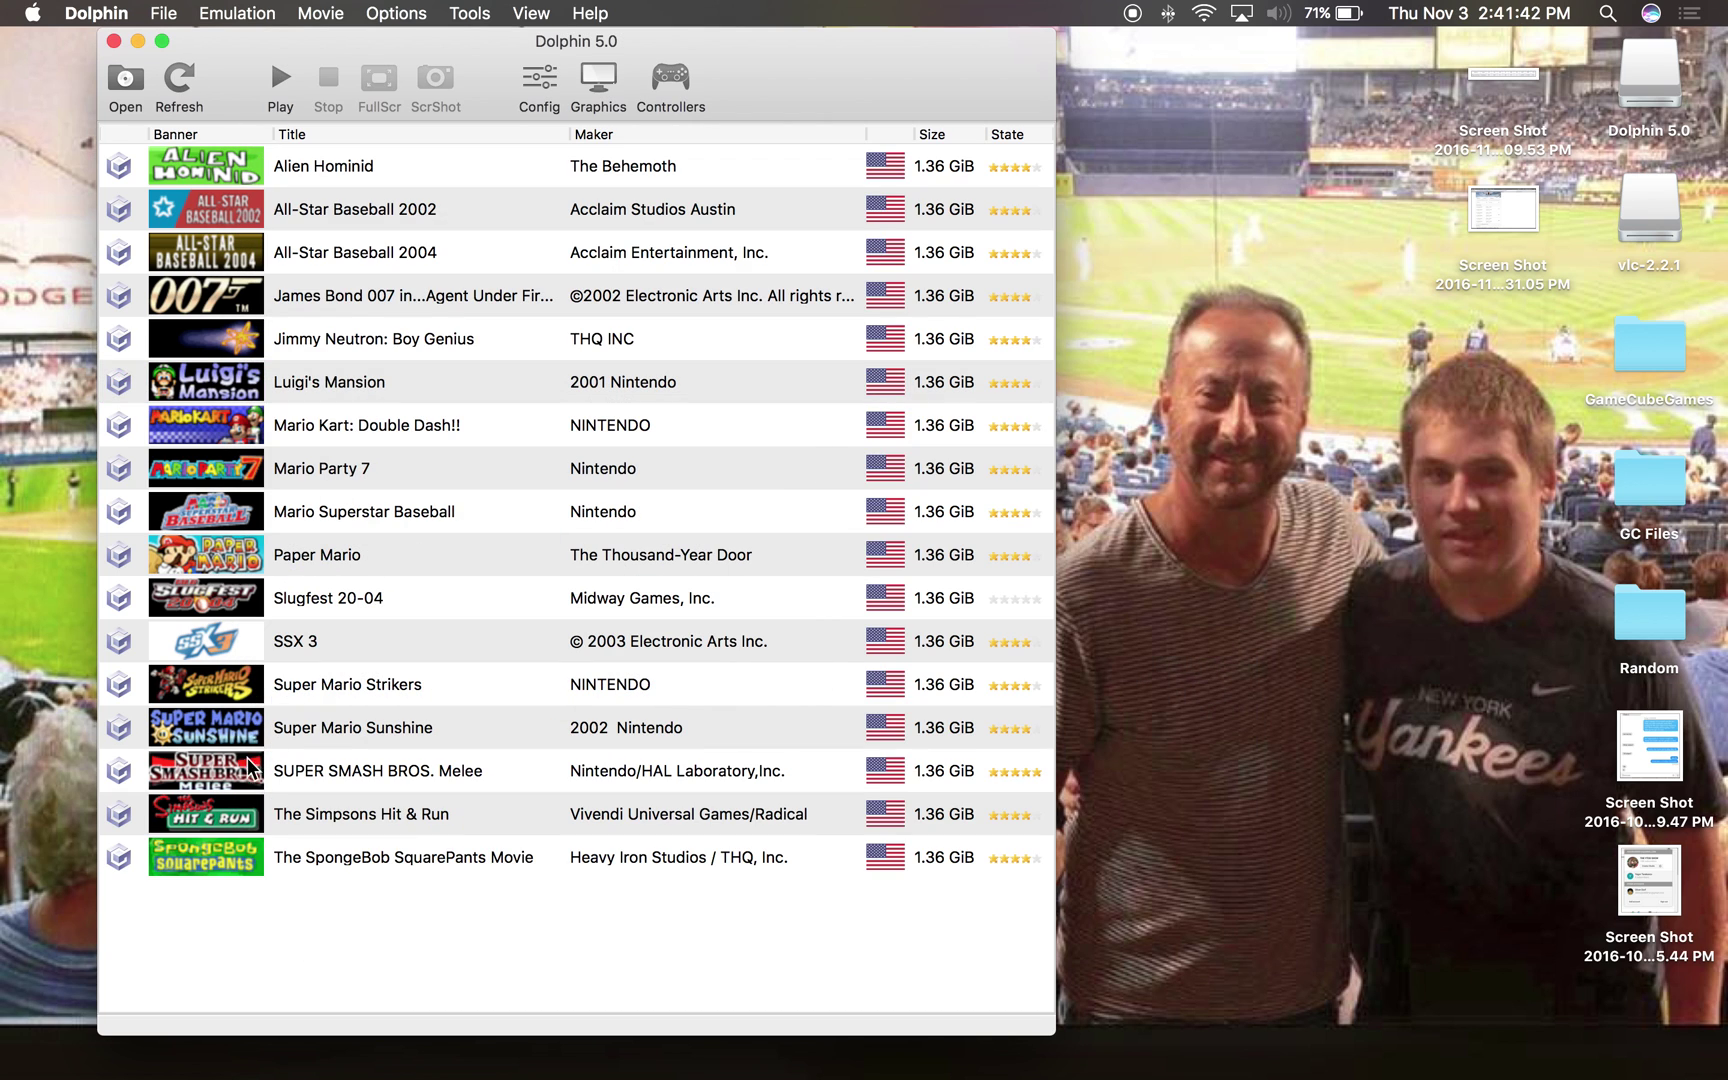
Step: Review the State star ratings in the game list, checking The SpongeBob SquarePants Movie, Alien Hominid and Slugfest 20-04
click(251, 850)
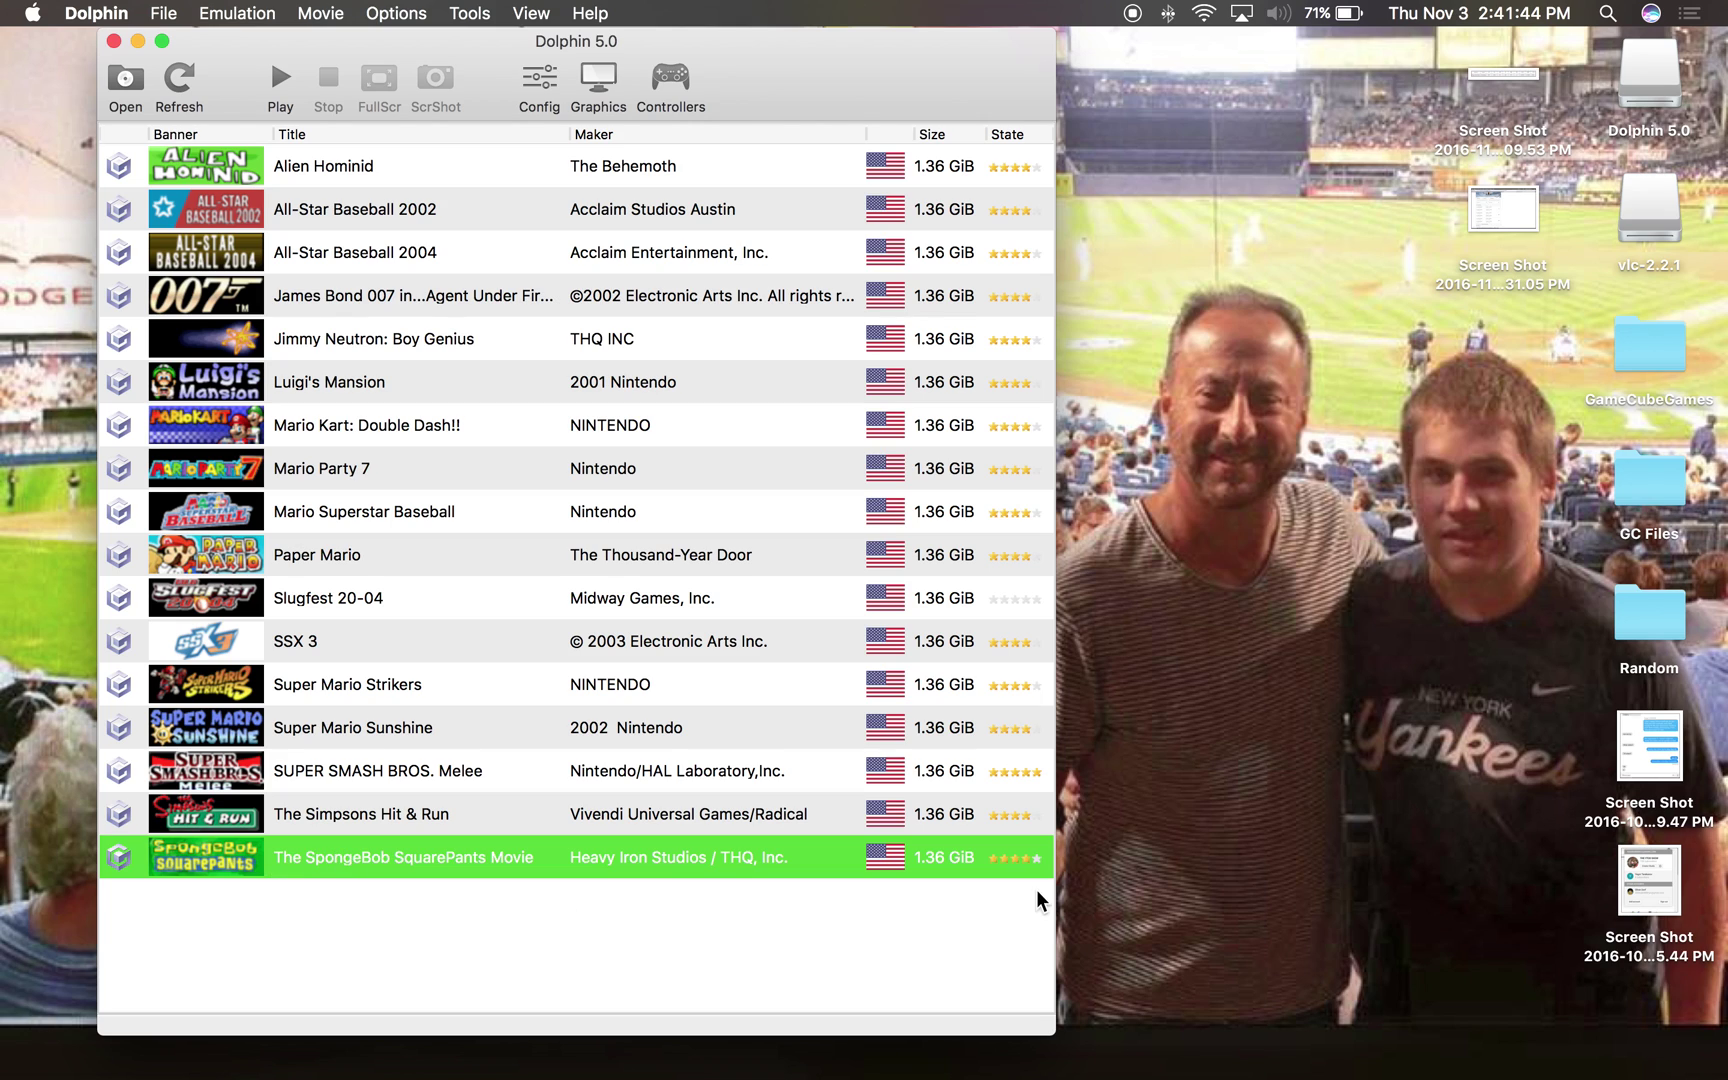
double_click(1040, 858)
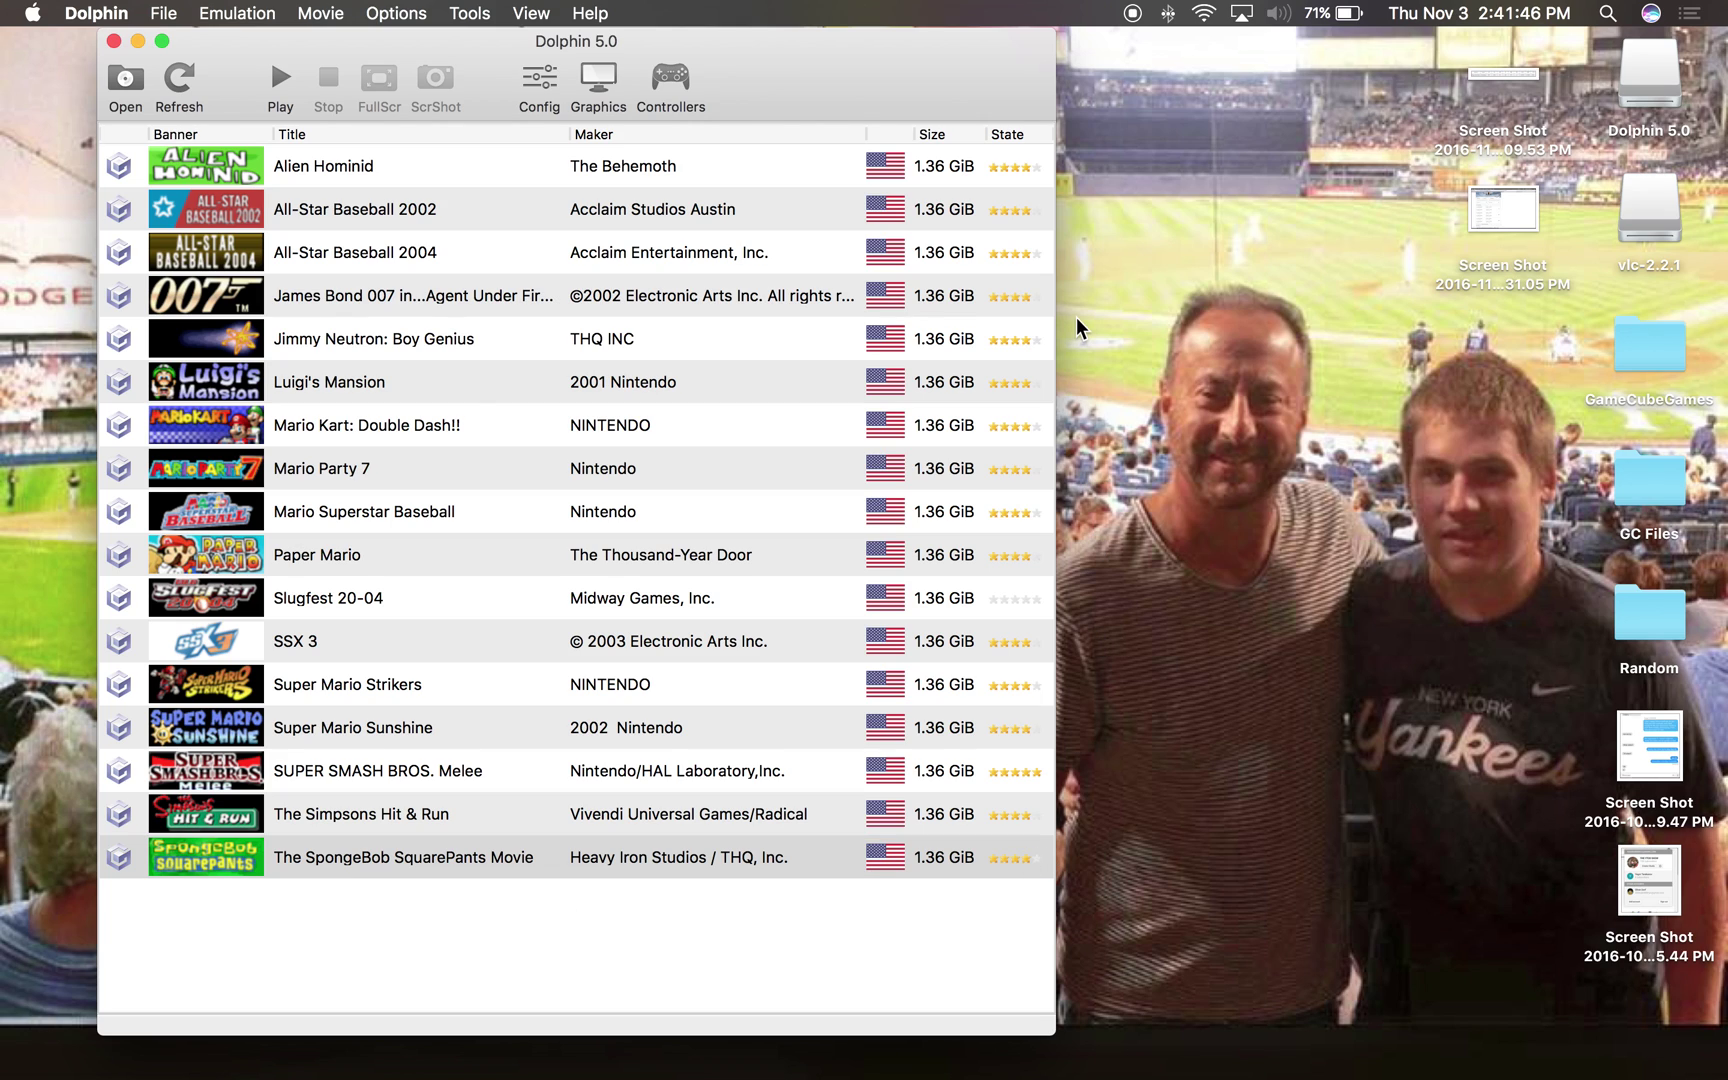
double_click(1027, 159)
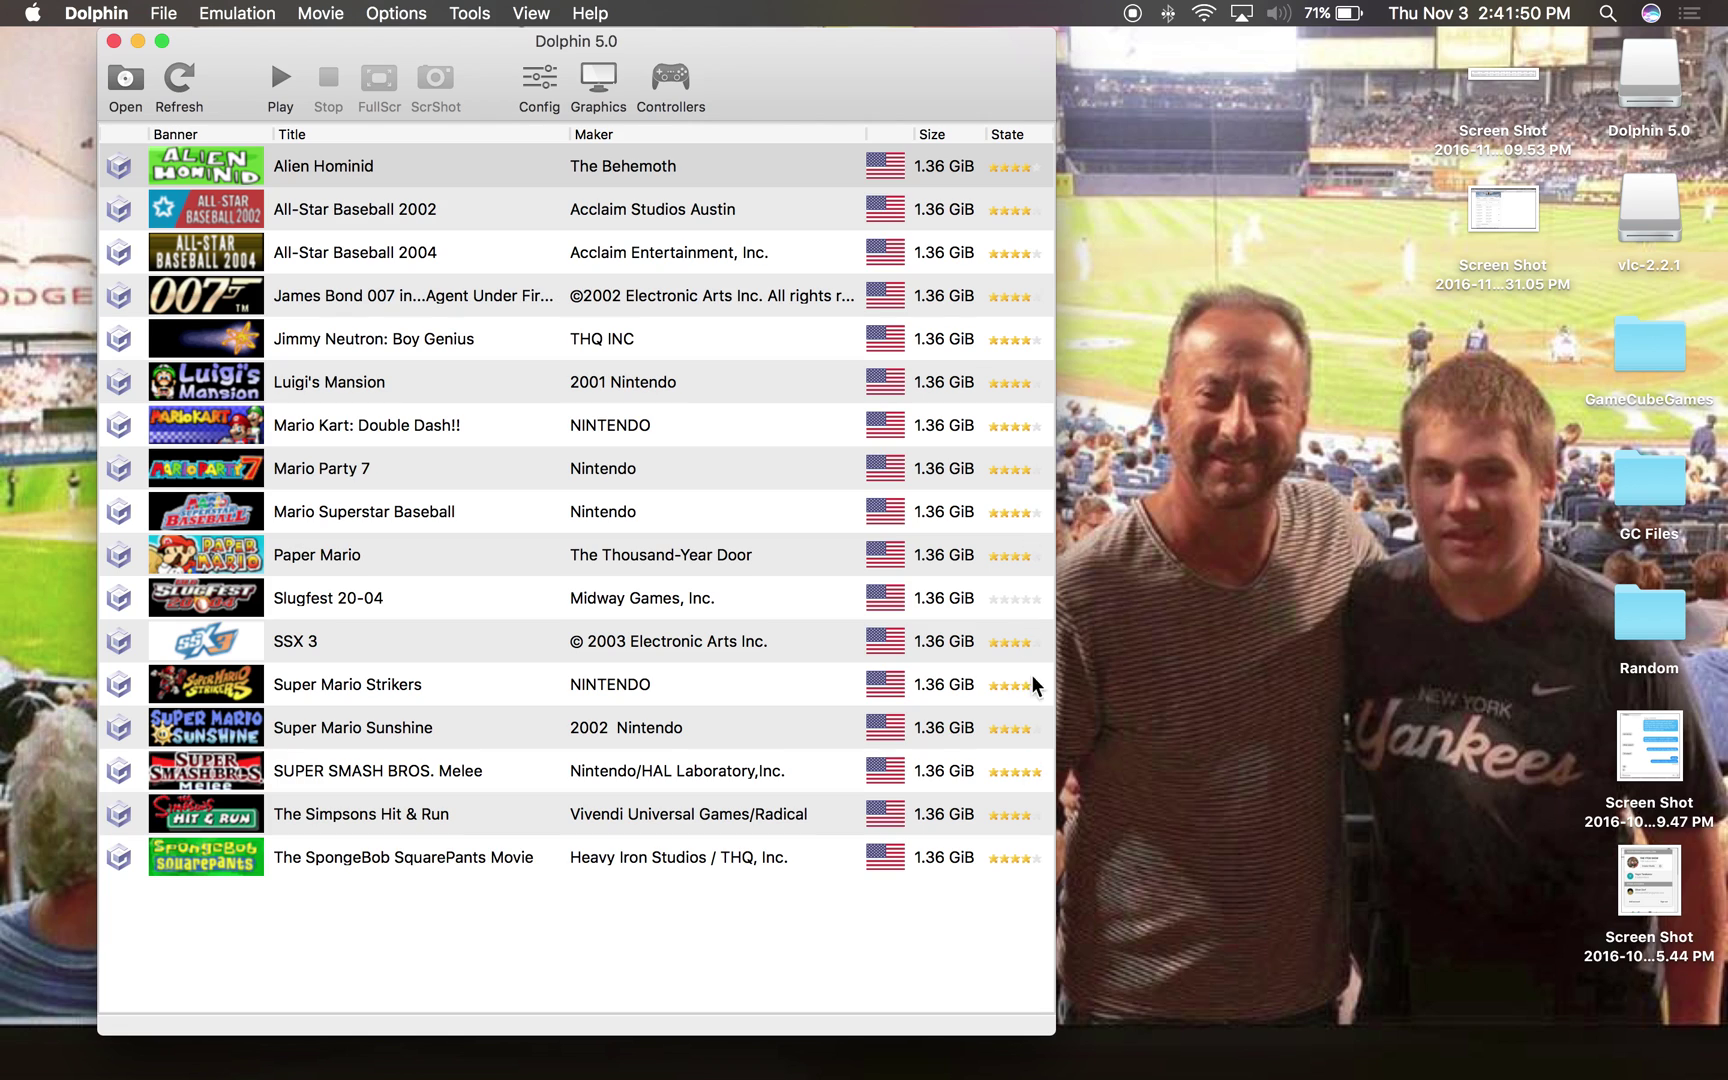
click(995, 590)
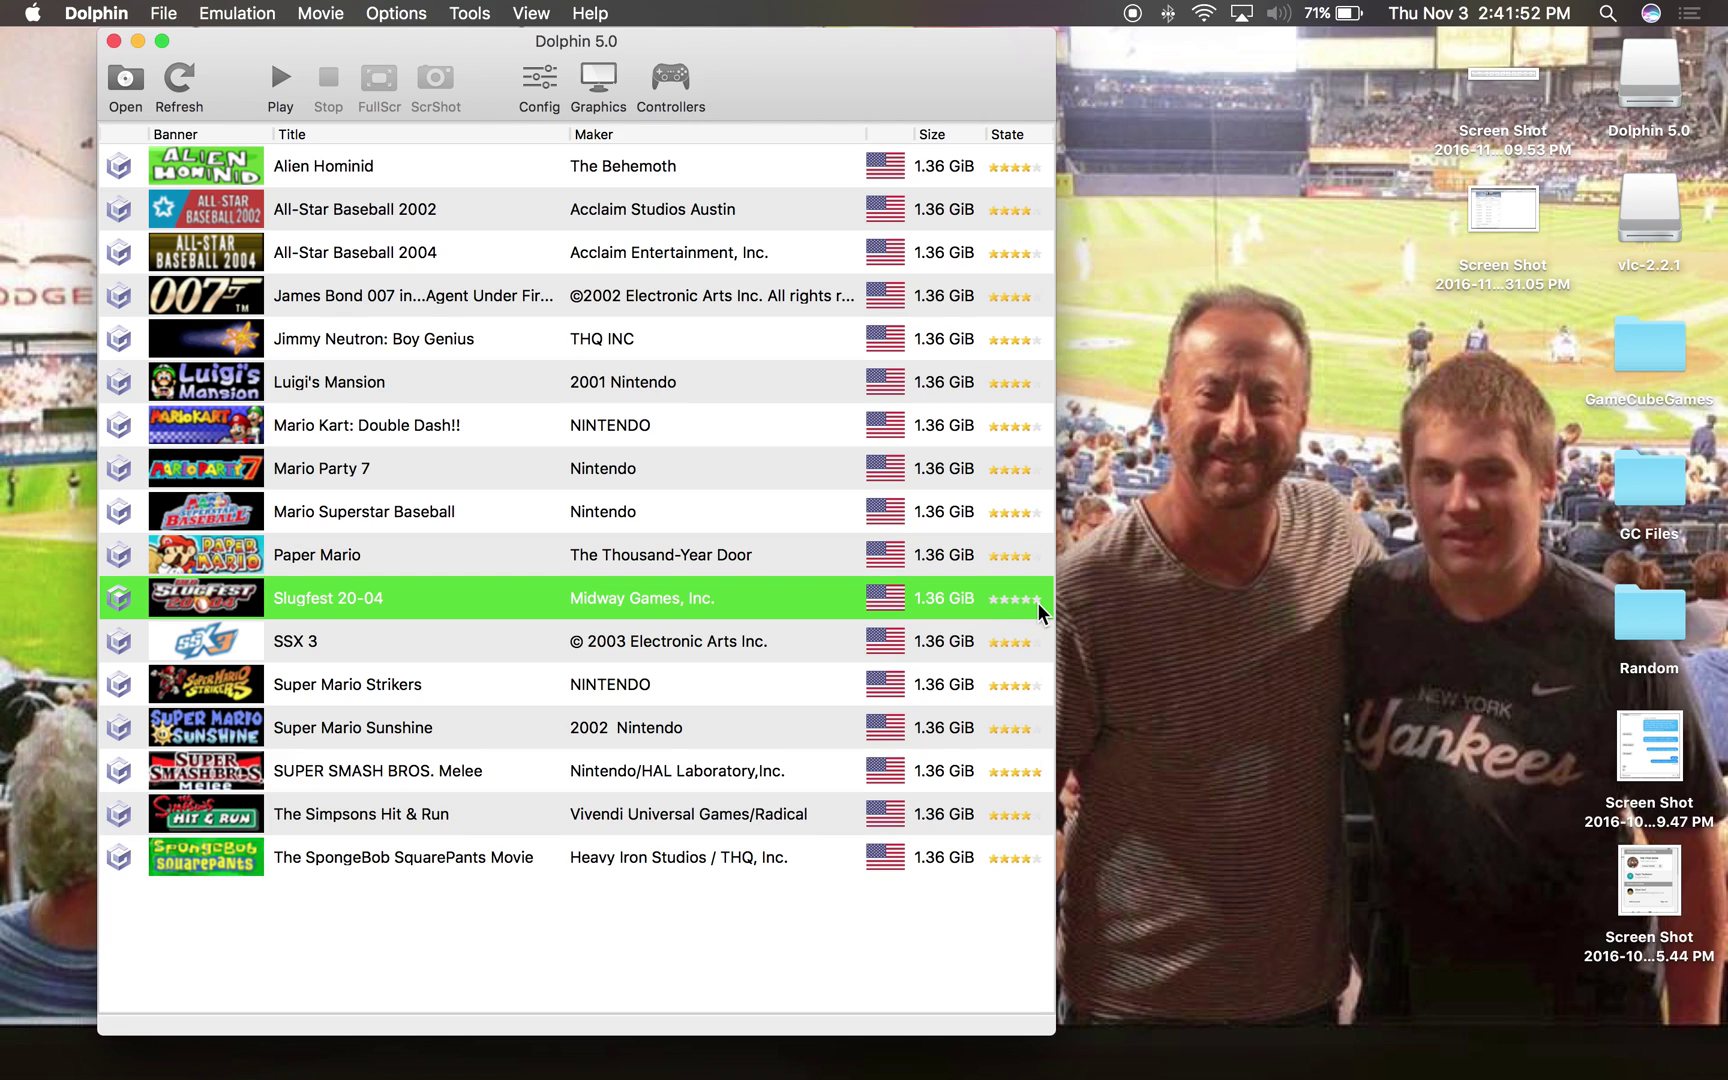
double_click(953, 617)
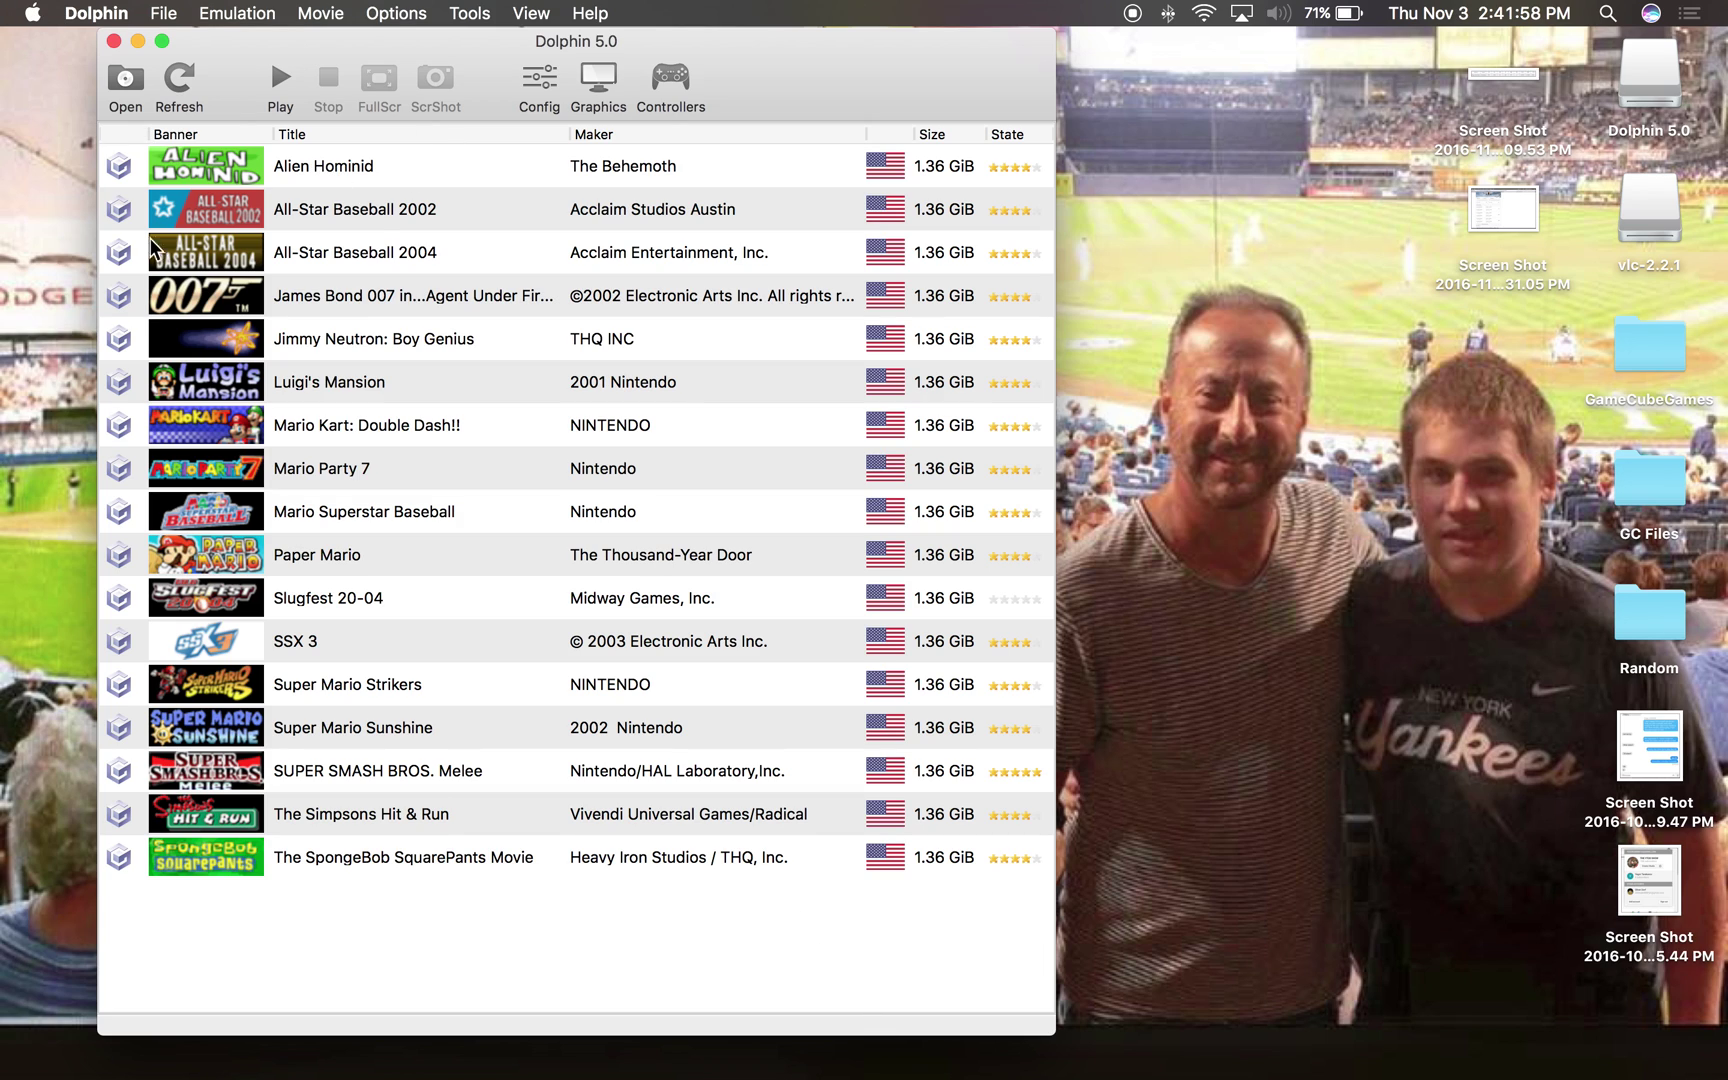
click(236, 13)
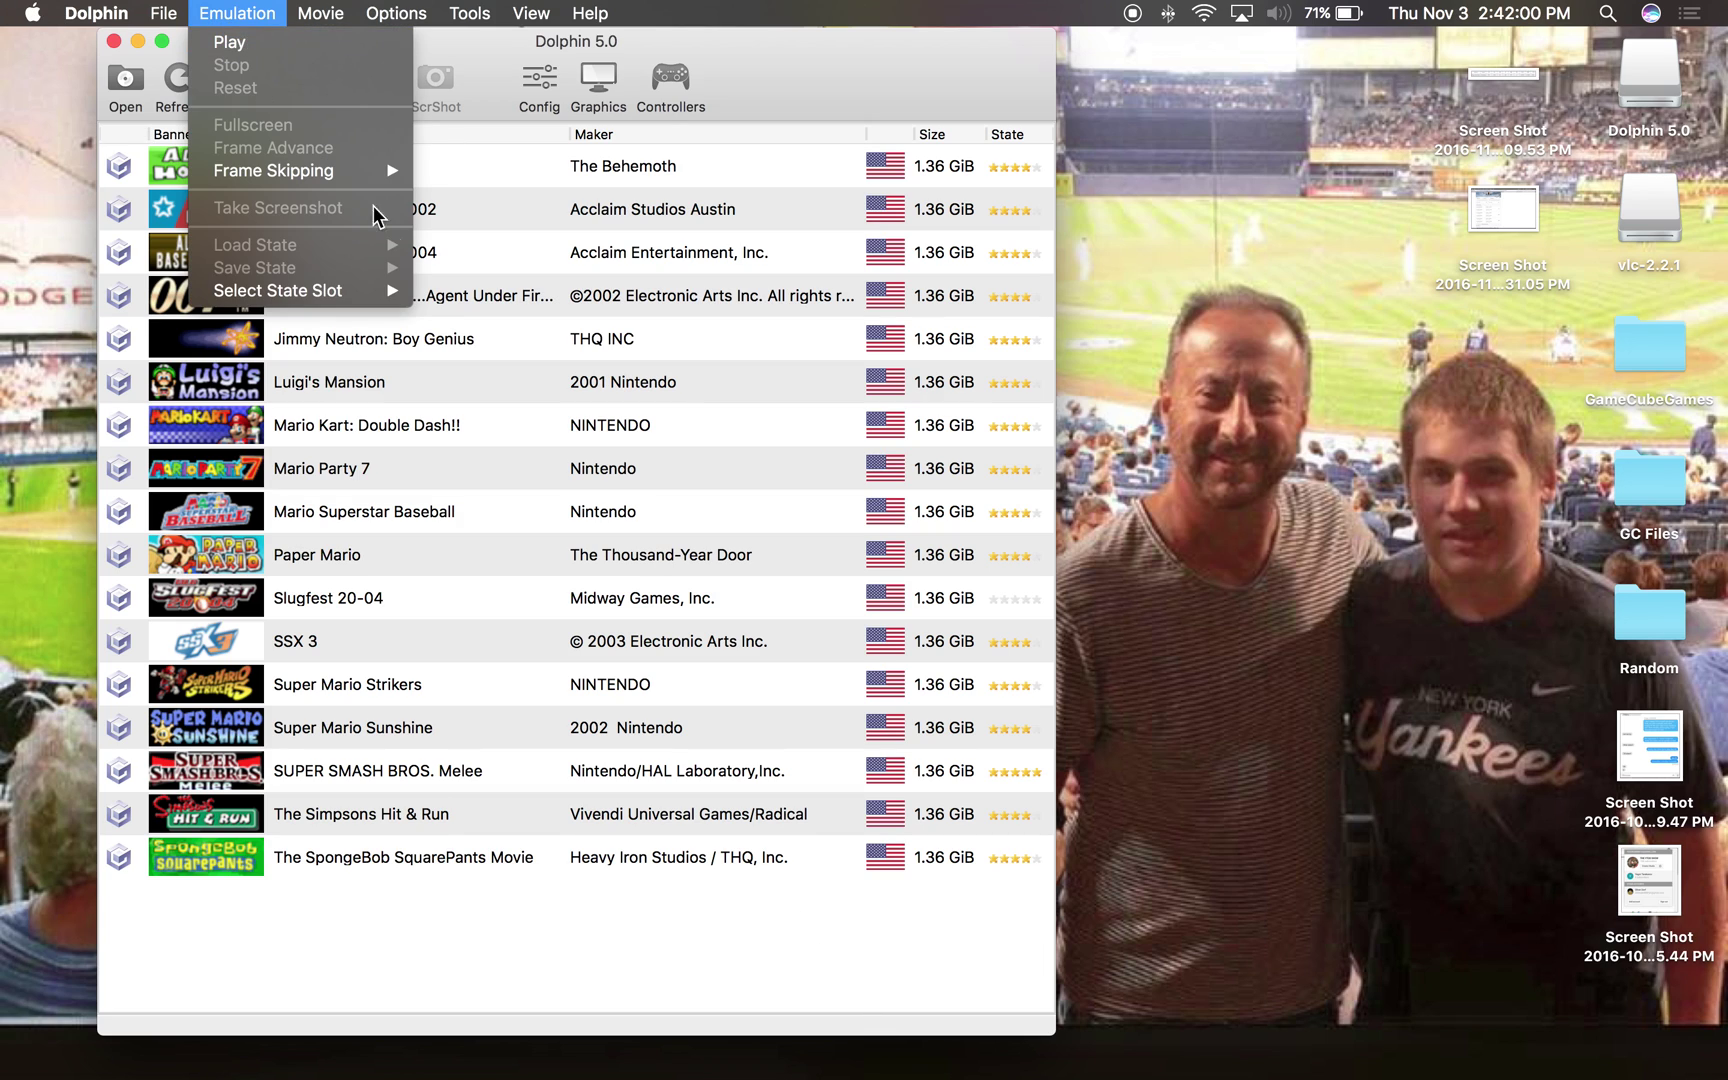
click(424, 298)
drag(856, 73, 857, 10)
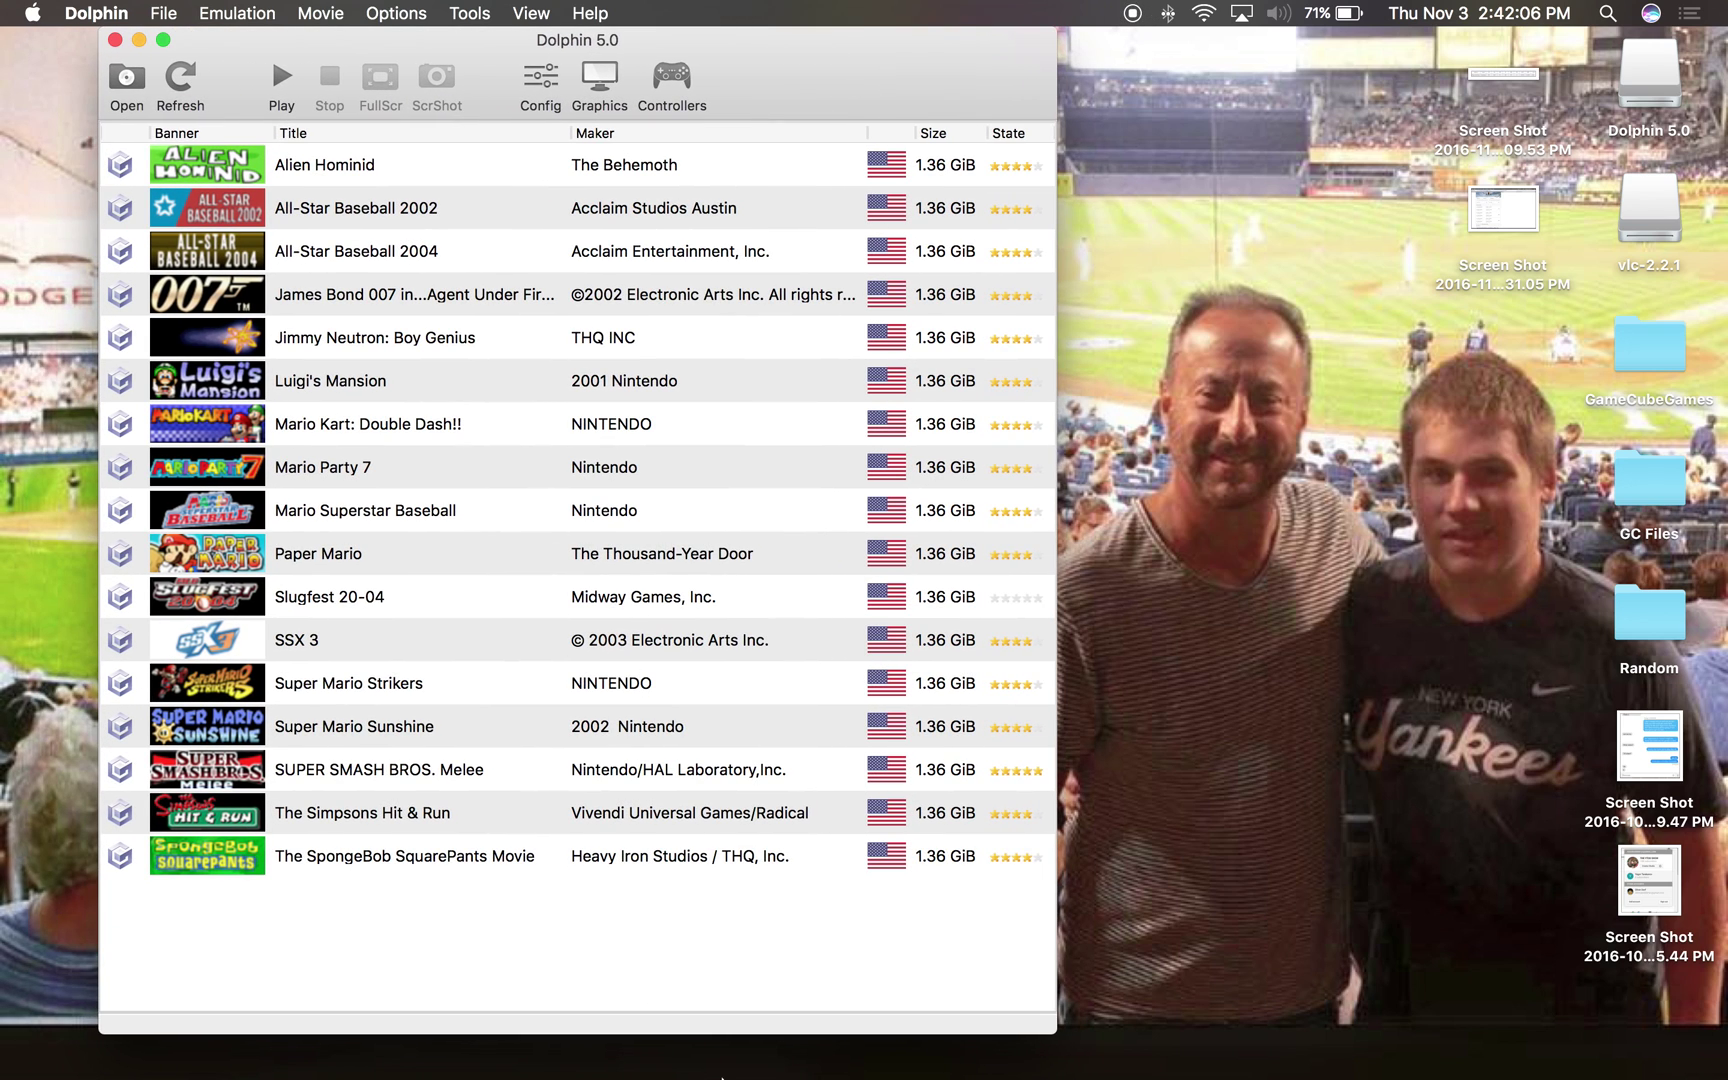
Step: Restore the minimized Safari window and review the Dolphin download page and Emuparadise's GameCube ISO page, including its recommendations
mouse_move(700, 1072)
click(1490, 1072)
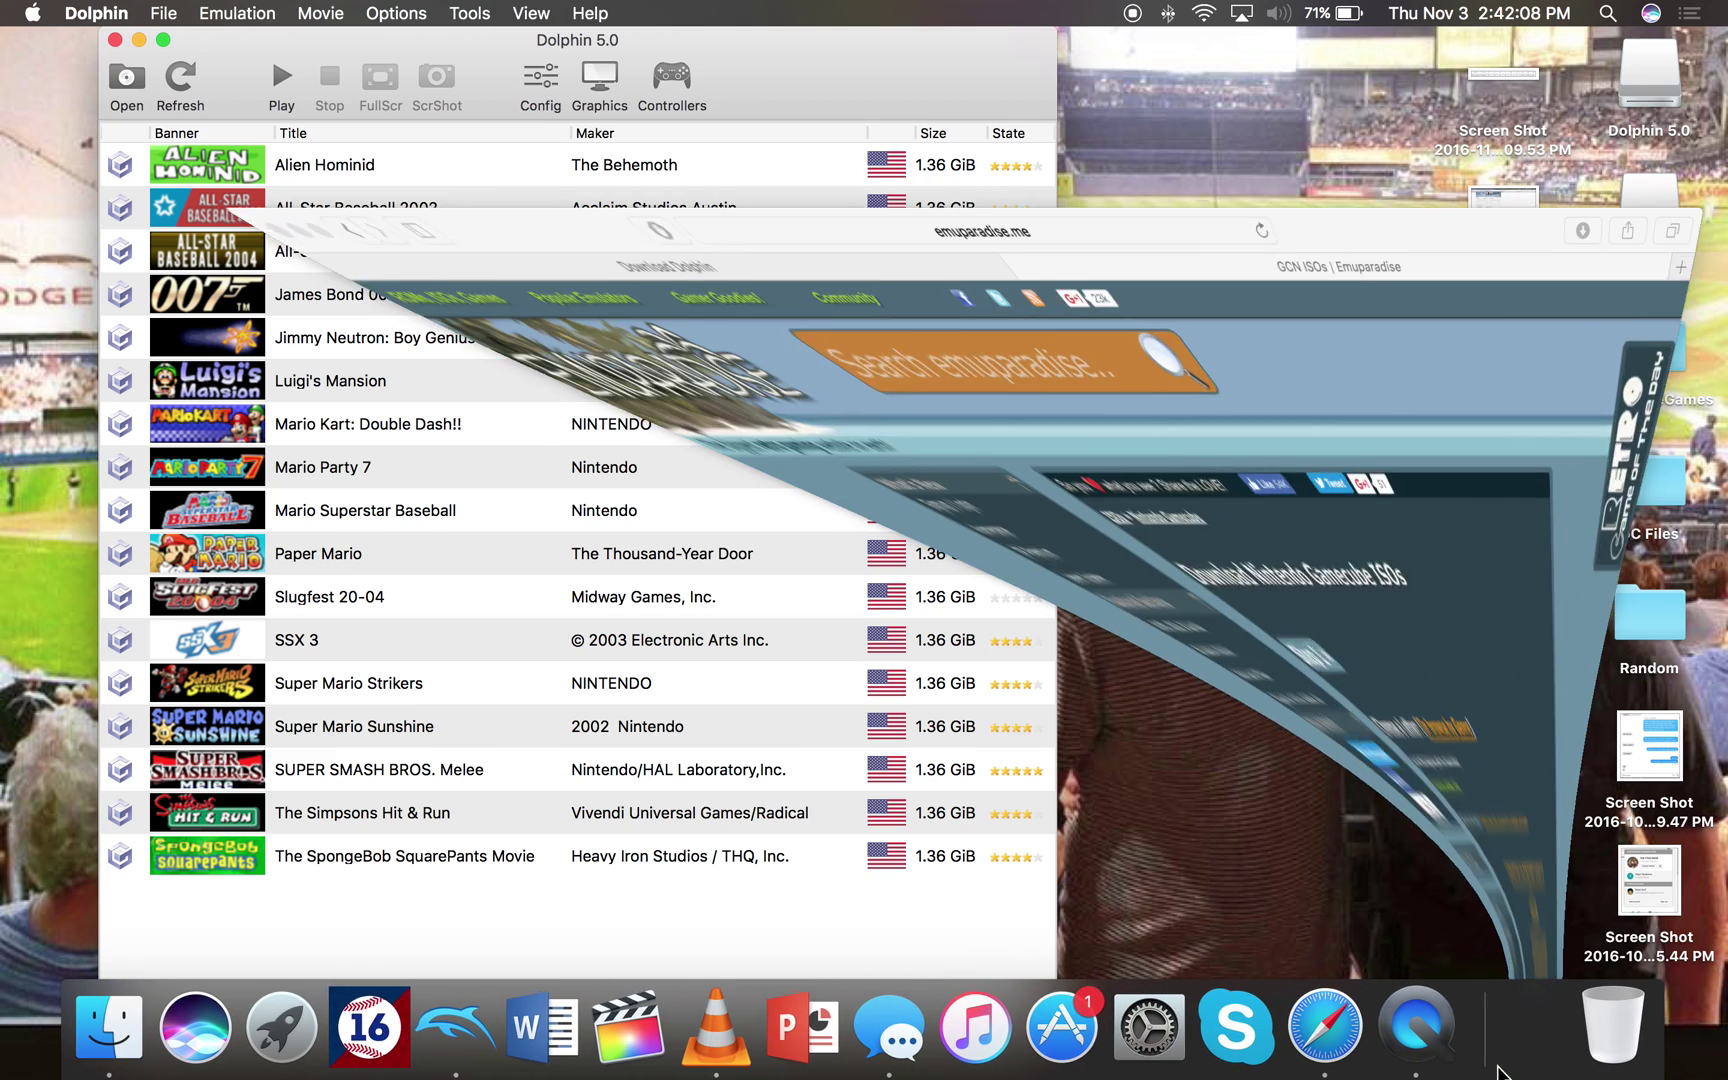
click(563, 76)
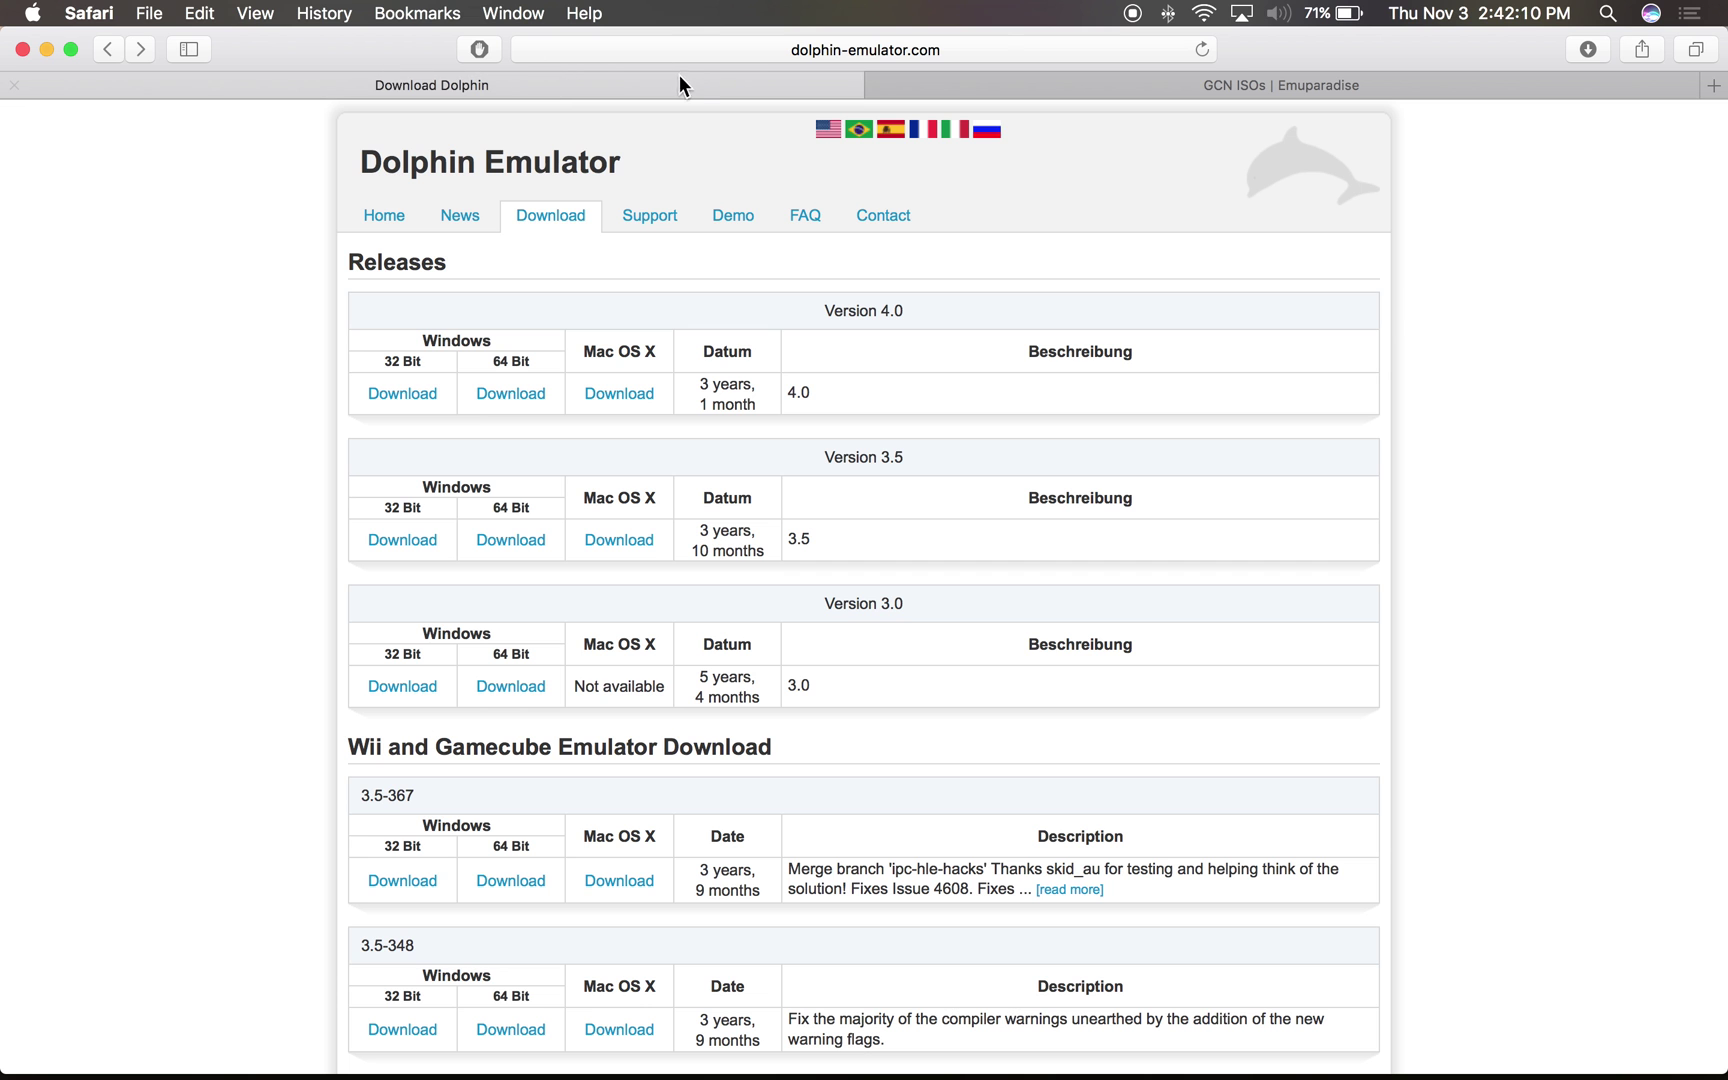
click(1125, 86)
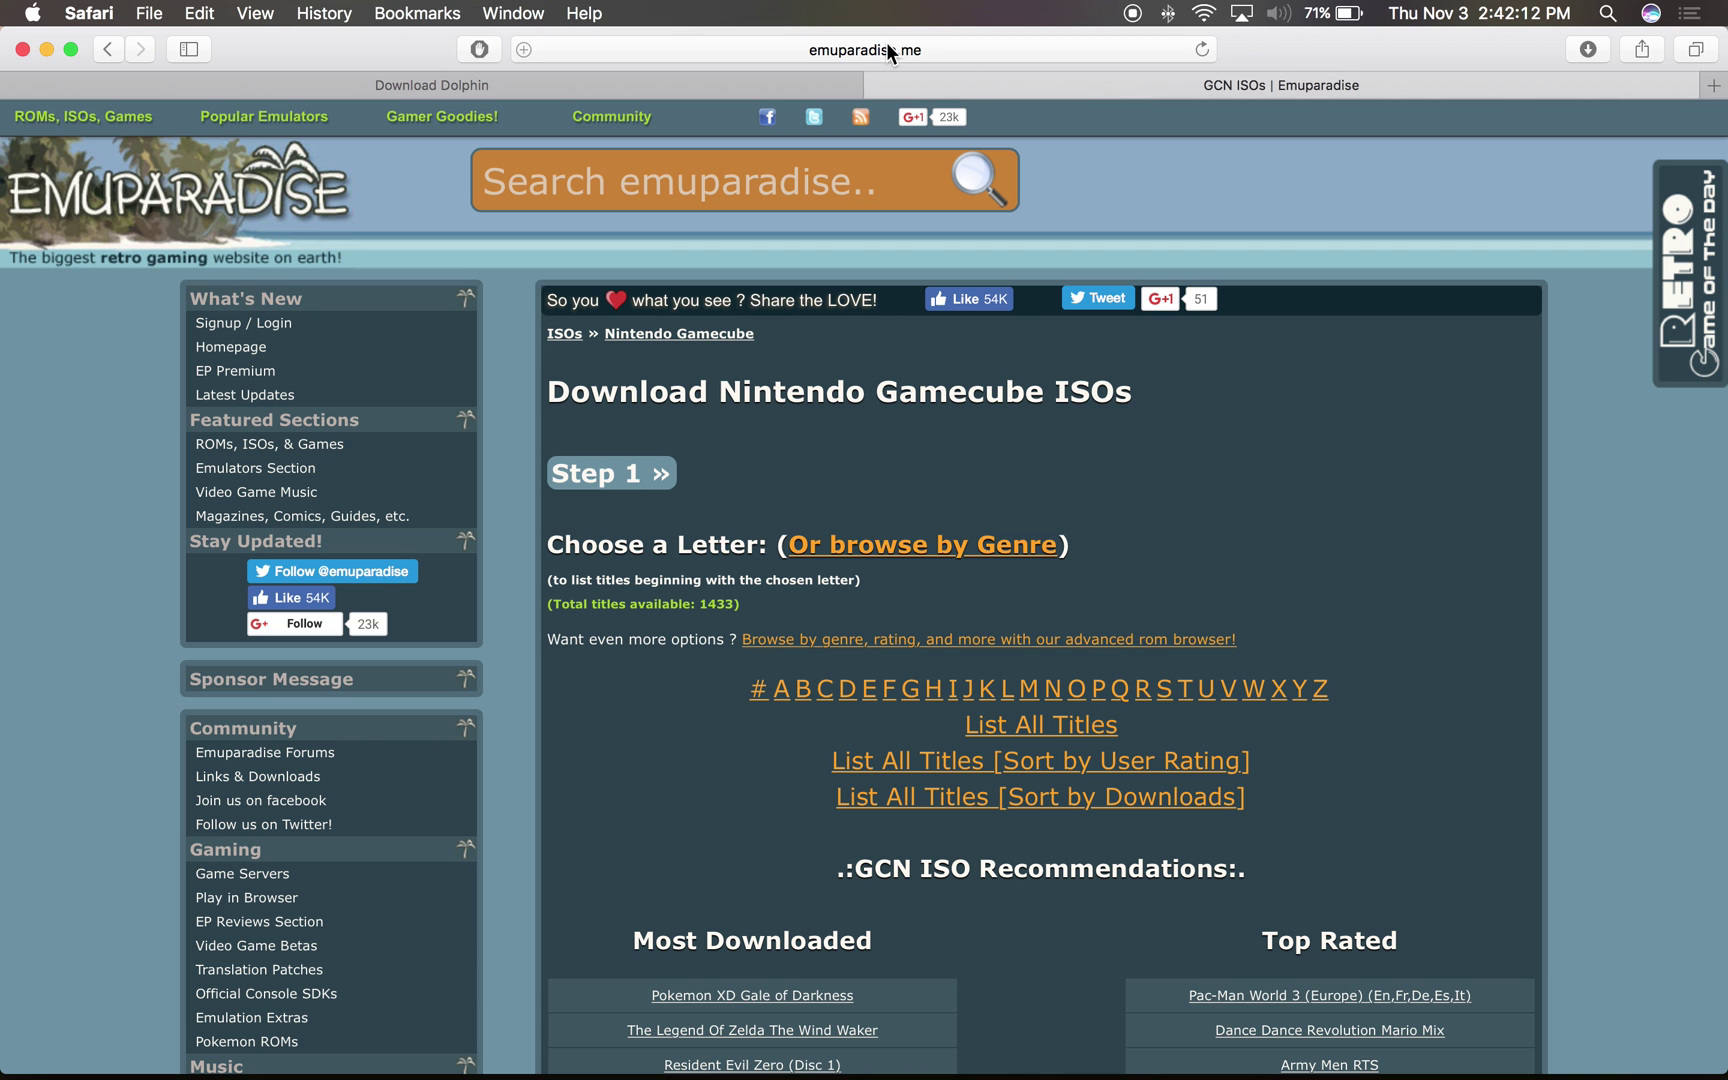
click(703, 88)
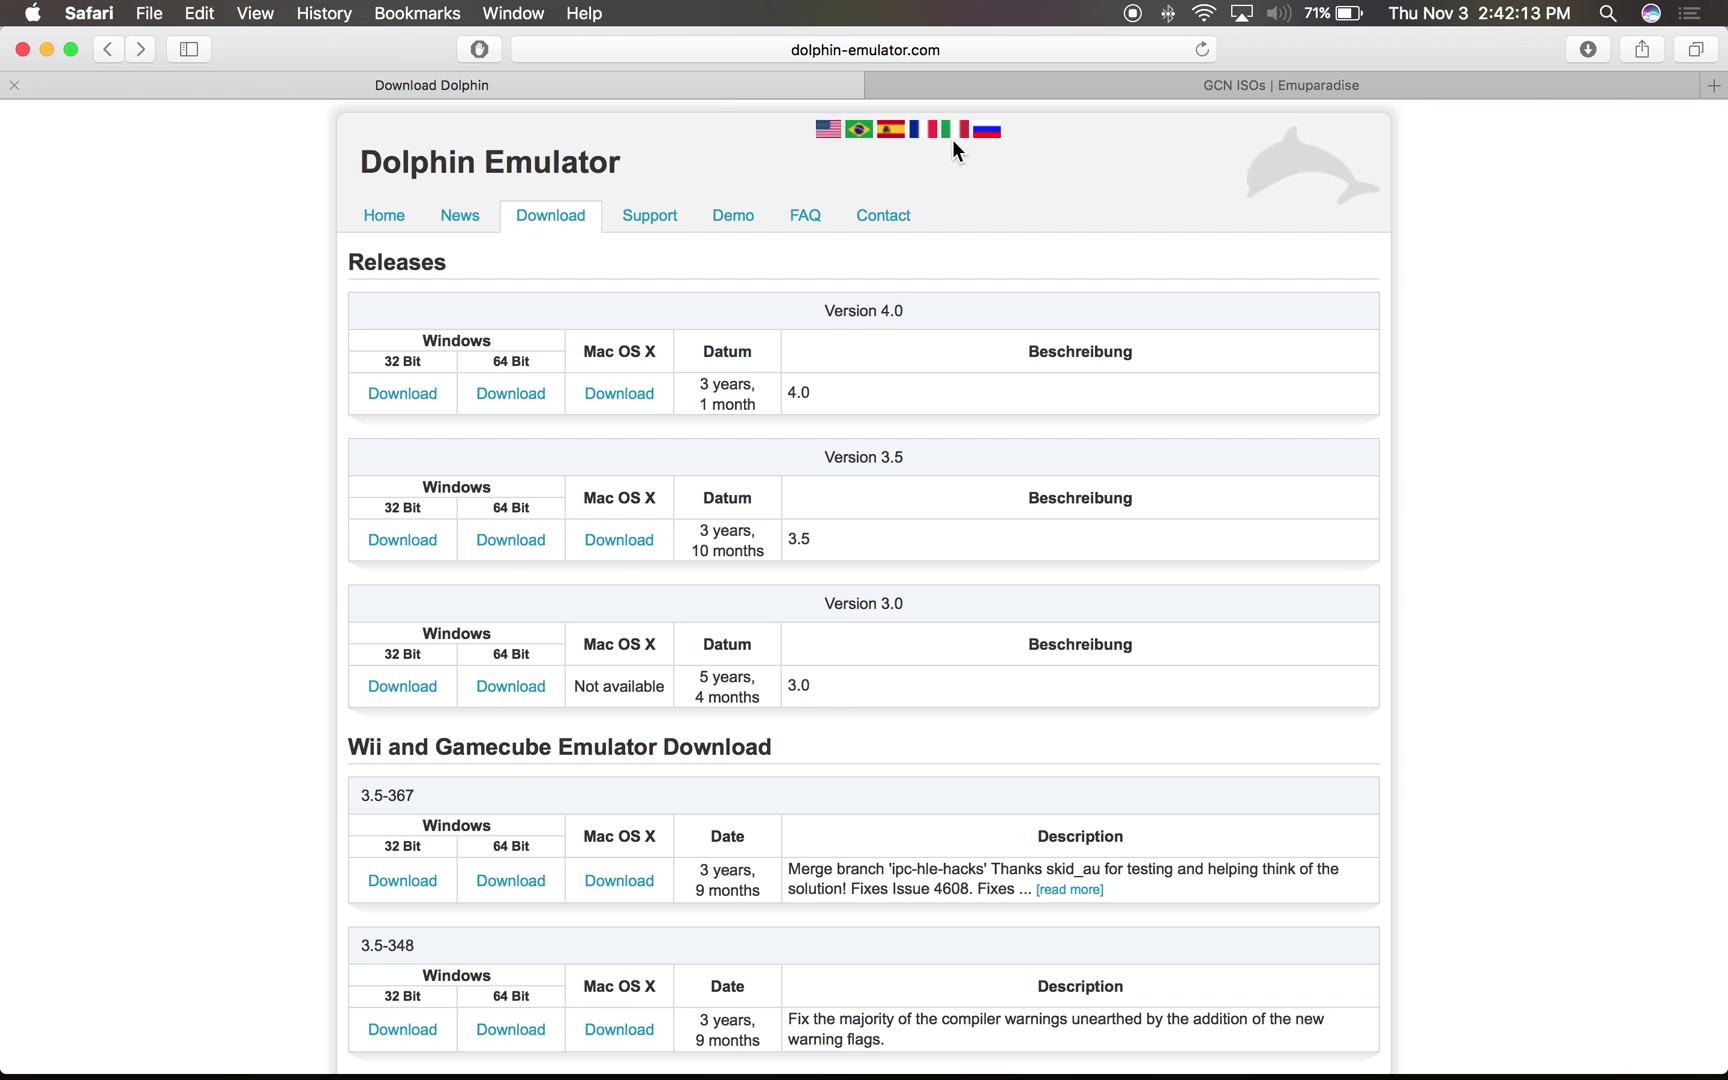
click(1021, 86)
scroll(655, 275, down, 10)
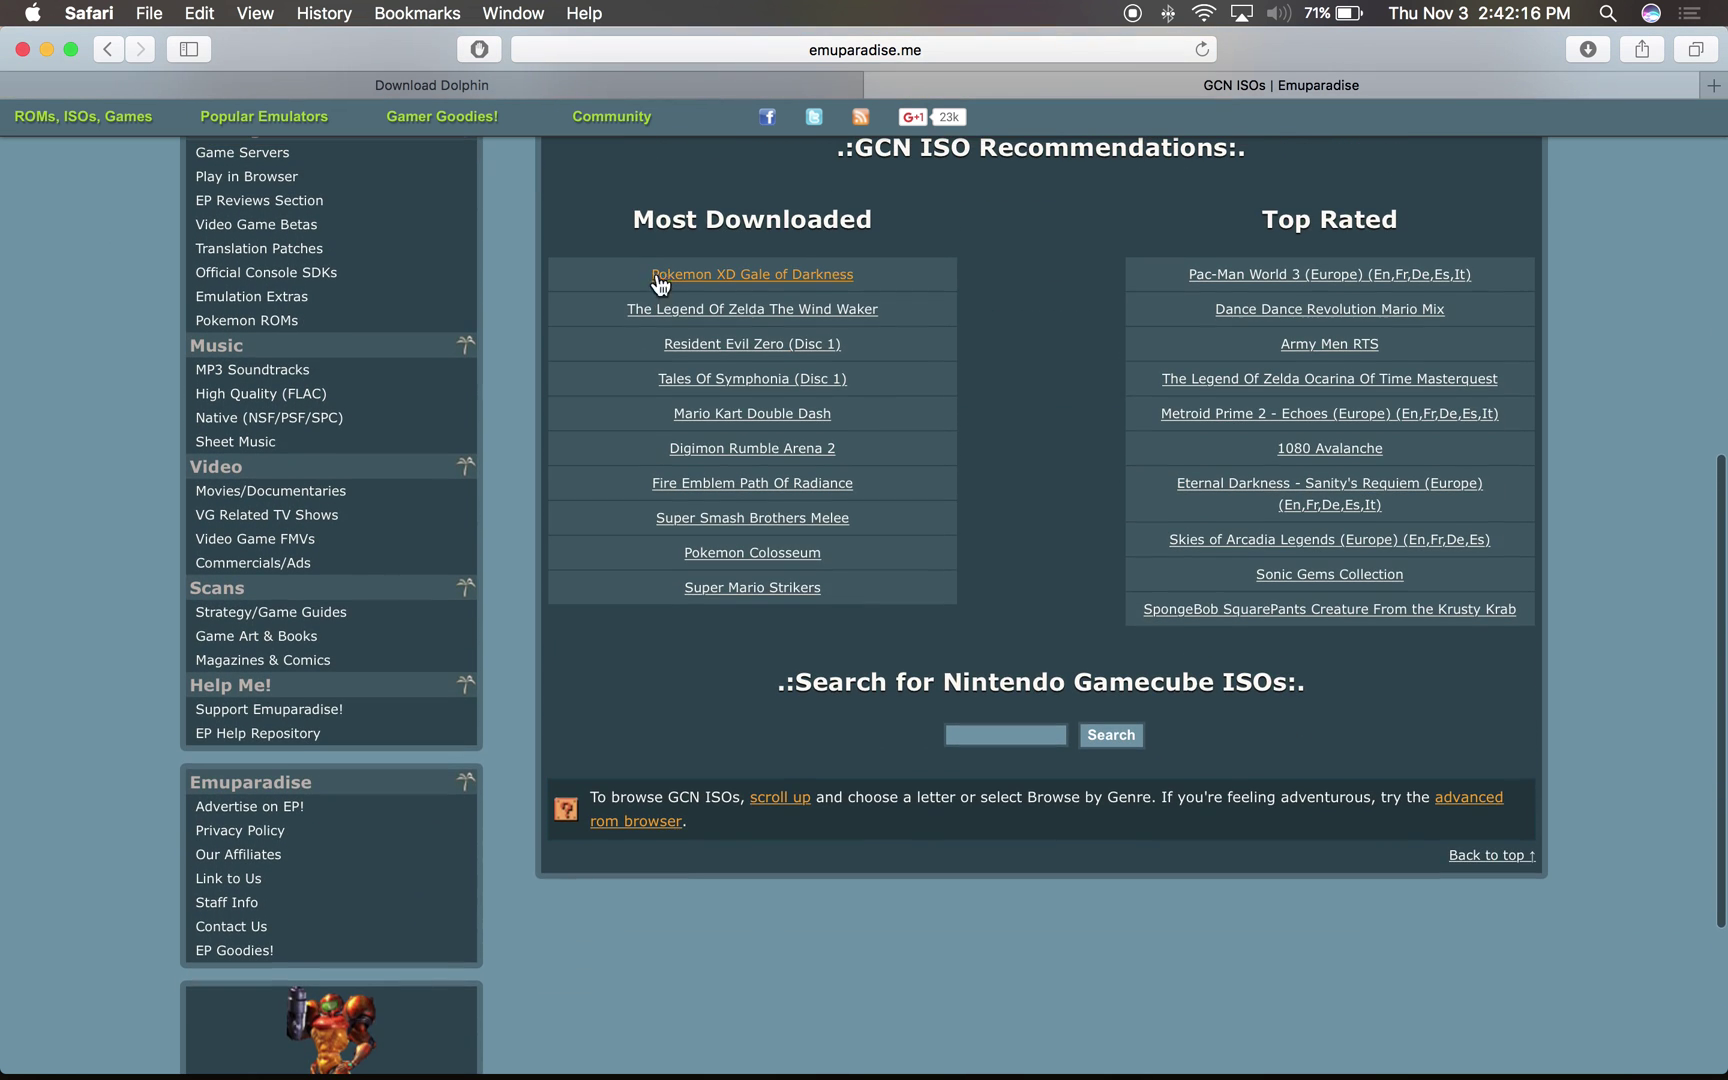